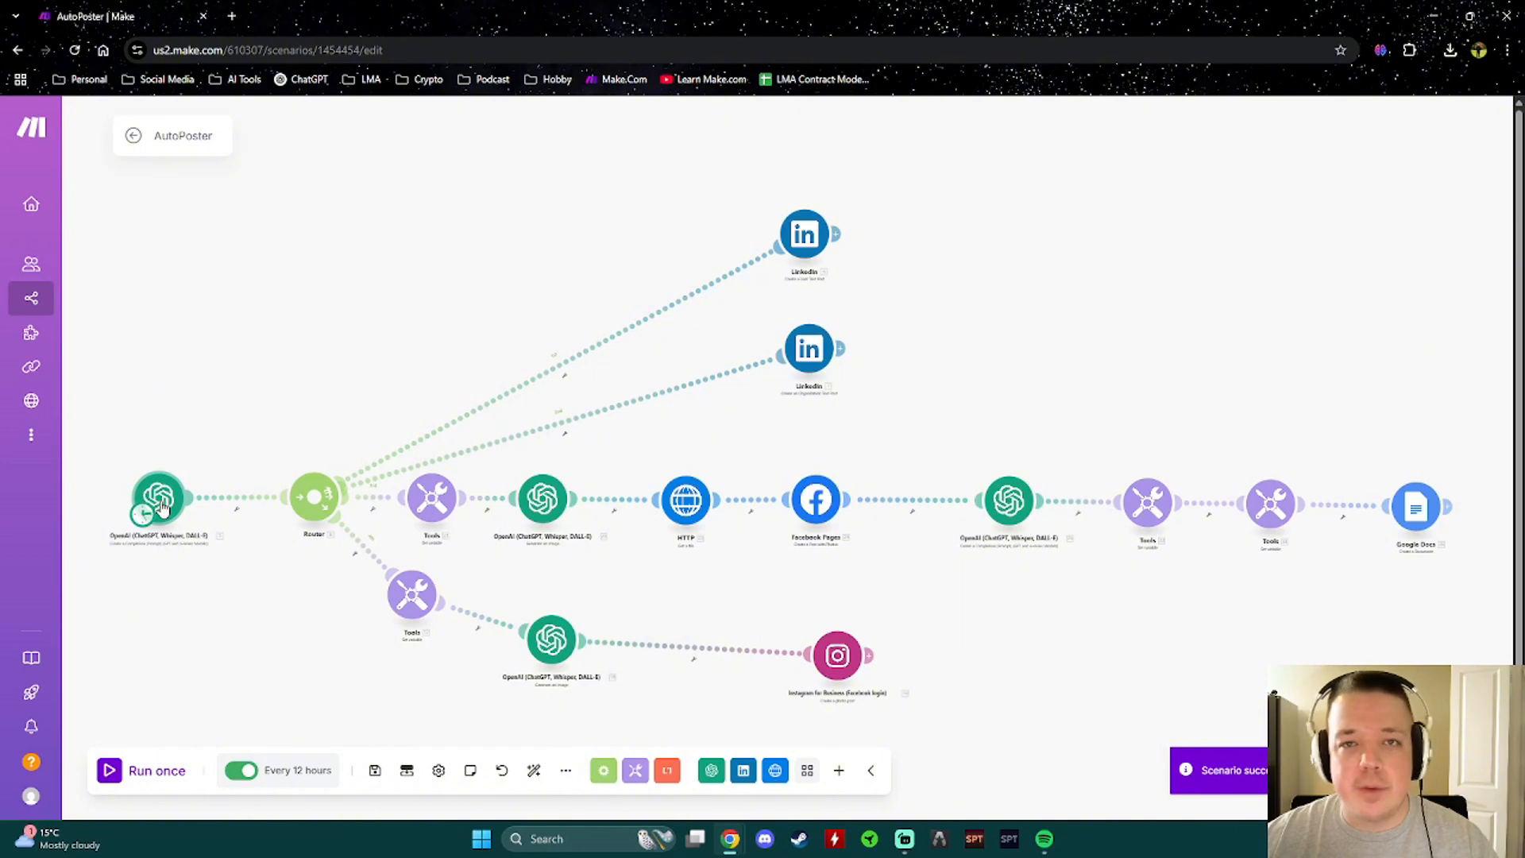
Look through the list of apps that can be added to the AutoPoster scenario, and close it without adding one
{"action": "scroll", "coordinate": [171, 506], "scroll_direction": "up", "scroll_amount": 3}
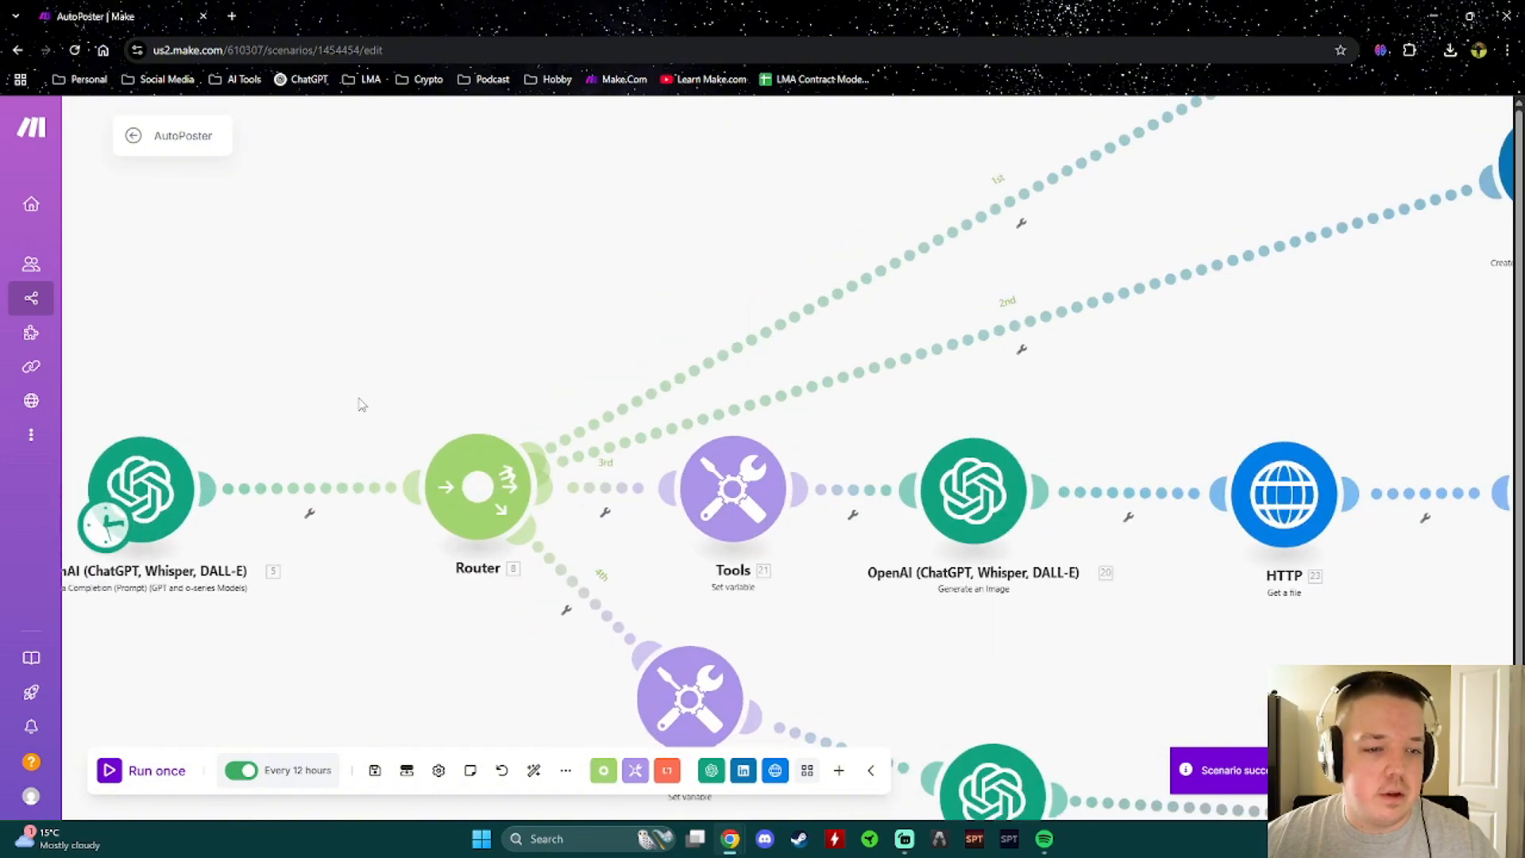
{"action": "left_click_drag", "start_coordinate": [361, 405], "coordinate": [976, 330]}
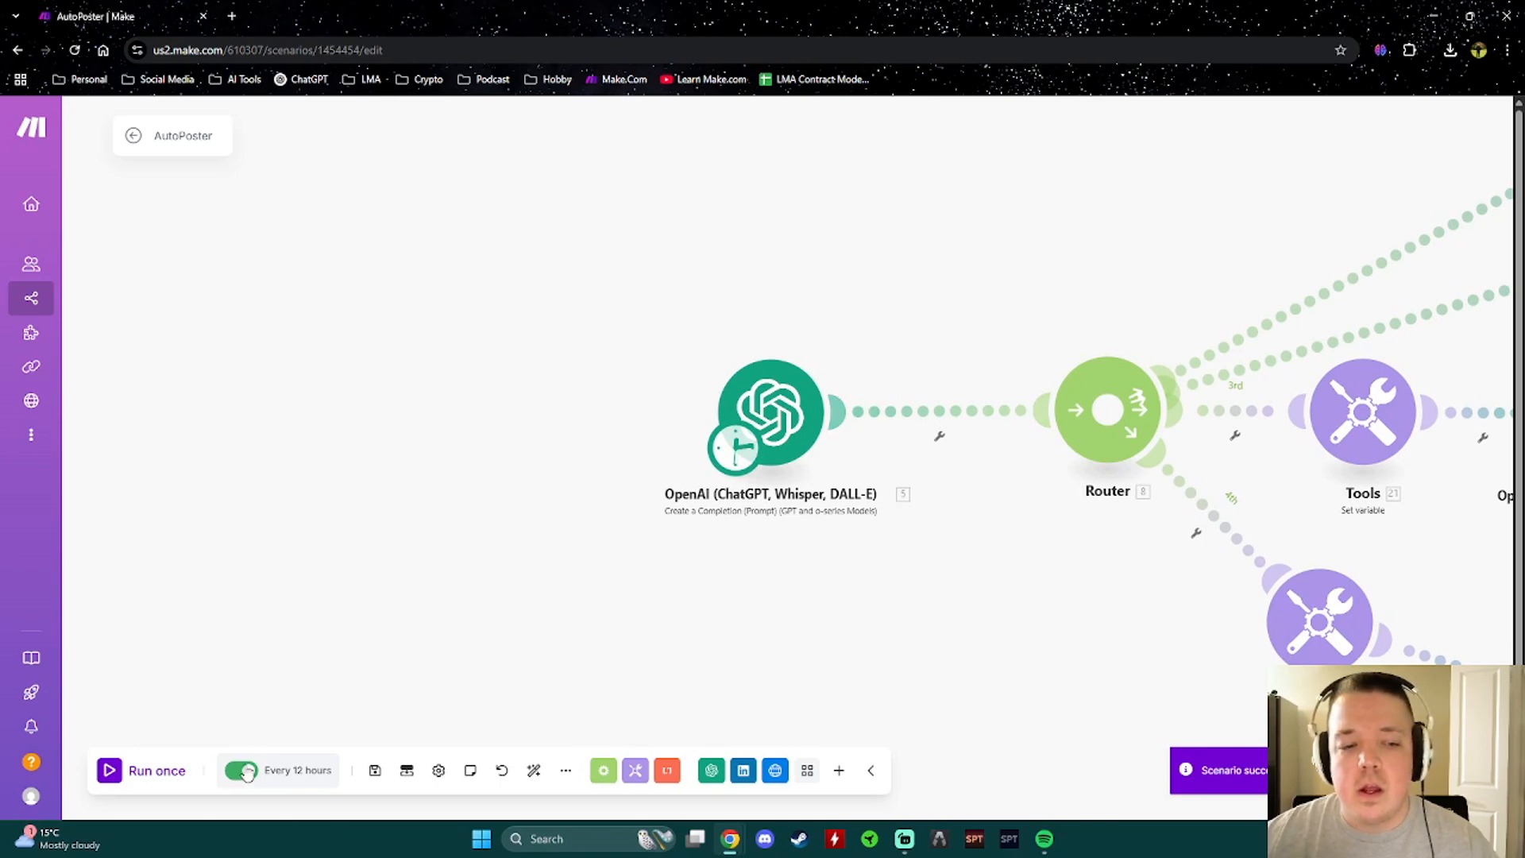
{"action": "left_click", "coordinate": [845, 776]}
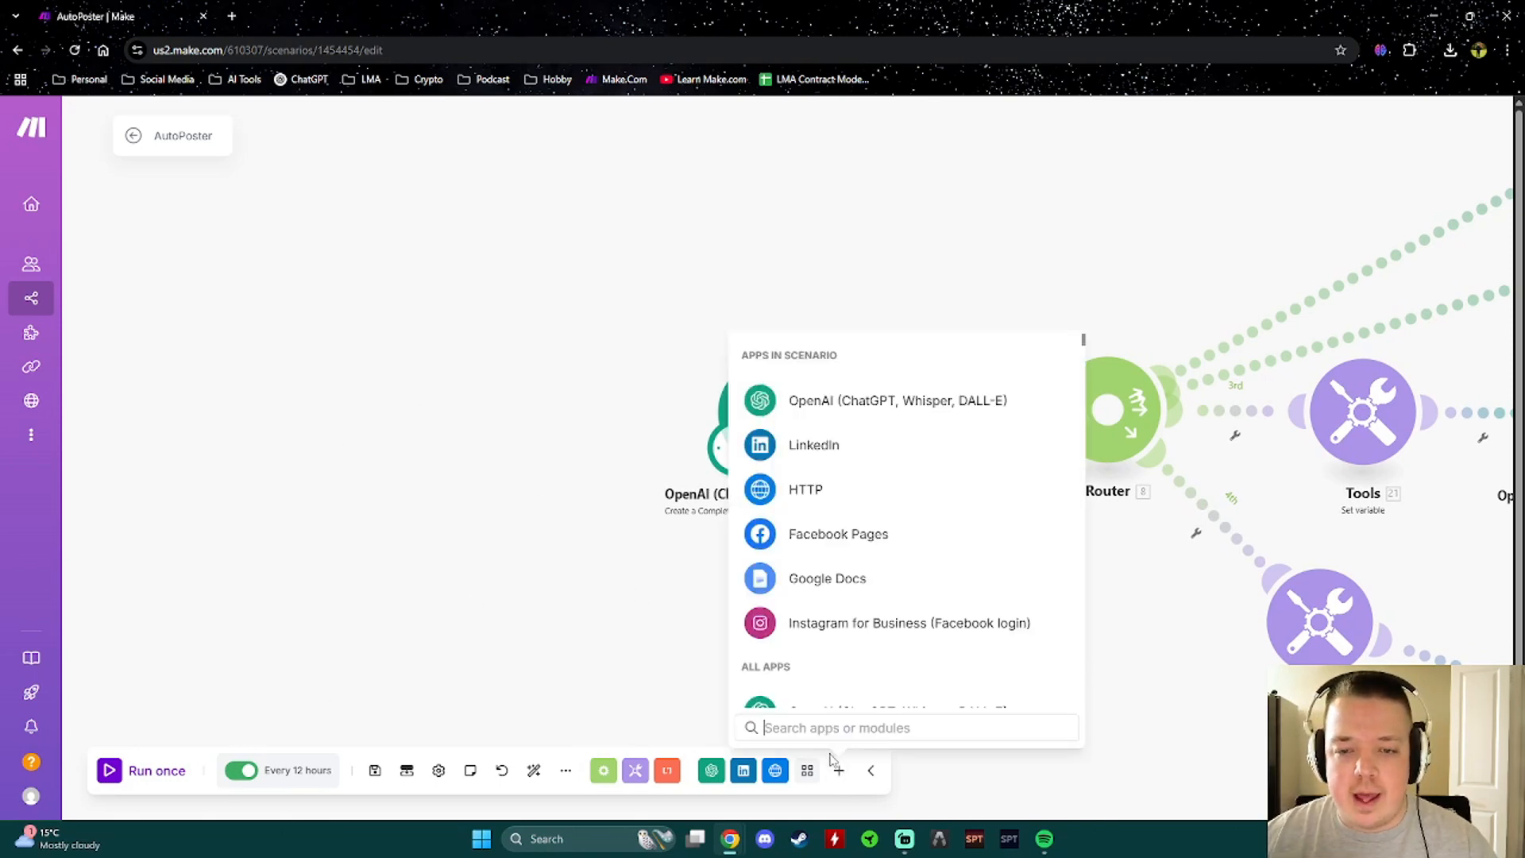
{"action": "left_click", "coordinate": [670, 488]}
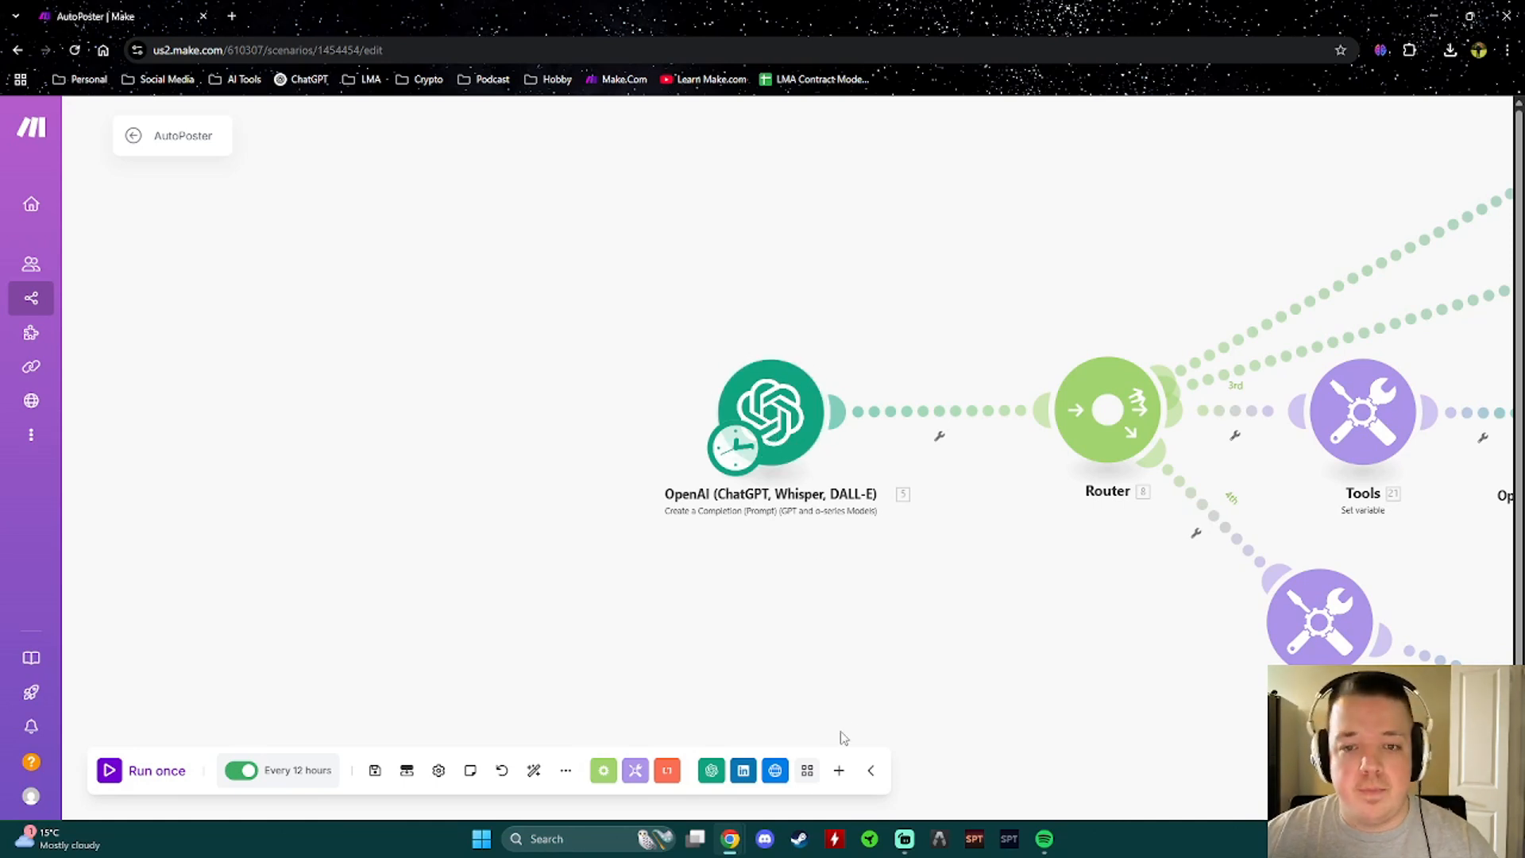
{"action": "left_click", "coordinate": [839, 771]}
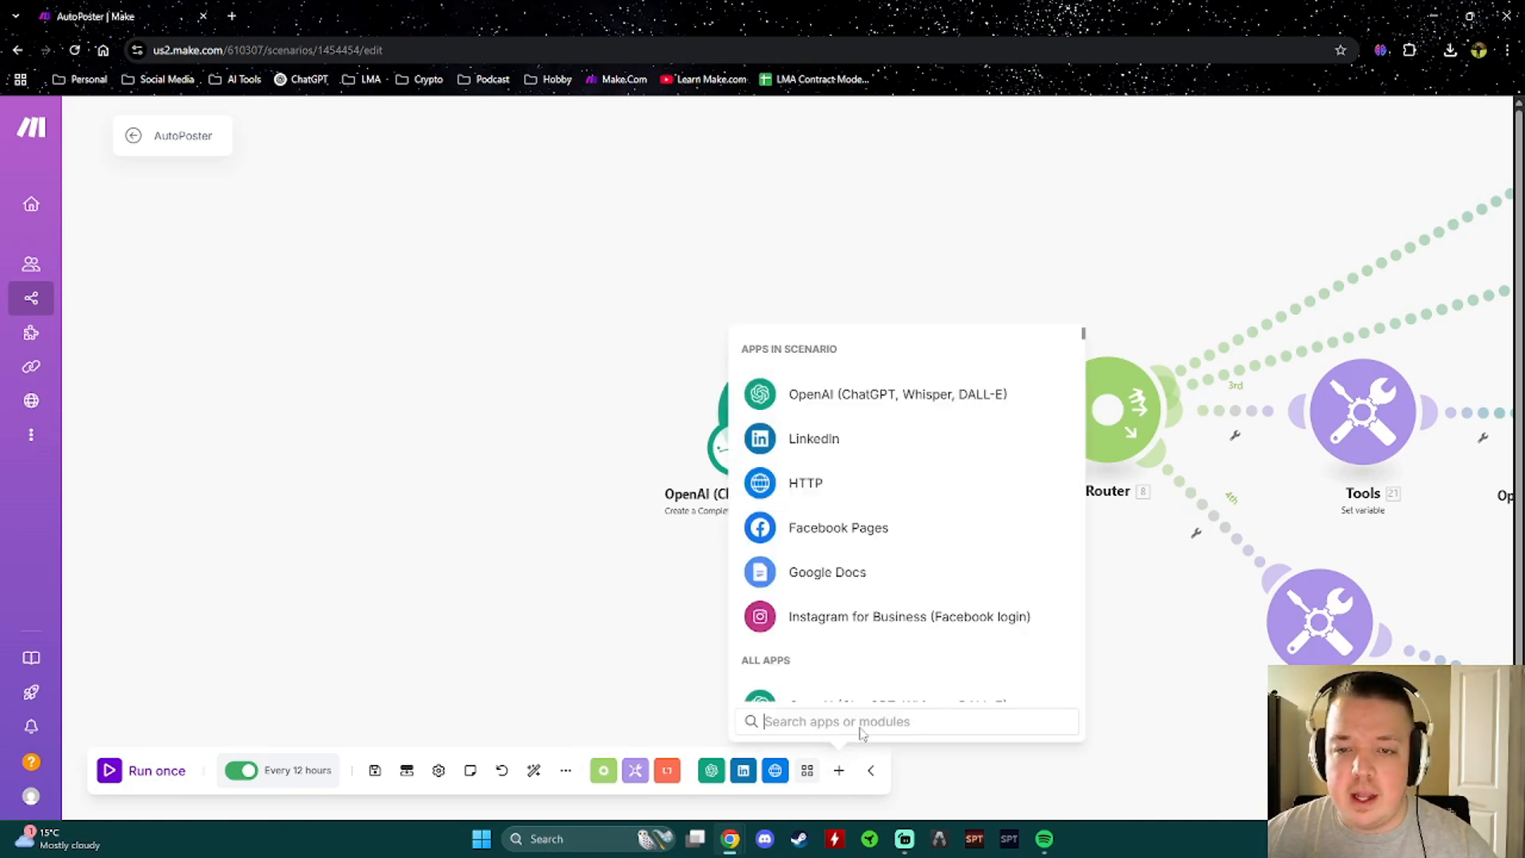
{"action": "left_click", "coordinate": [619, 365]}
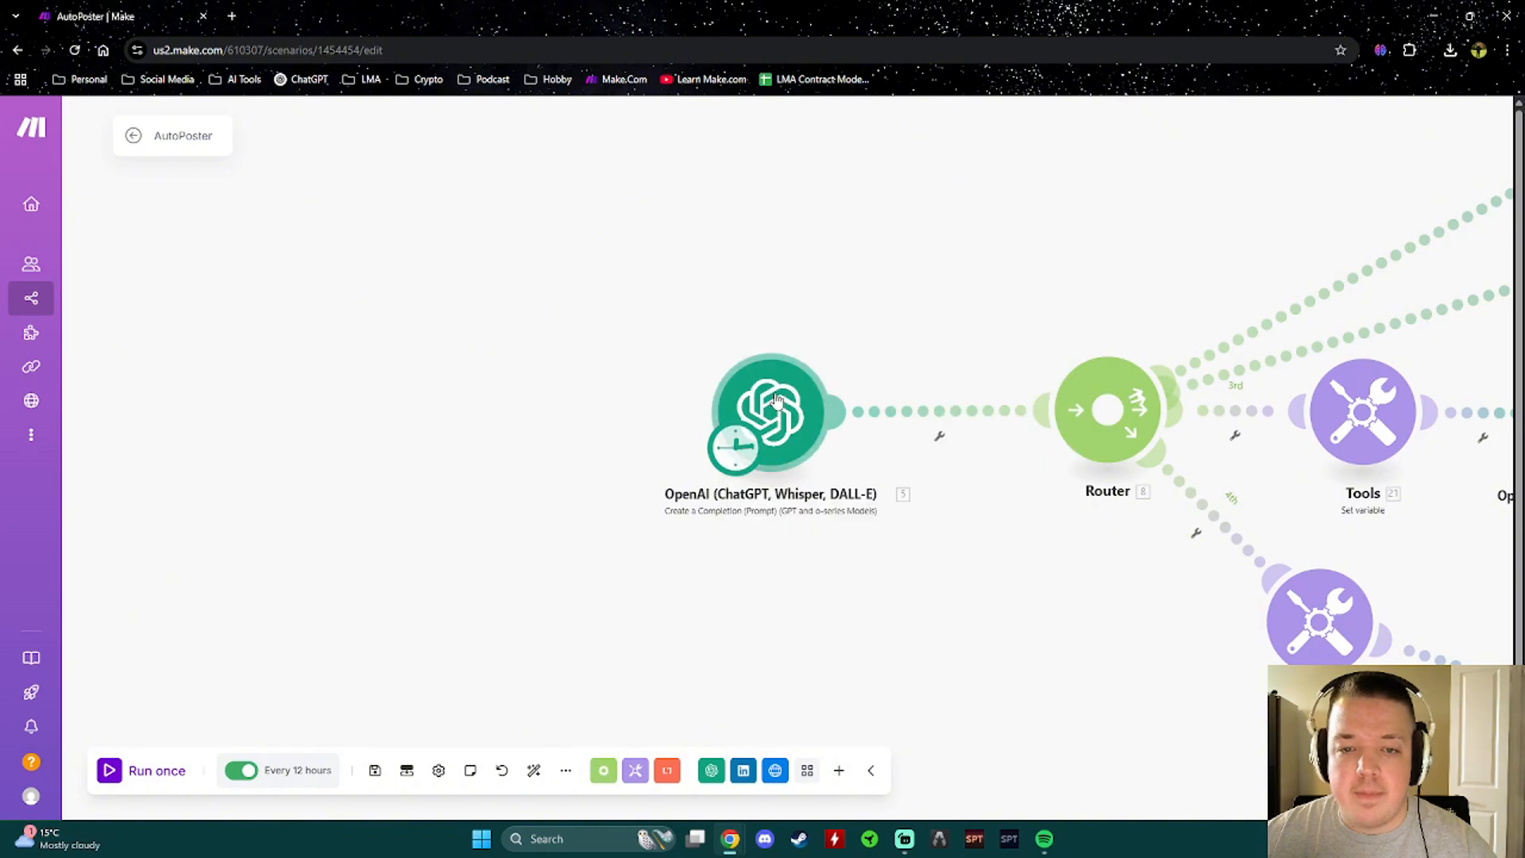
Review the starting OpenAI module's connection, model, role options, prompt text and token limit, and save the module
{"action": "left_click", "coordinate": [777, 399]}
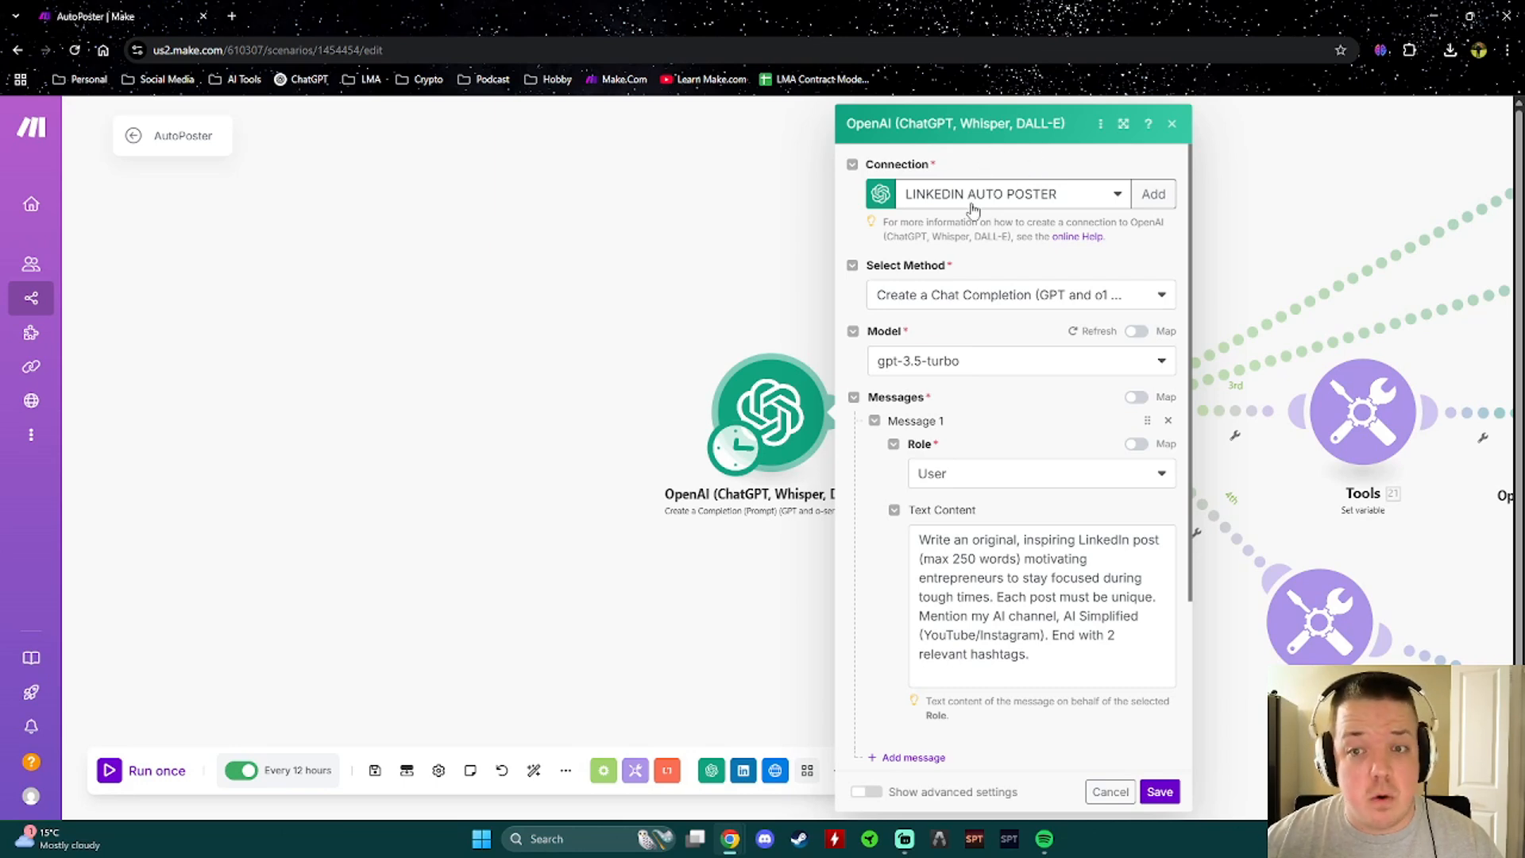
{"action": "scroll", "coordinate": [989, 302], "scroll_direction": "down", "scroll_amount": 2}
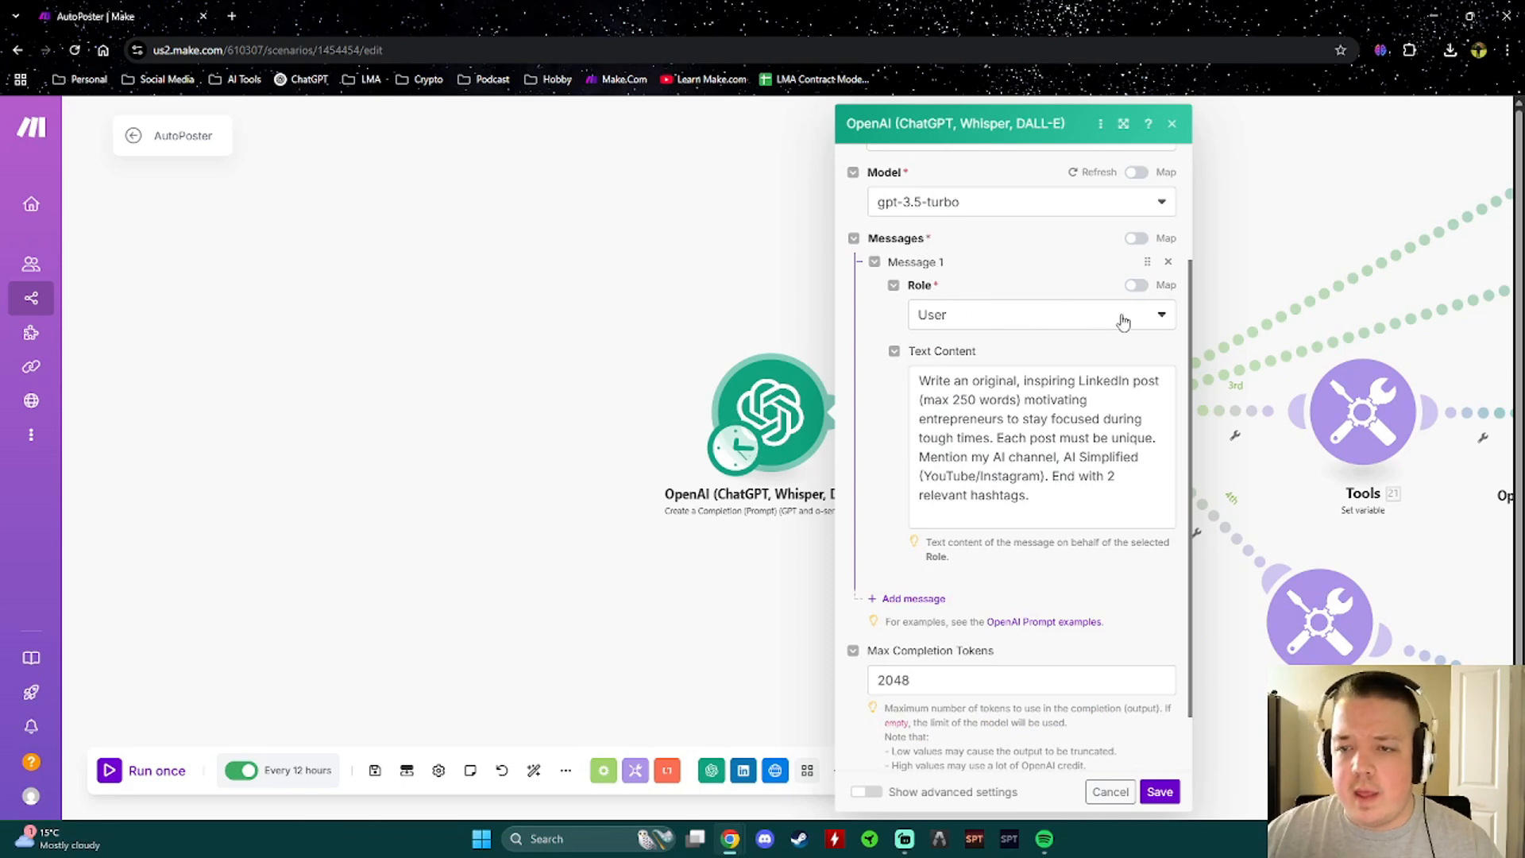
{"action": "left_click", "coordinate": [1122, 318]}
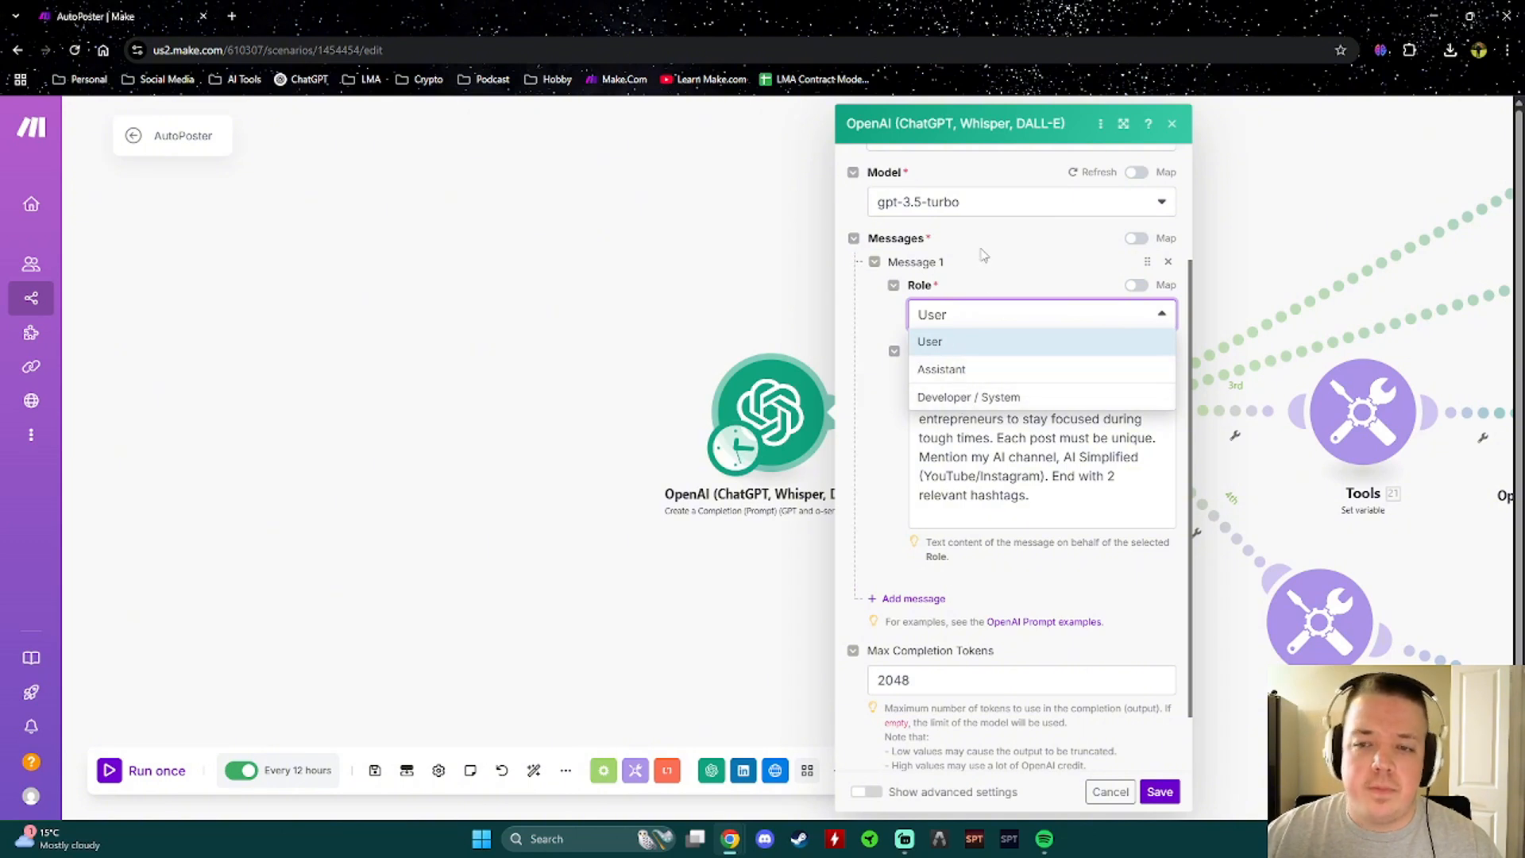
{"action": "left_click", "coordinate": [983, 251]}
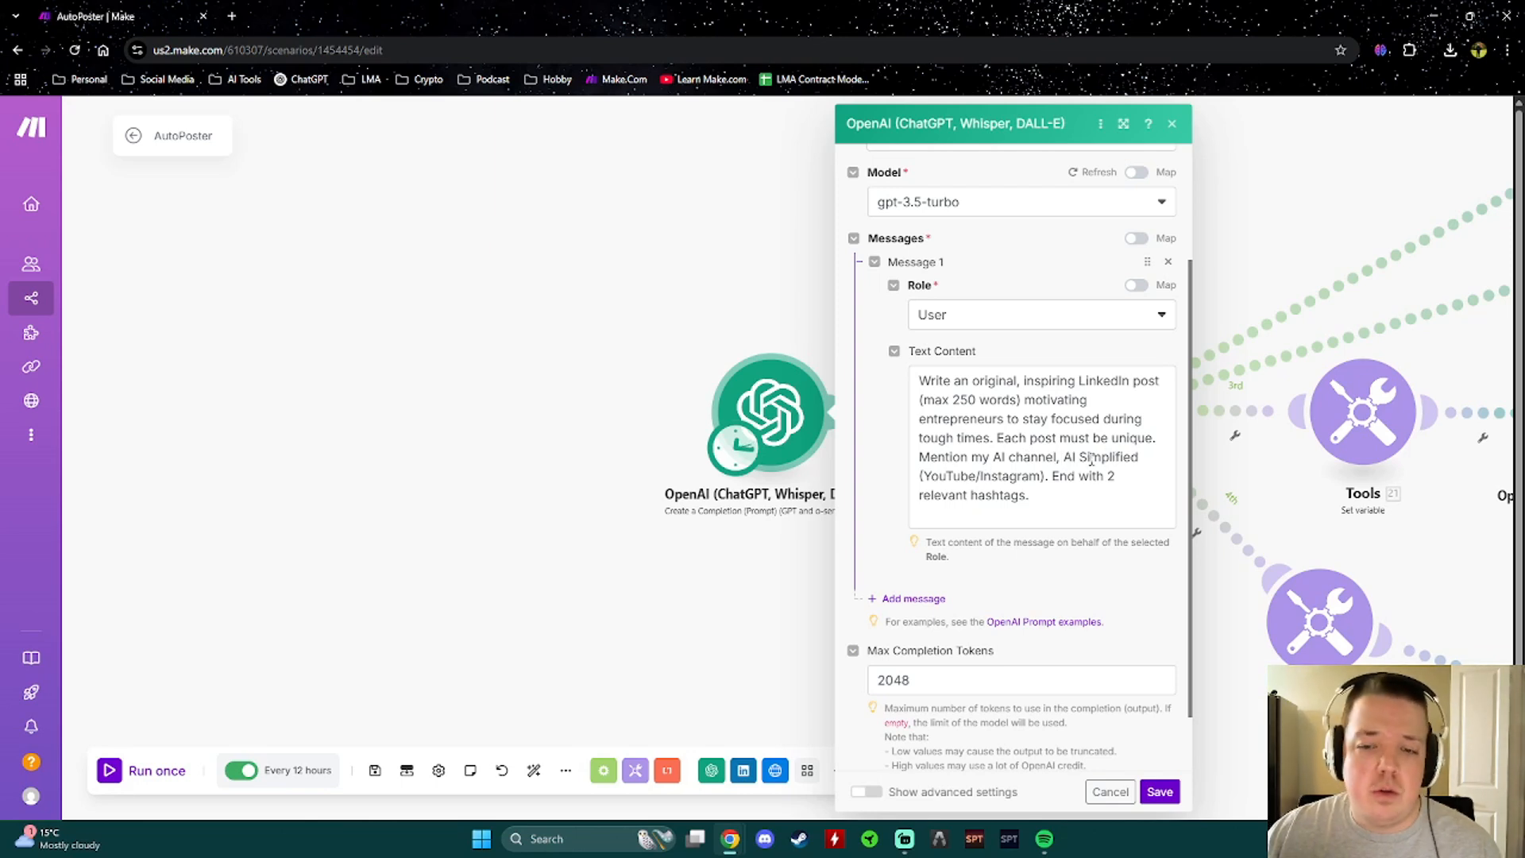
{"action": "scroll", "coordinate": [1088, 457], "scroll_direction": "down", "scroll_amount": 1}
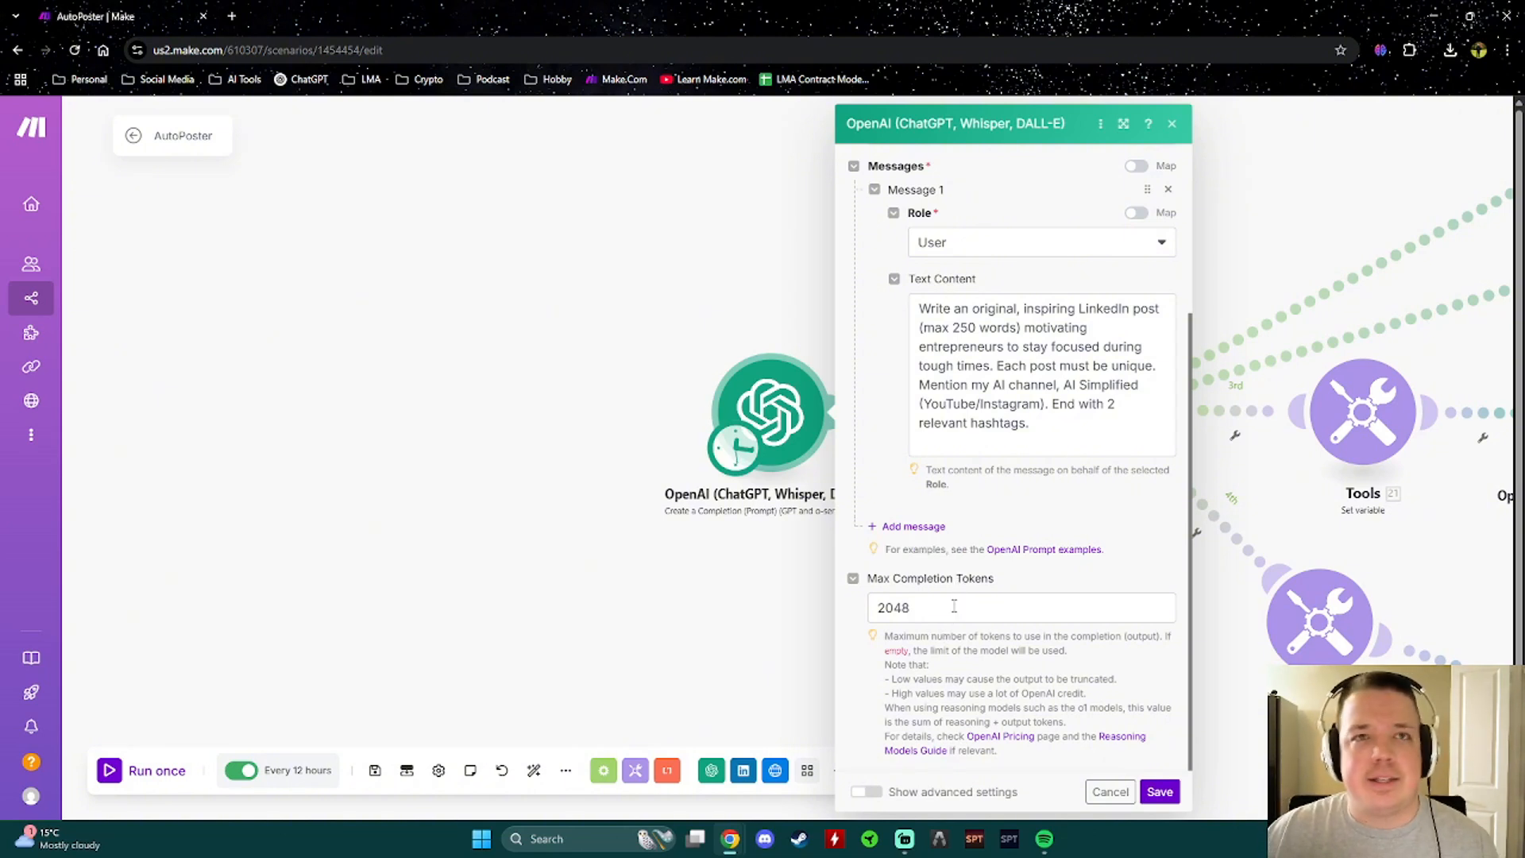
{"action": "left_click", "coordinate": [1159, 792]}
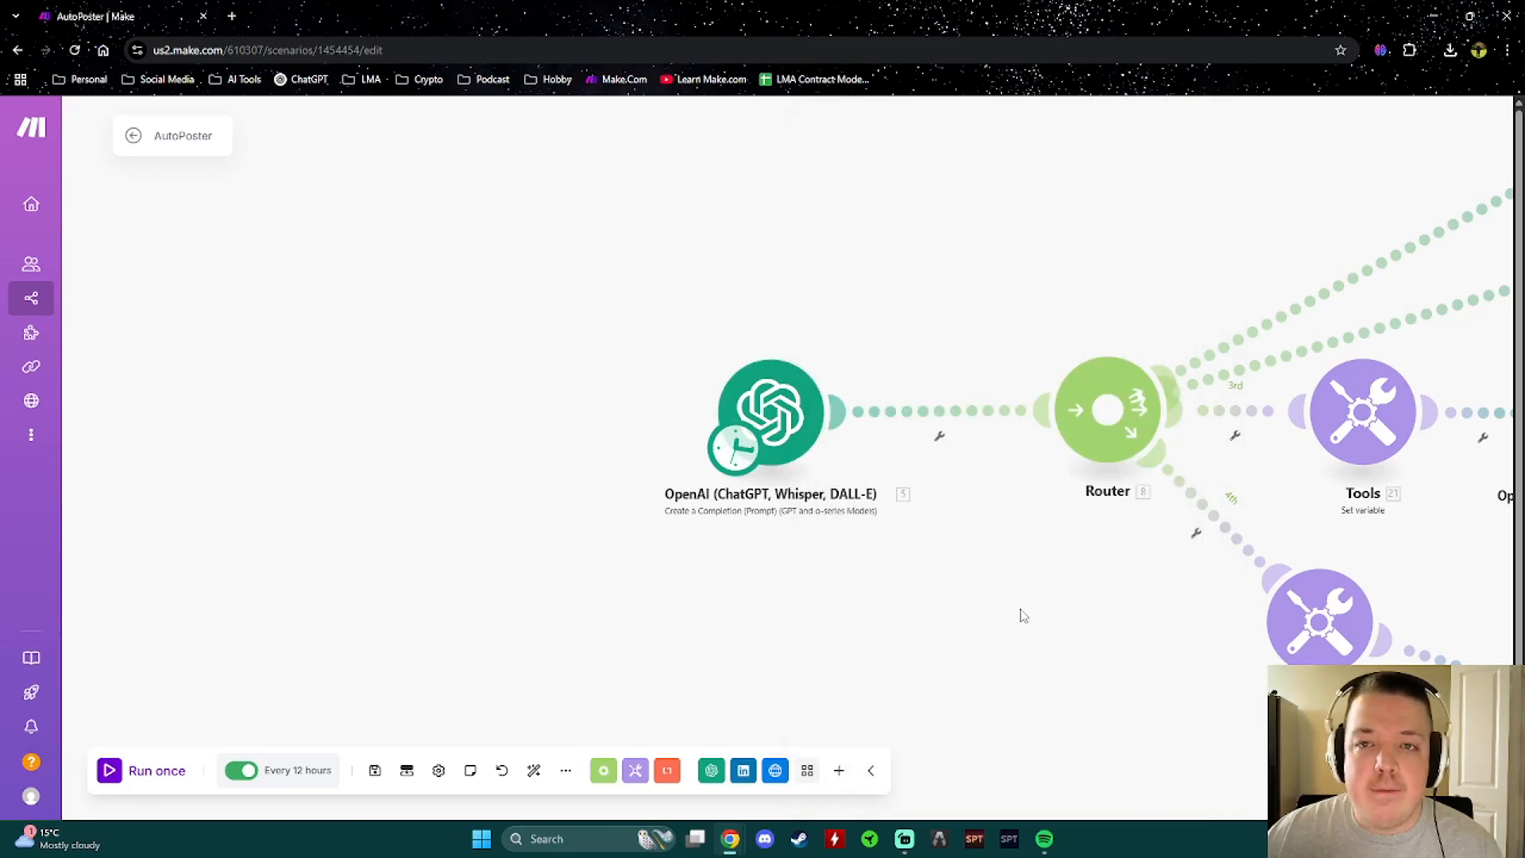
Inspect the filter setup on the router's 1st route to LinkedIn, and leave it without setting a condition
{"action": "left_click_drag", "start_coordinate": [1016, 547], "coordinate": [667, 562]}
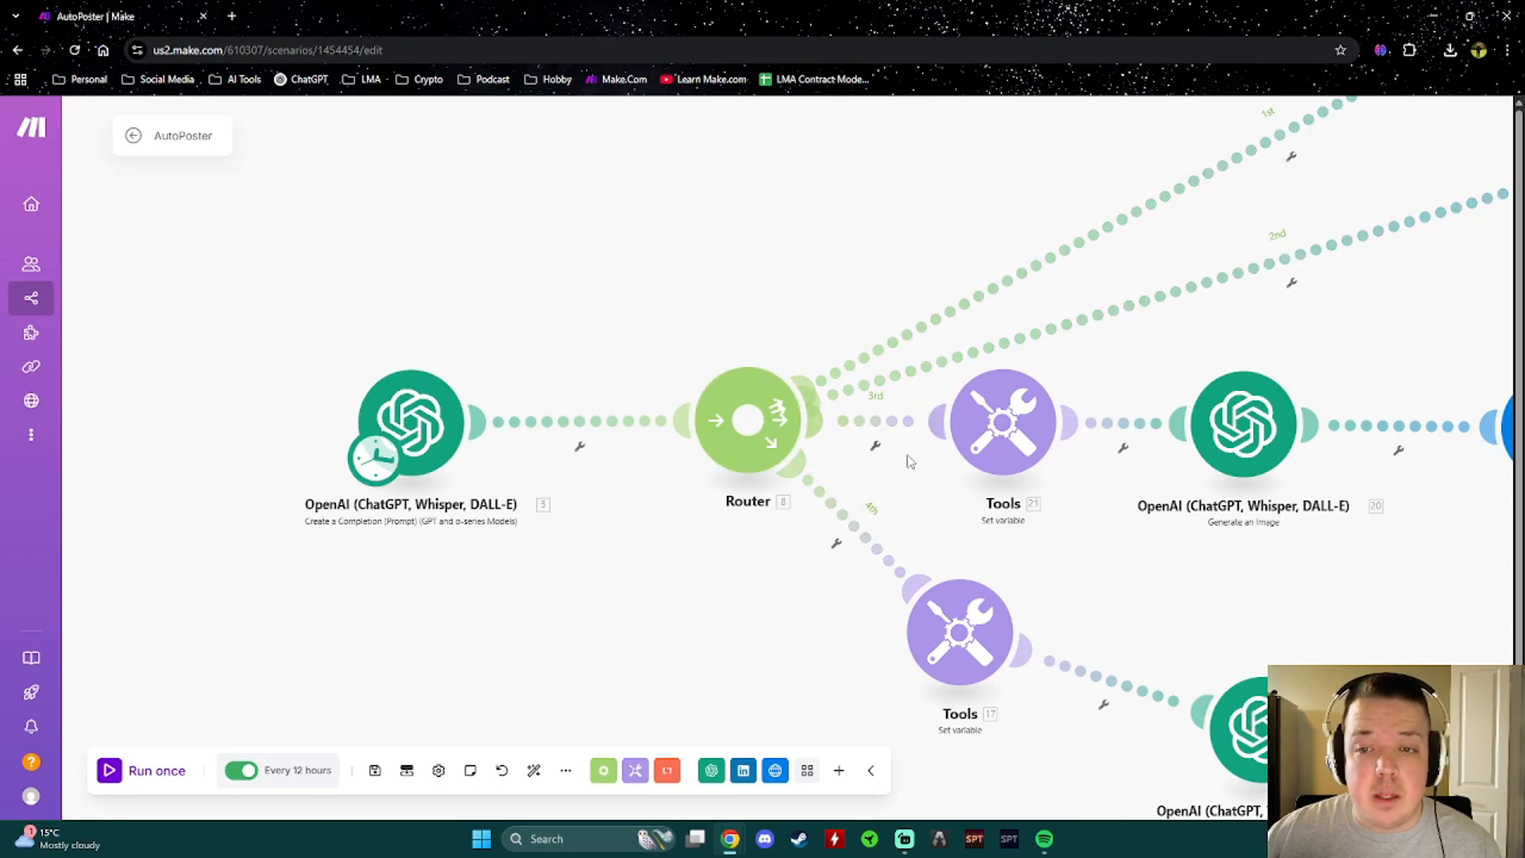
{"action": "scroll", "coordinate": [977, 387], "scroll_direction": "down", "scroll_amount": 6}
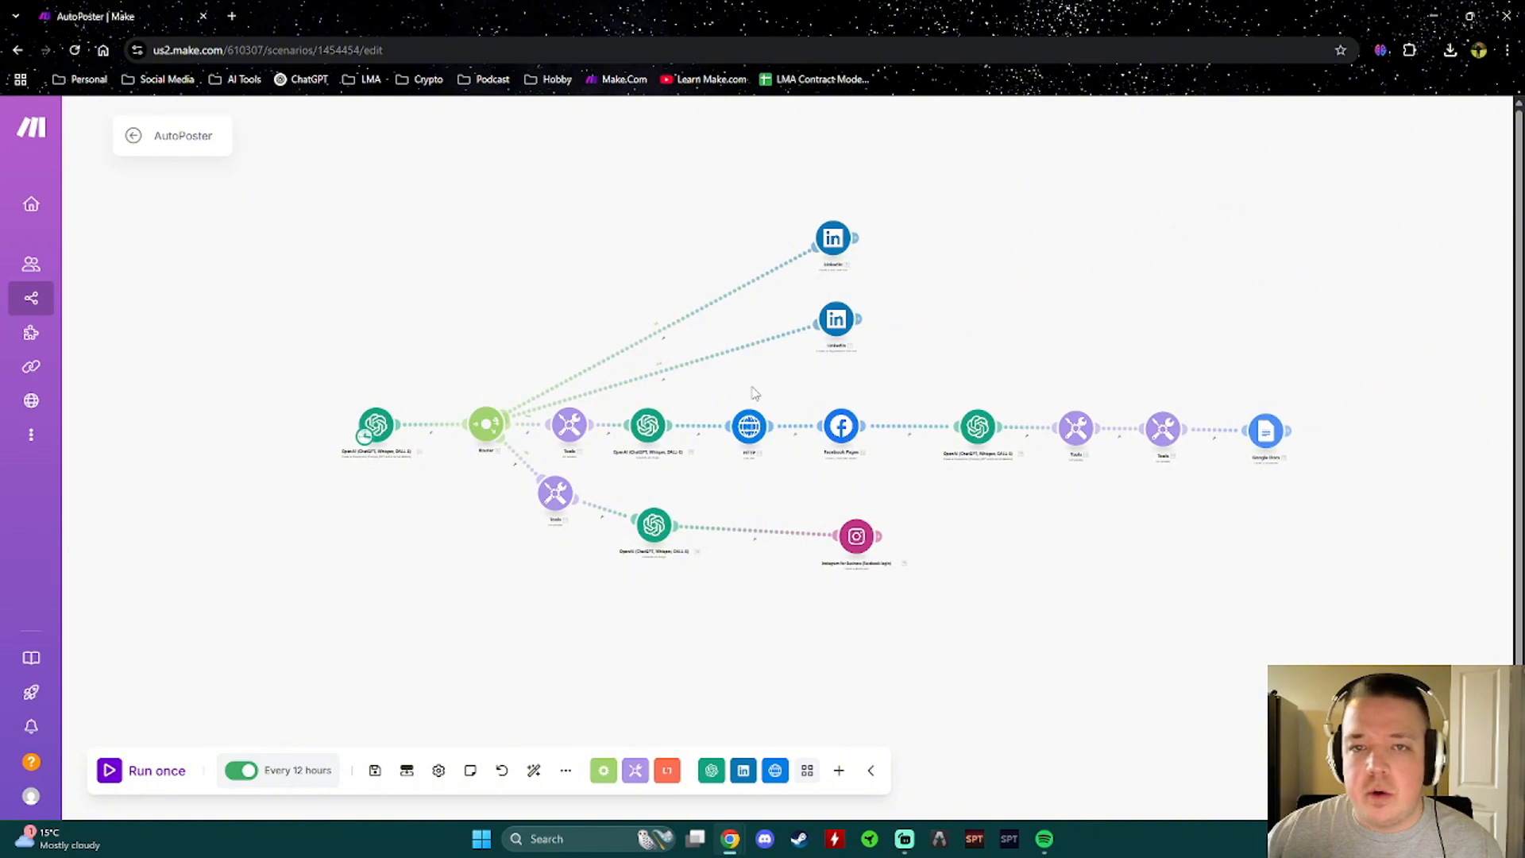
{"action": "scroll", "coordinate": [753, 393], "scroll_direction": "left", "scroll_amount": 2}
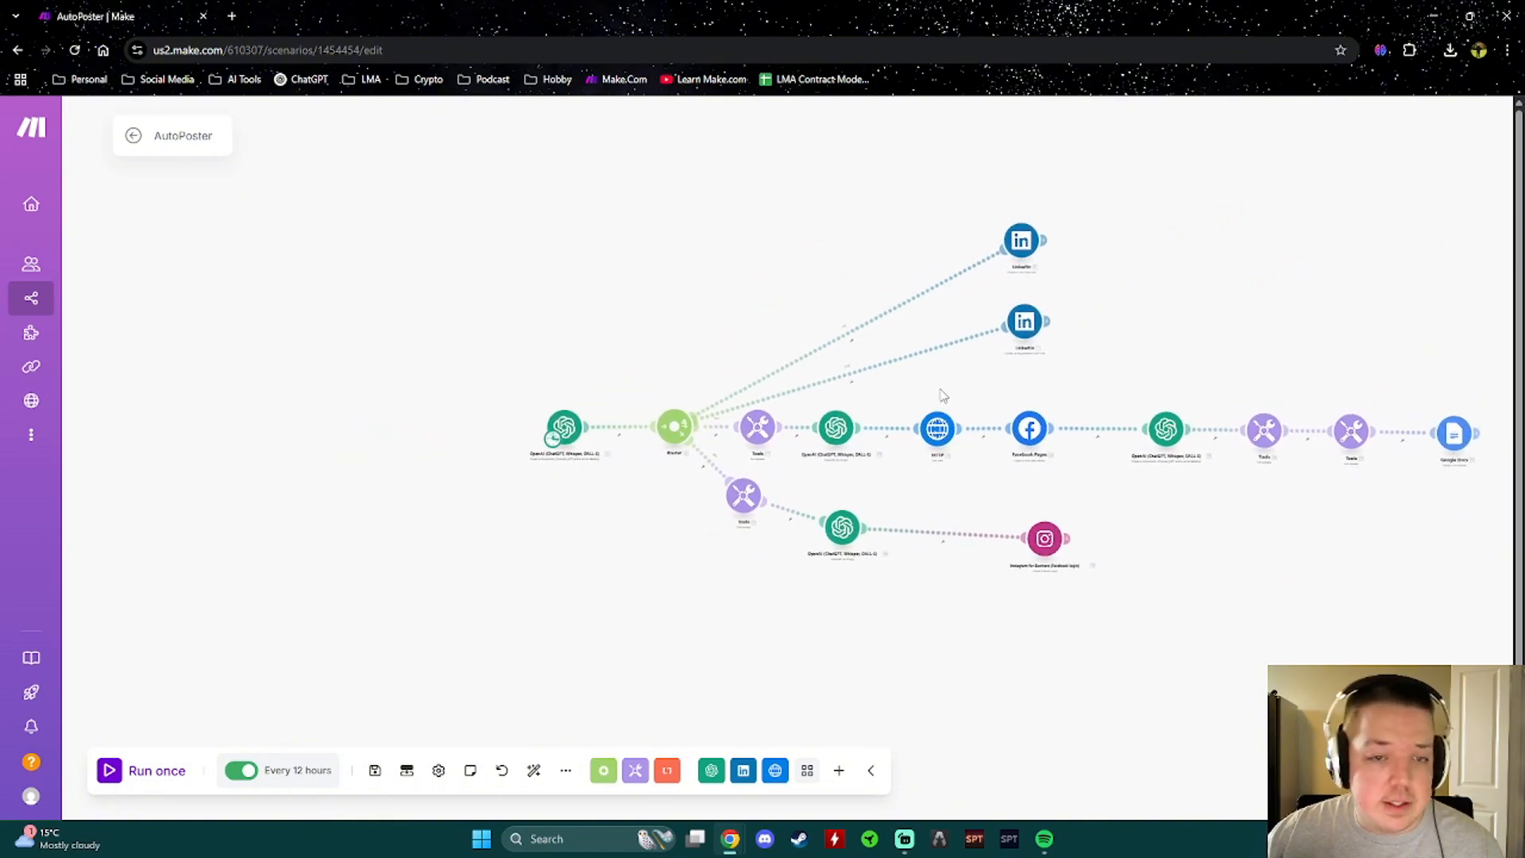
{"action": "scroll", "coordinate": [737, 401], "scroll_direction": "up", "scroll_amount": 5}
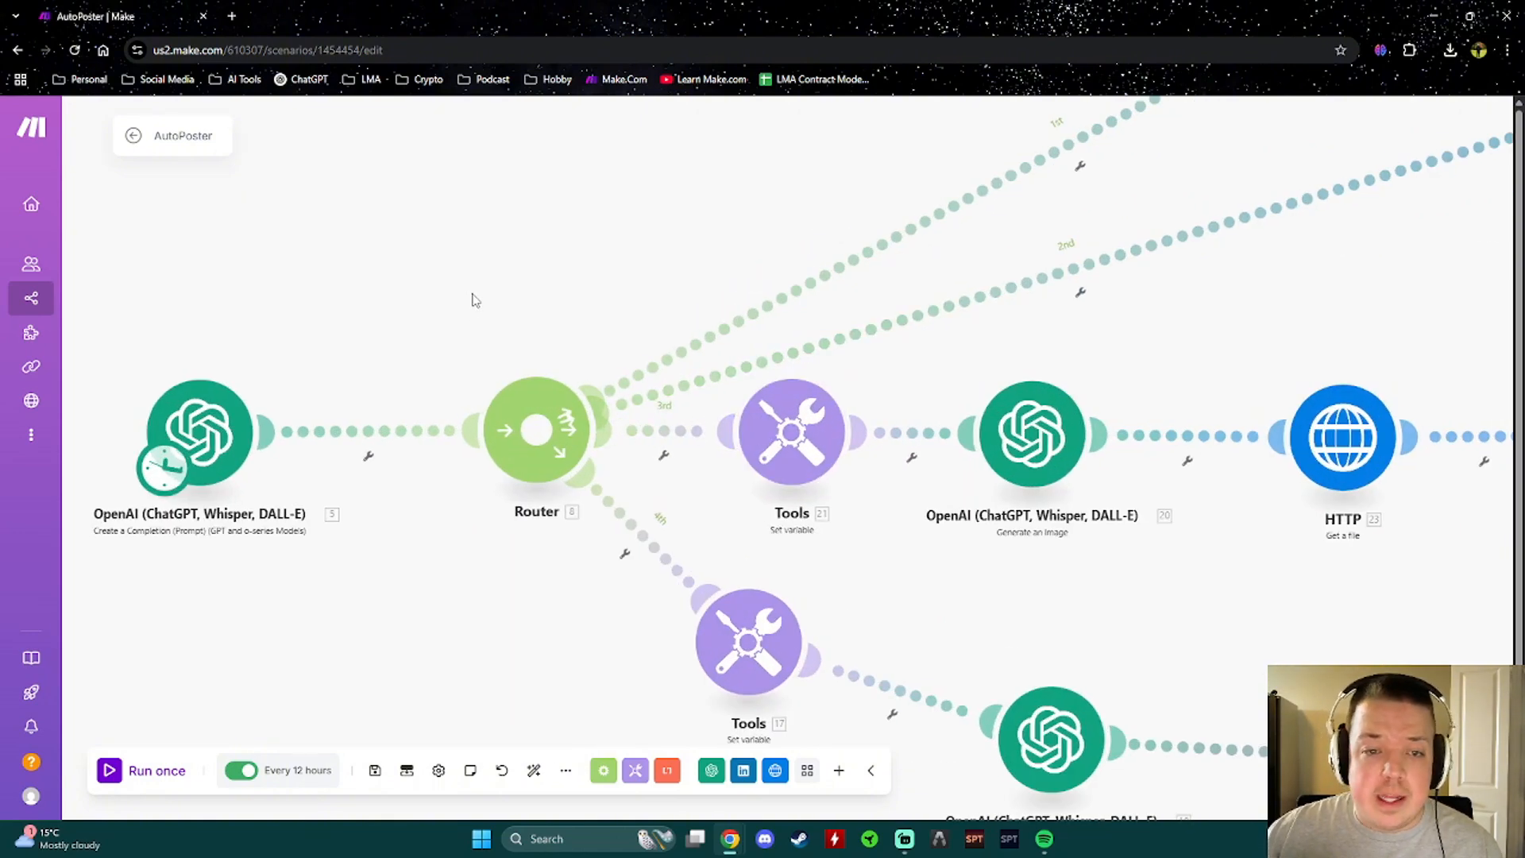
{"action": "scroll", "coordinate": [713, 446], "scroll_direction": "left", "scroll_amount": 2}
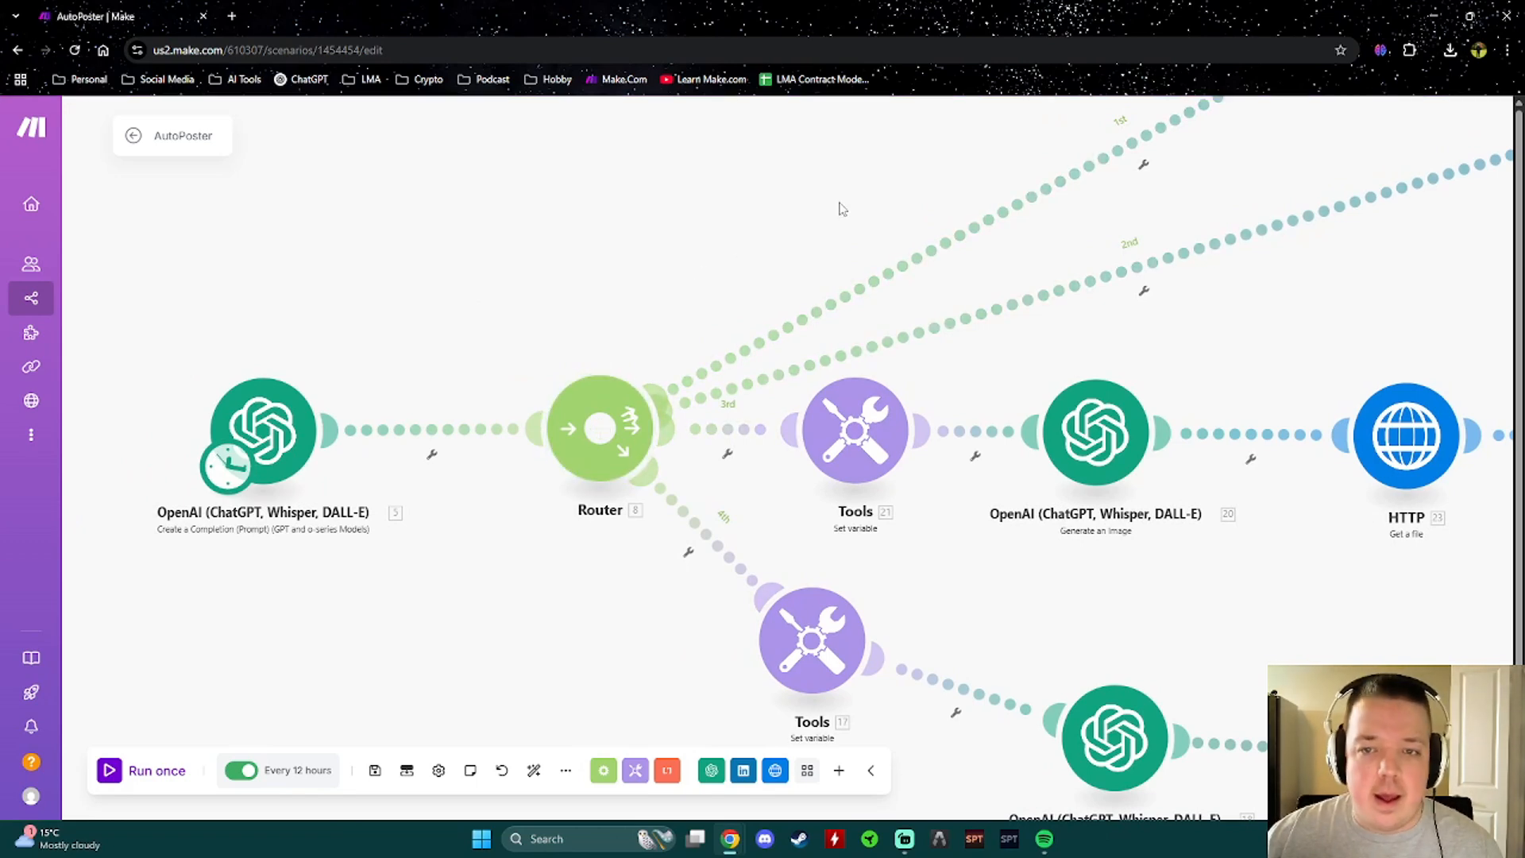
{"action": "scroll", "coordinate": [837, 211], "scroll_direction": "down", "scroll_amount": 2}
{"action": "left_click", "coordinate": [869, 288]}
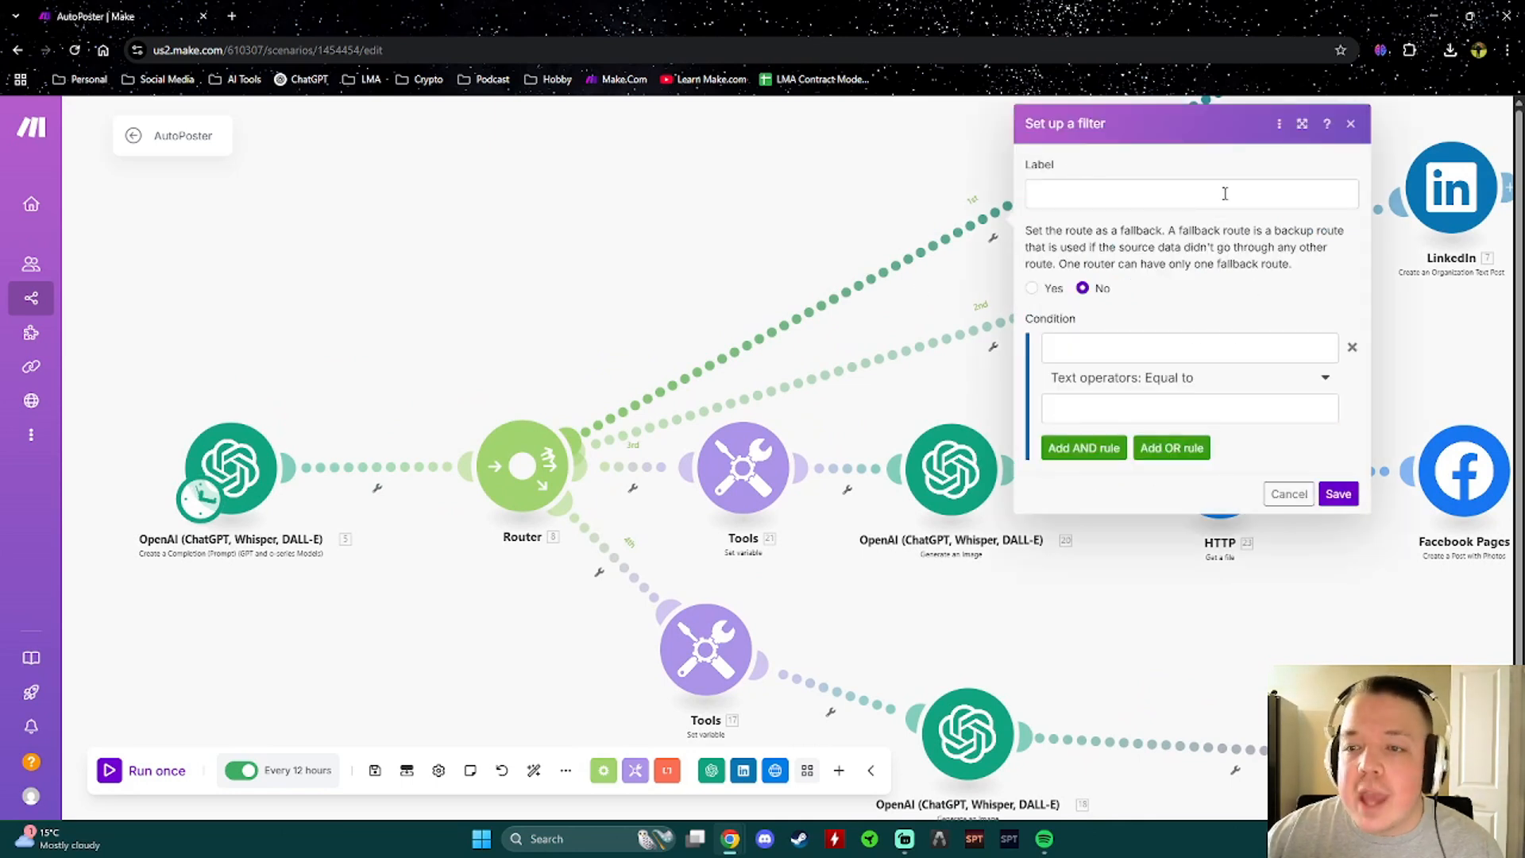
{"action": "left_click", "coordinate": [1289, 493]}
Check the filter setup on the router's 3rd, 4th and 2nd routes and on the link after the middle Tools module, cancelling each
{"action": "left_click", "coordinate": [636, 468]}
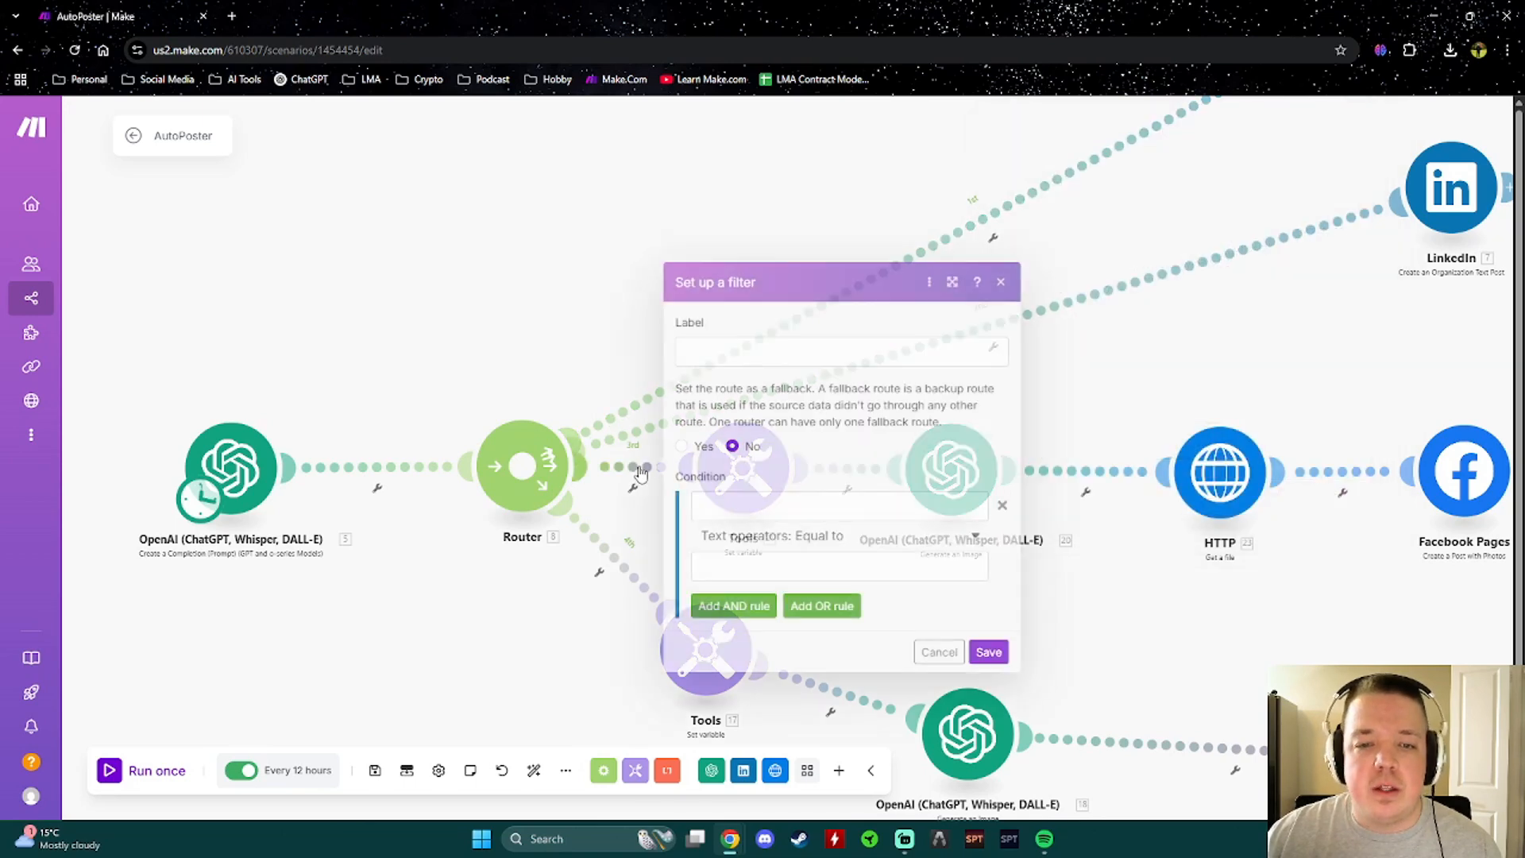
{"action": "left_click", "coordinate": [938, 652]}
{"action": "left_click", "coordinate": [891, 706]}
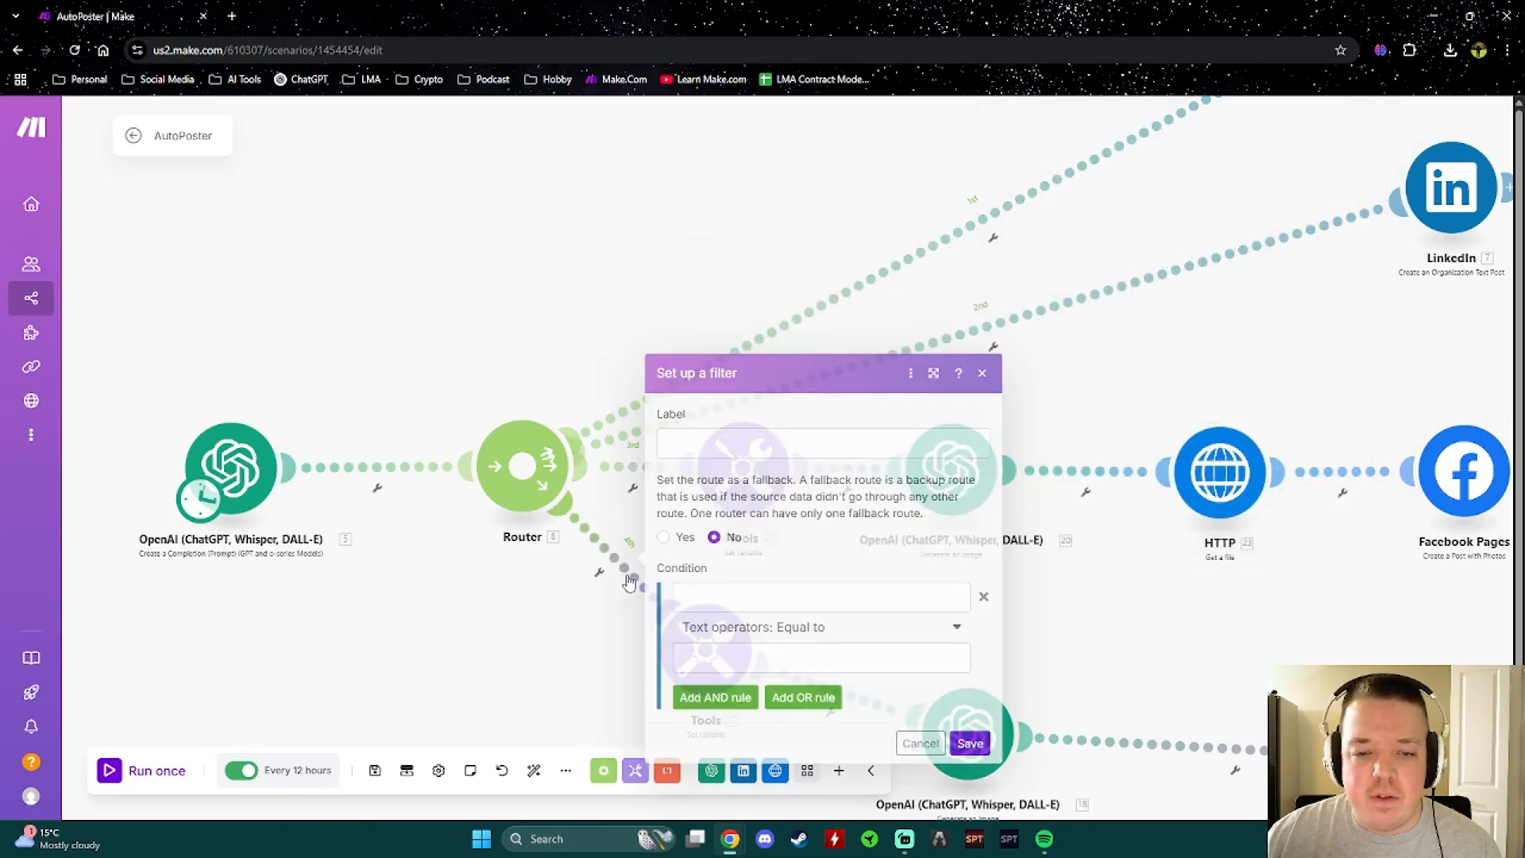
{"action": "left_click", "coordinate": [912, 740]}
{"action": "left_click", "coordinate": [775, 390]}
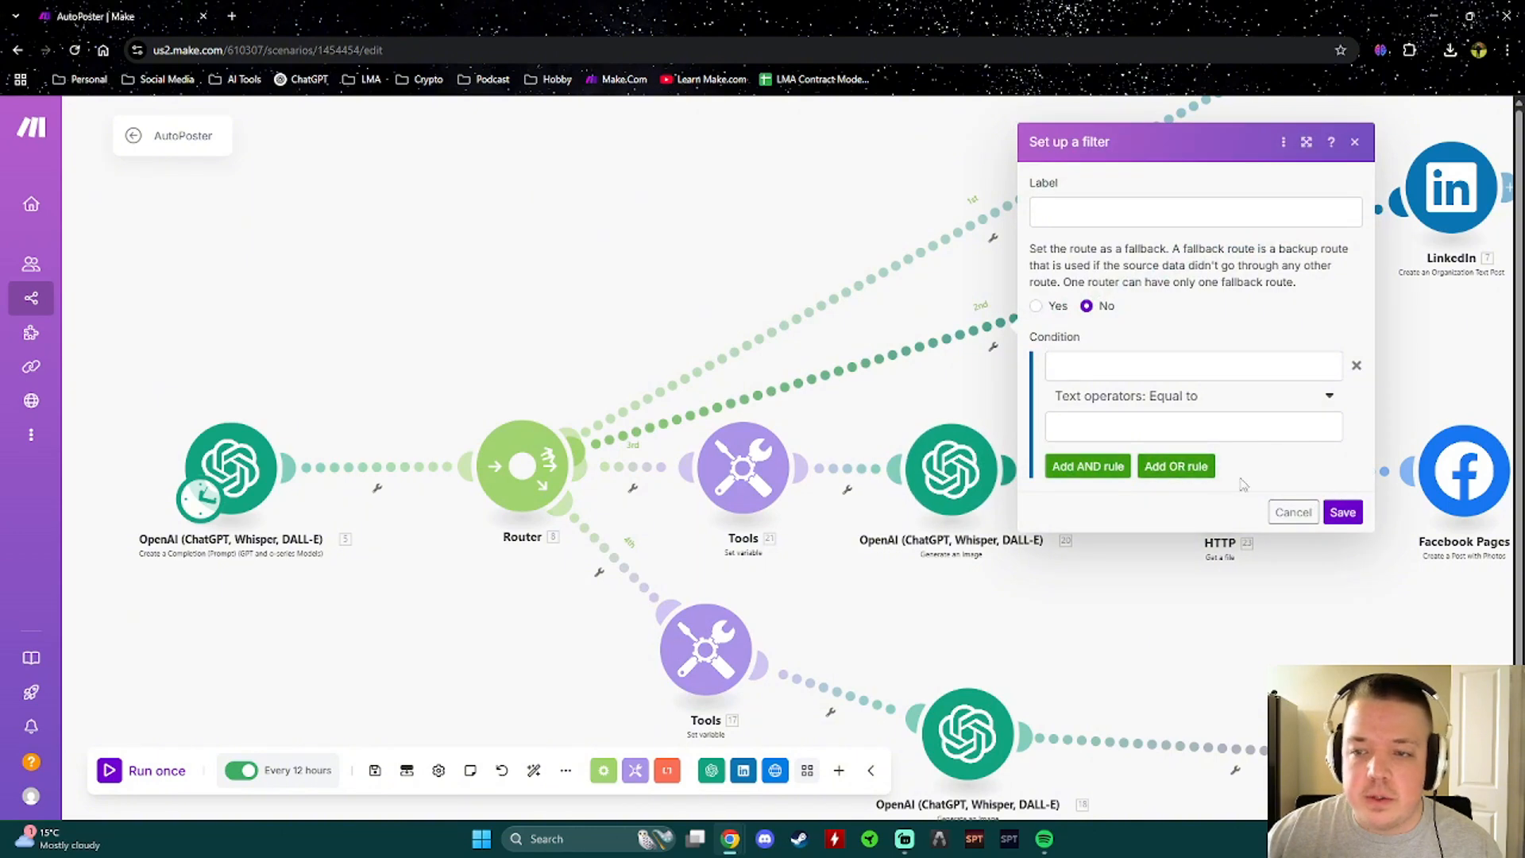
{"action": "left_click", "coordinate": [1292, 510]}
{"action": "left_click", "coordinate": [845, 478]}
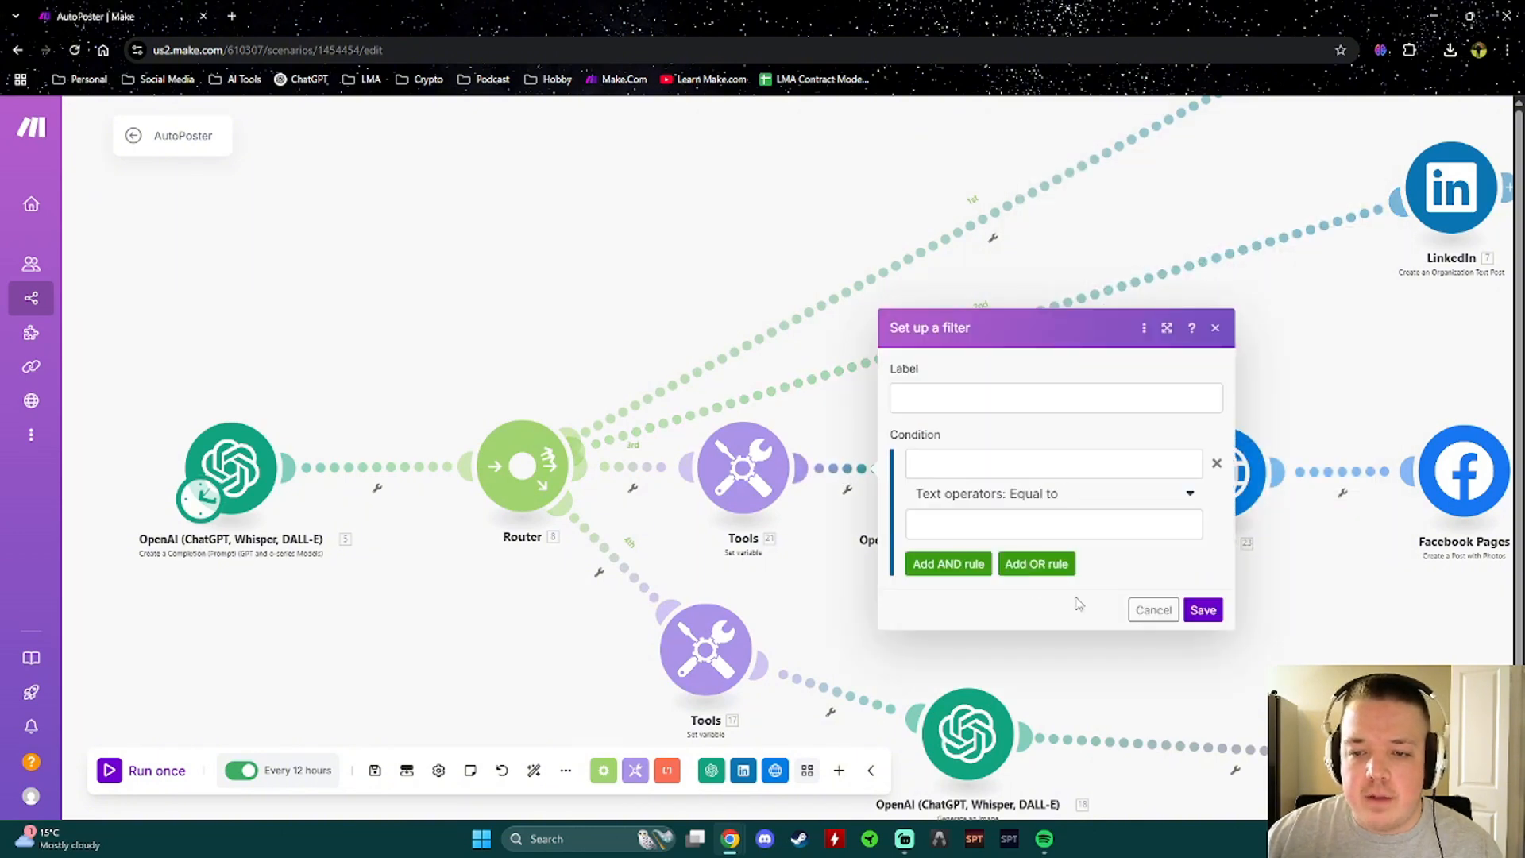
{"action": "left_click", "coordinate": [1151, 611]}
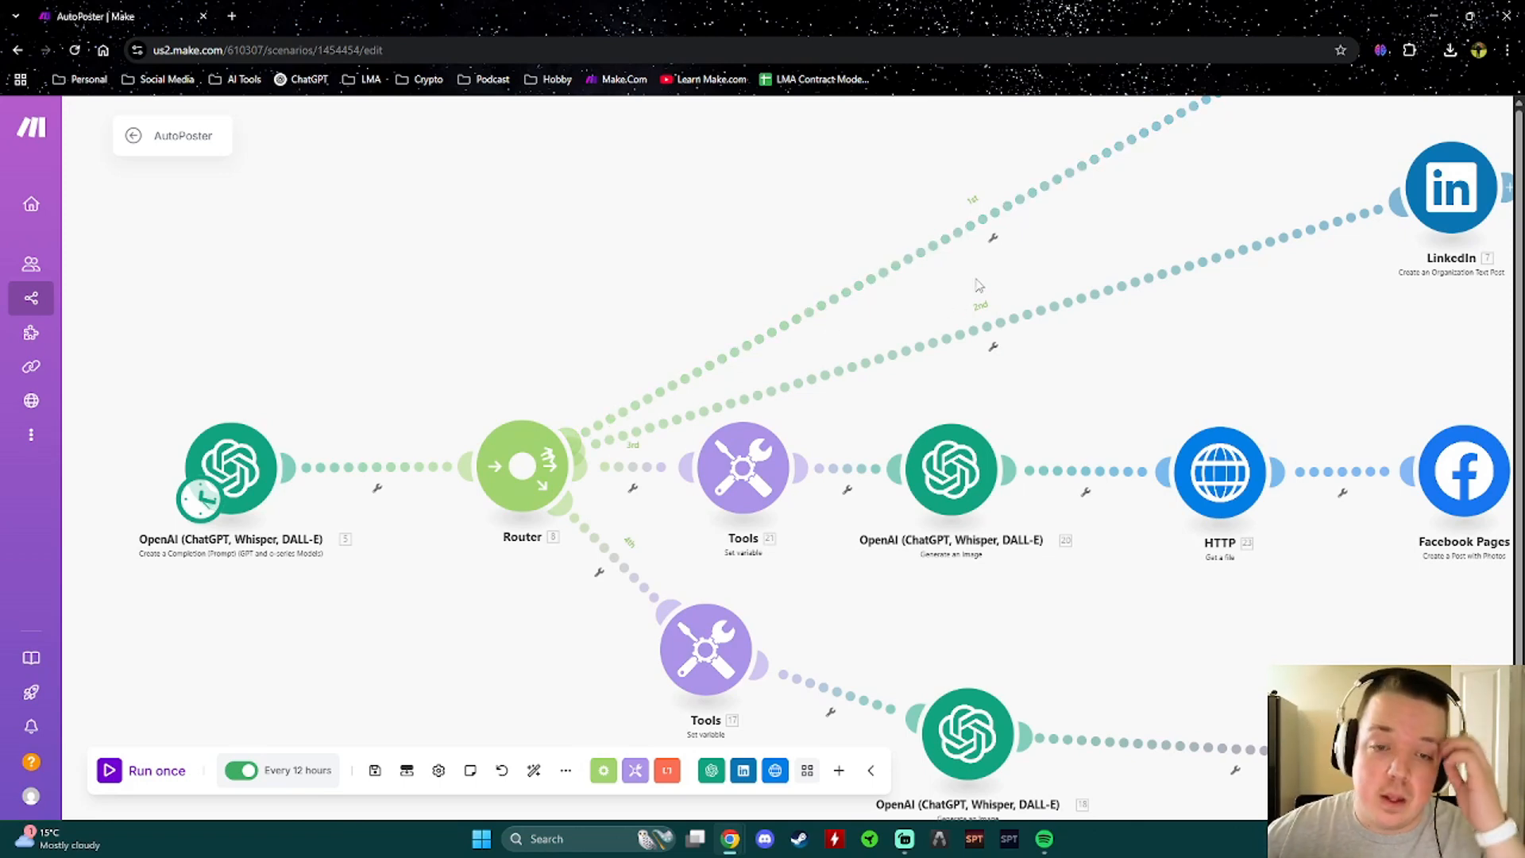
Open the LinkedIn user text post module and examine the OpenAI Choices and Message items available for its Content field
{"action": "left_click_drag", "start_coordinate": [1043, 255], "coordinate": [807, 401]}
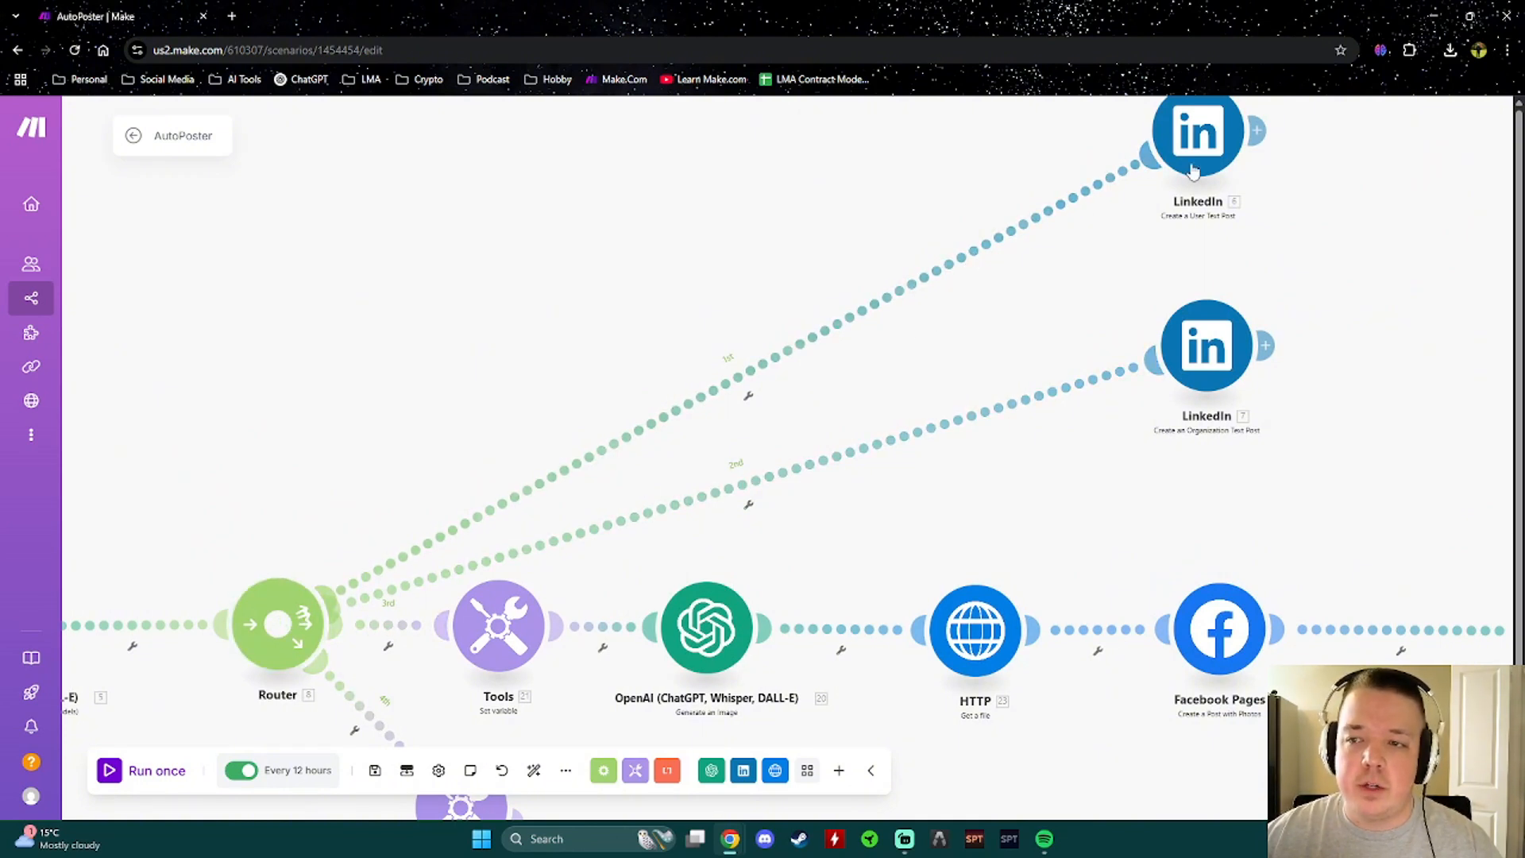
{"action": "left_click_drag", "start_coordinate": [1163, 214], "coordinate": [919, 374]}
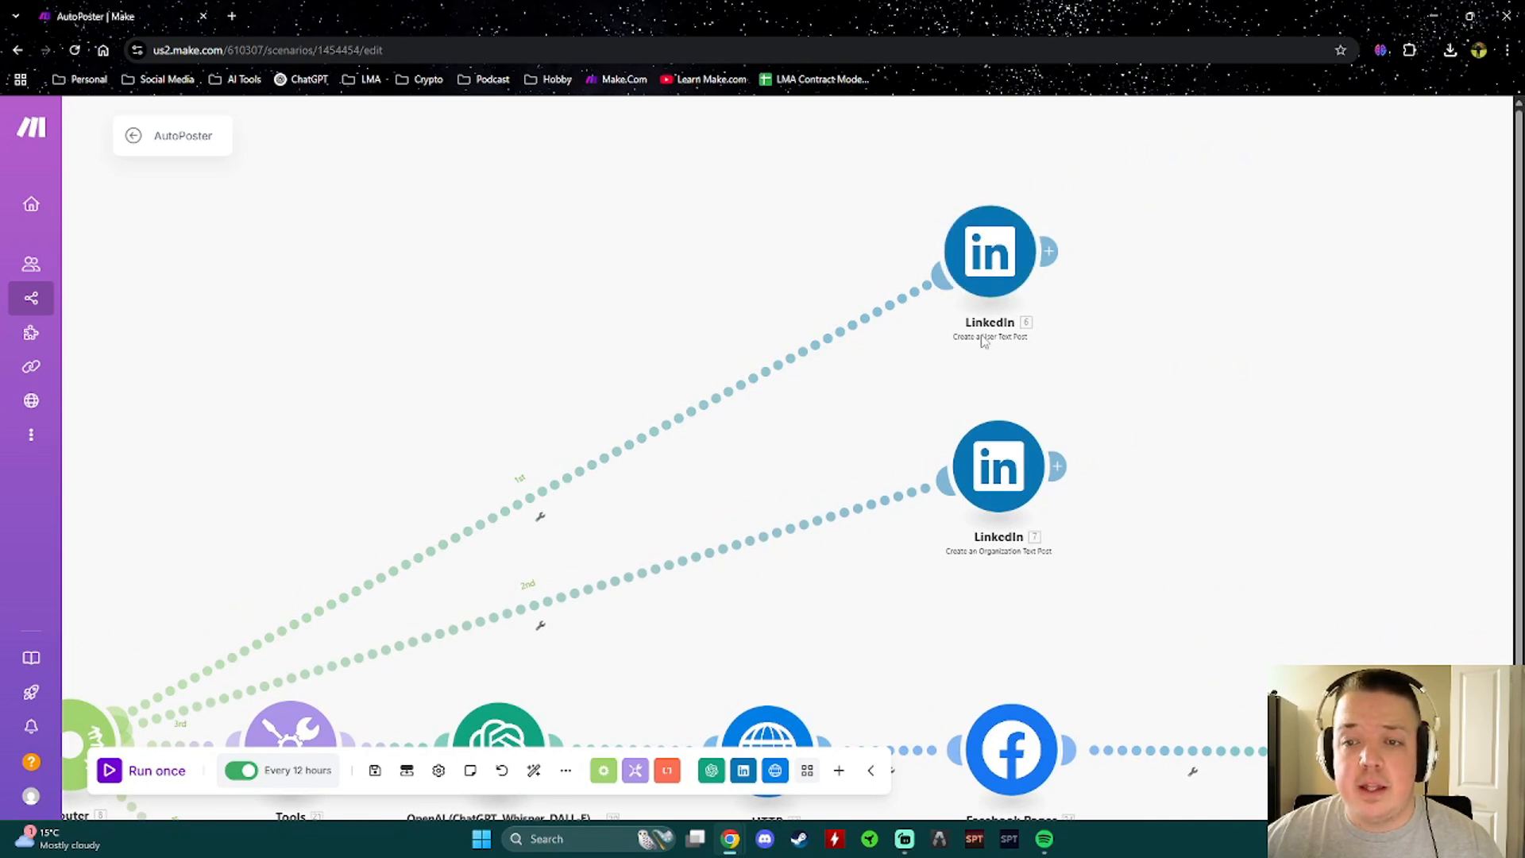
{"action": "left_click", "coordinate": [989, 270]}
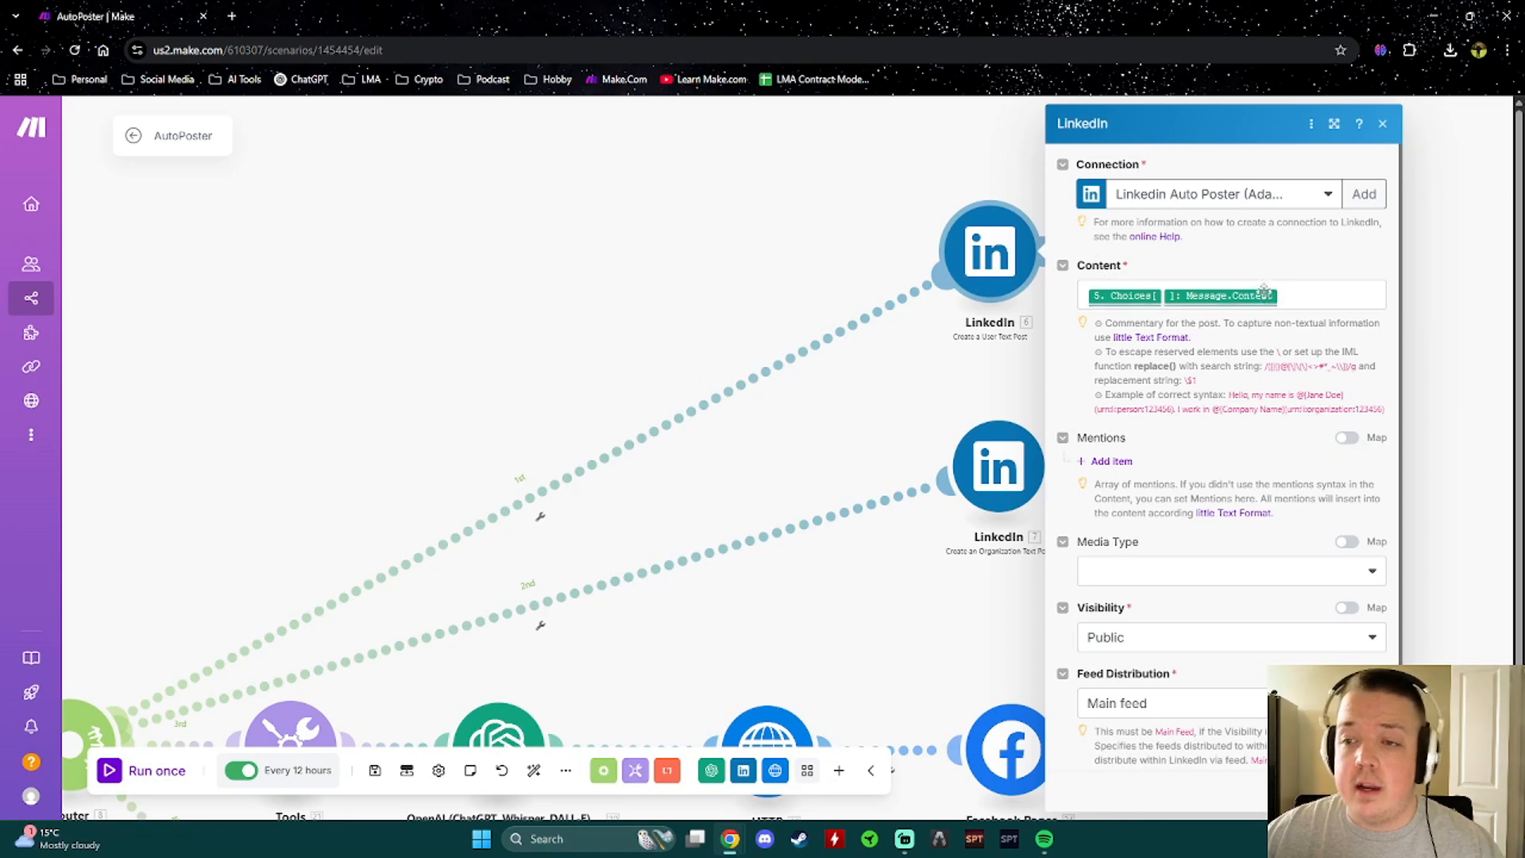
{"action": "left_click", "coordinate": [1302, 298]}
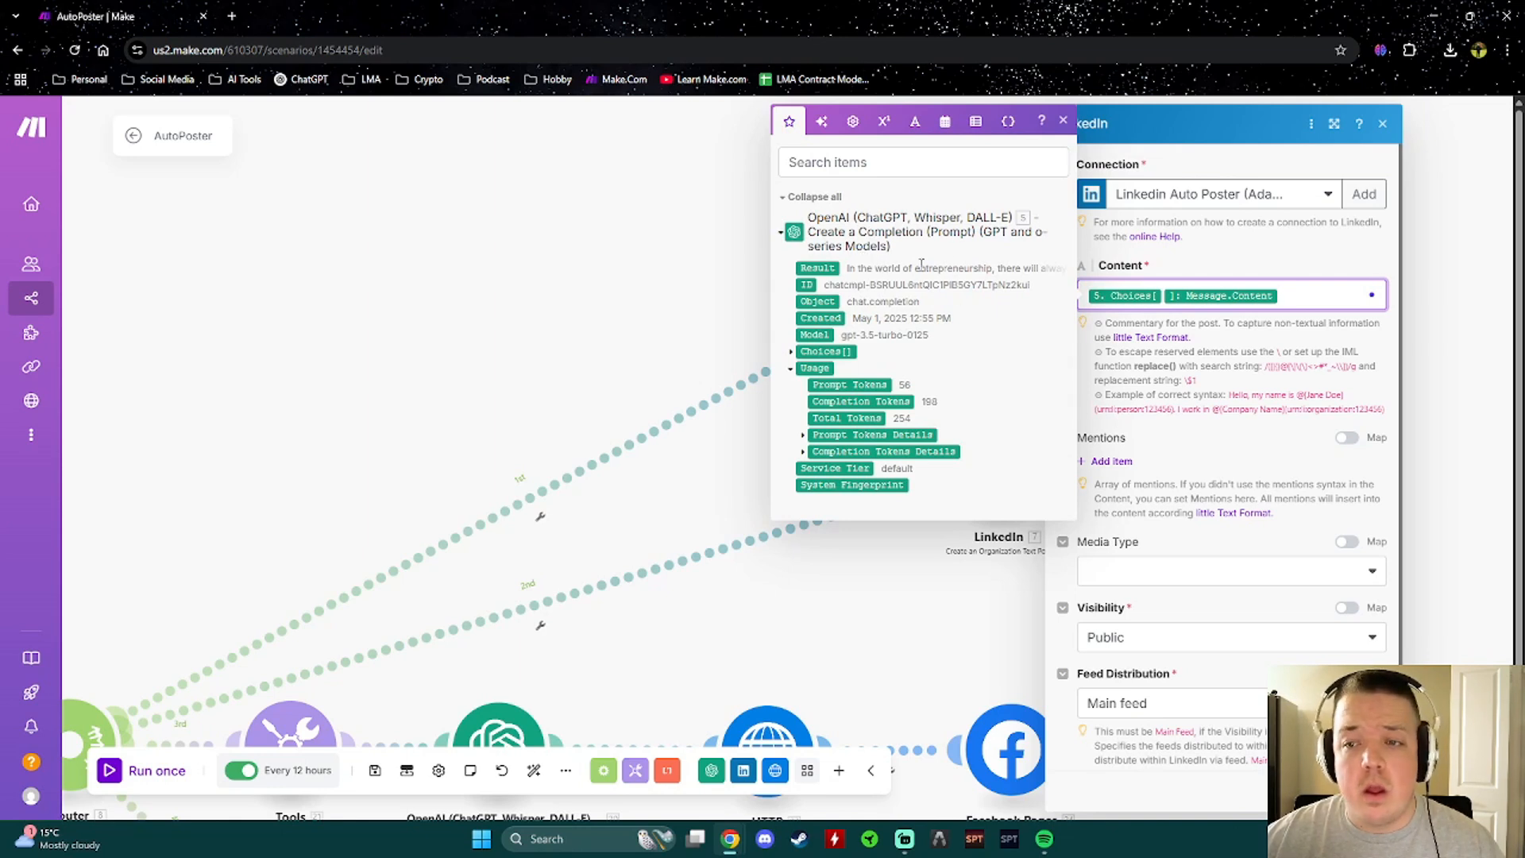
{"action": "left_click", "coordinate": [790, 354]}
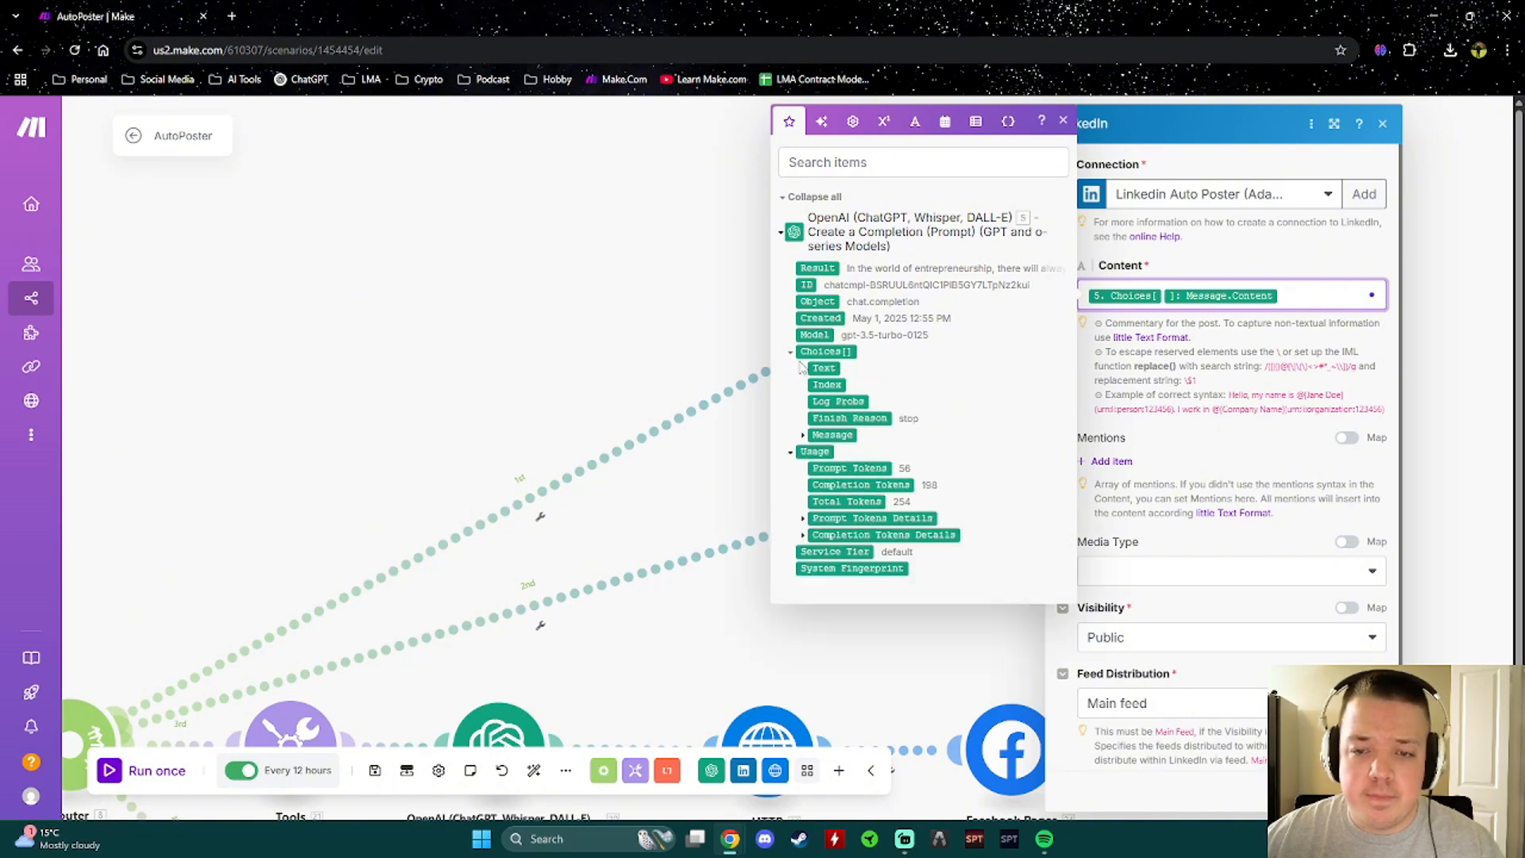
{"action": "left_click", "coordinate": [803, 436]}
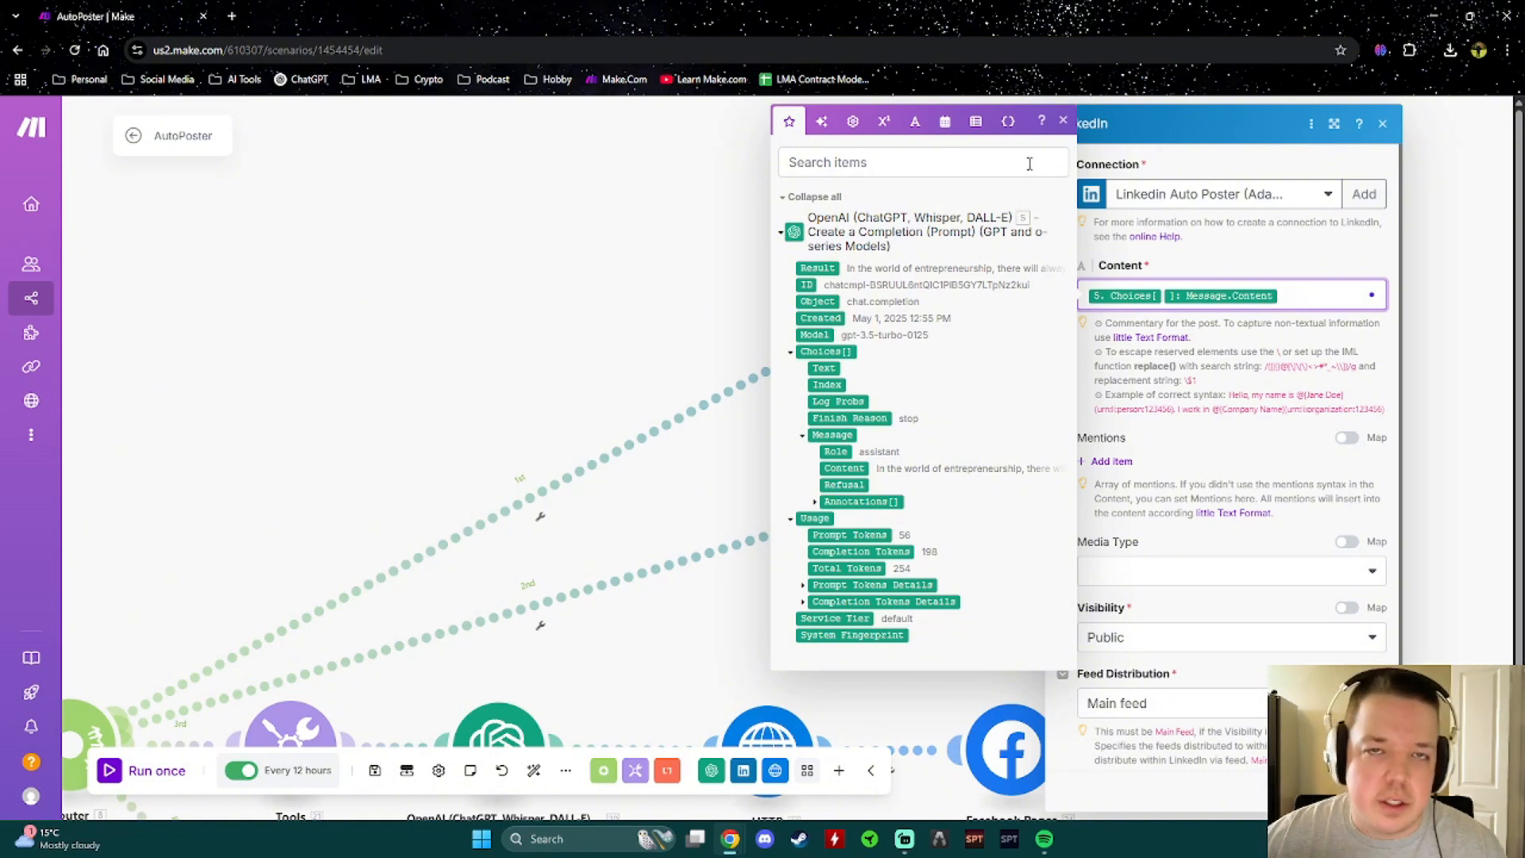
{"action": "left_click", "coordinate": [1064, 120]}
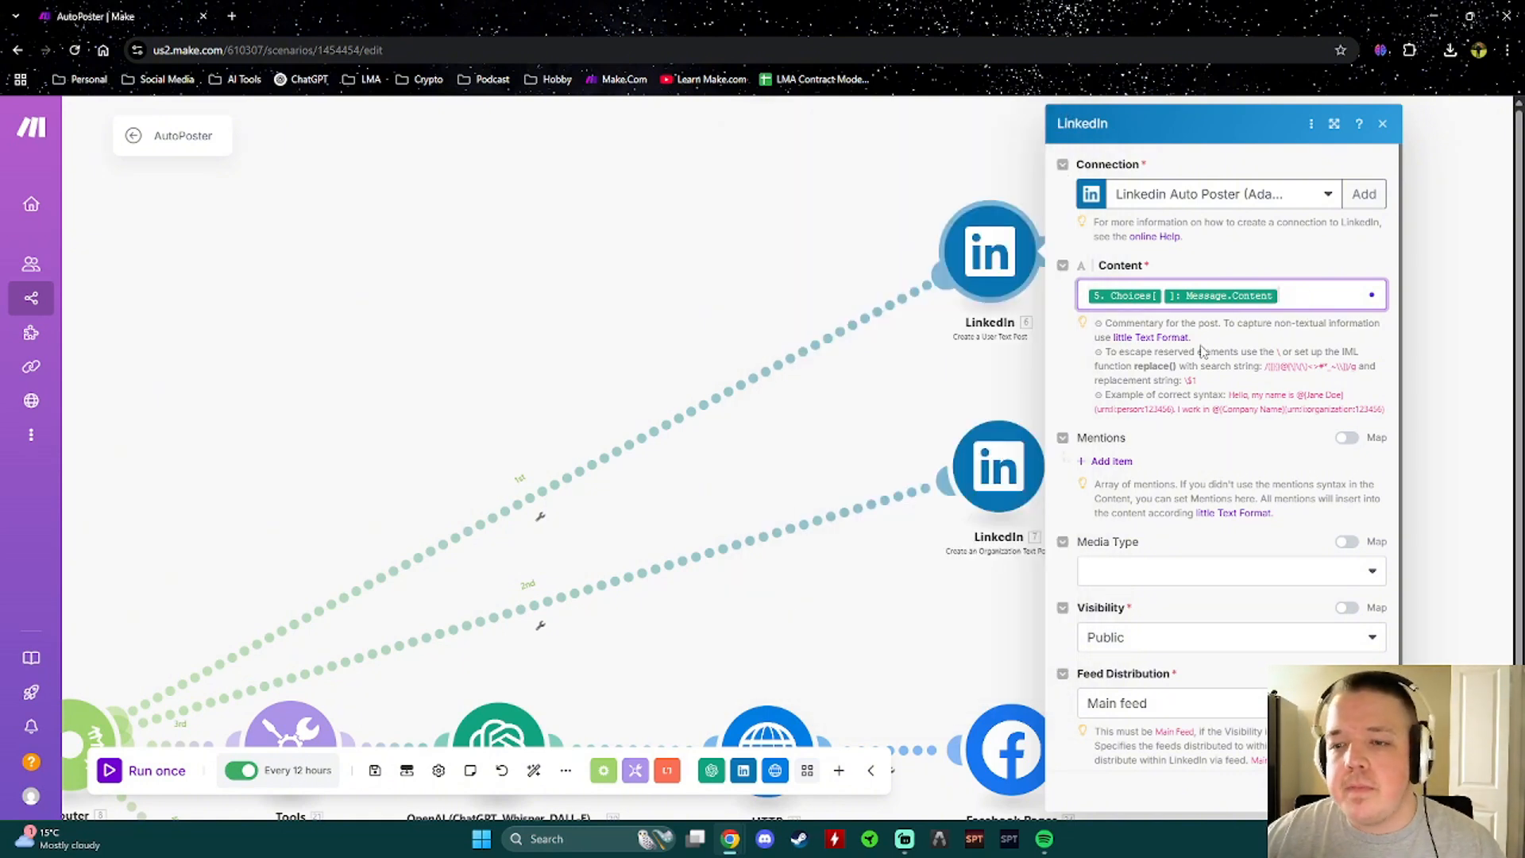
Review the user post's media type, visibility, feed distribution and reshare settings, and save the module
{"action": "scroll", "coordinate": [1204, 351], "scroll_direction": "down", "scroll_amount": 1}
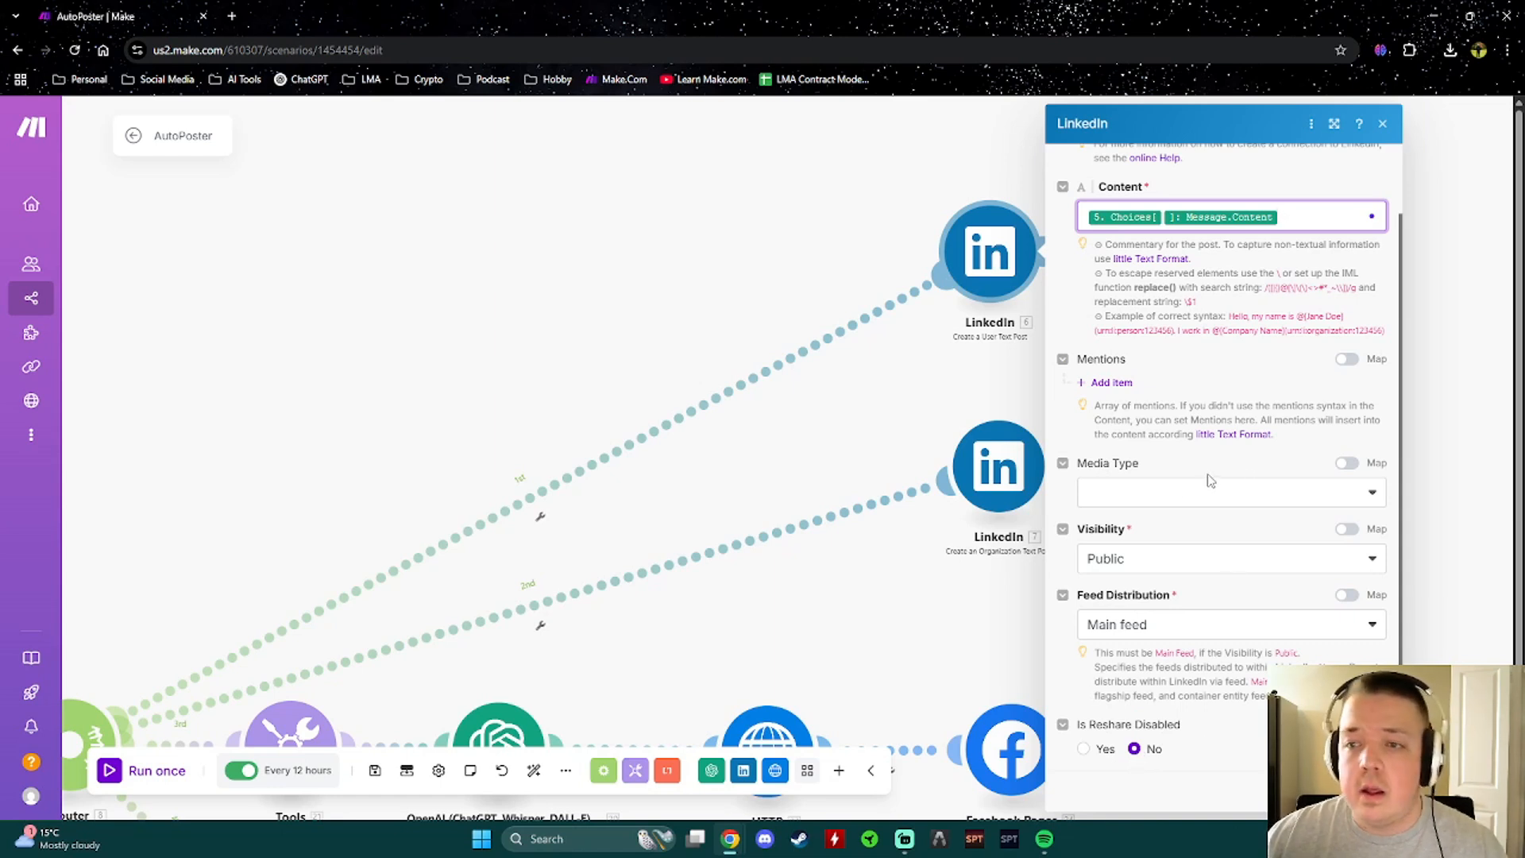
{"action": "scroll", "coordinate": [1183, 435], "scroll_direction": "up", "scroll_amount": 1}
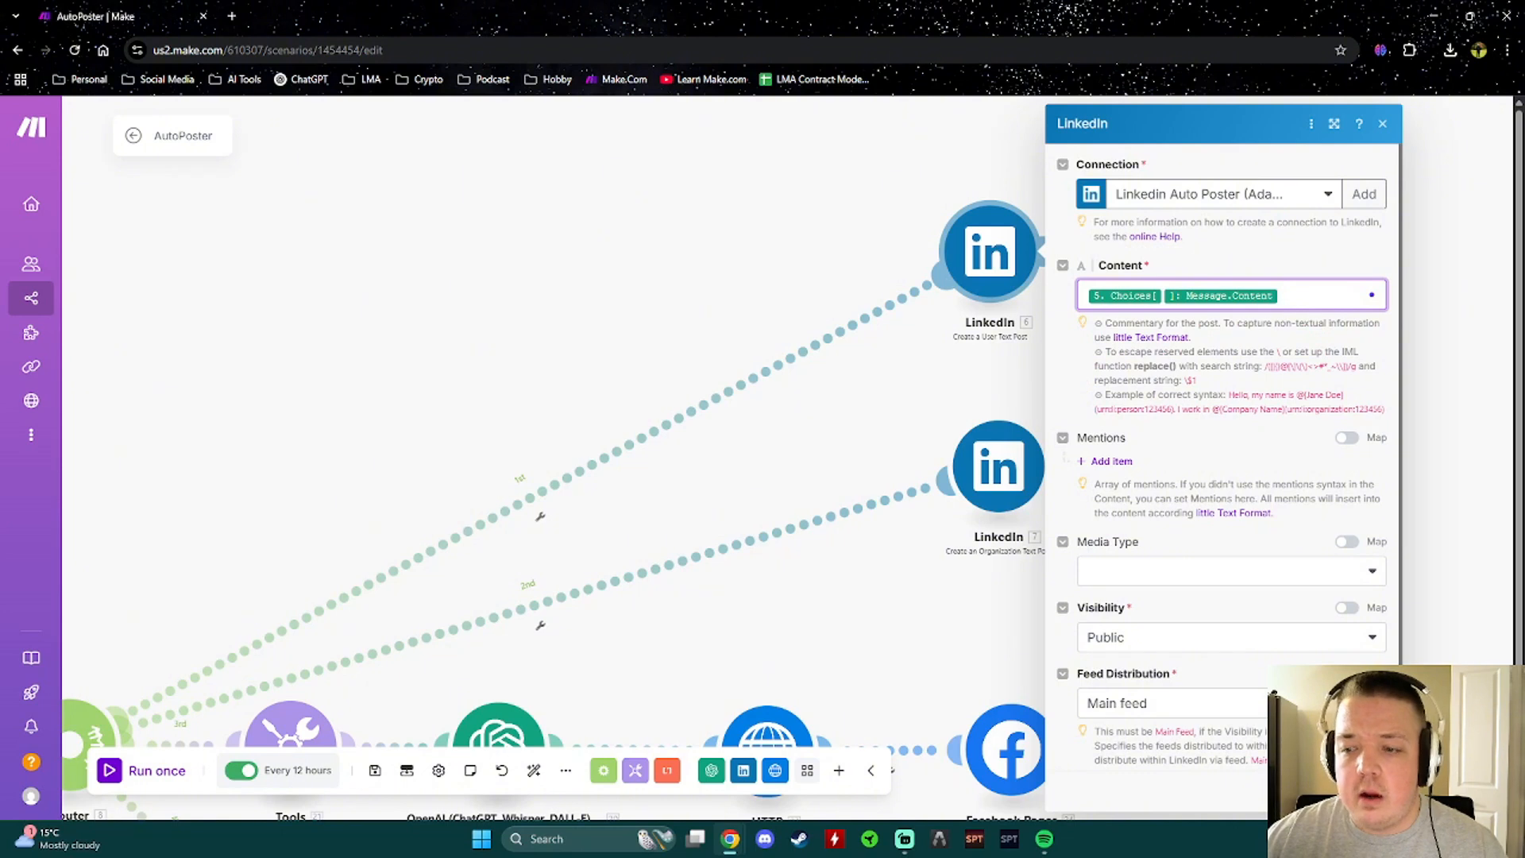
{"action": "left_click", "coordinate": [1366, 791]}
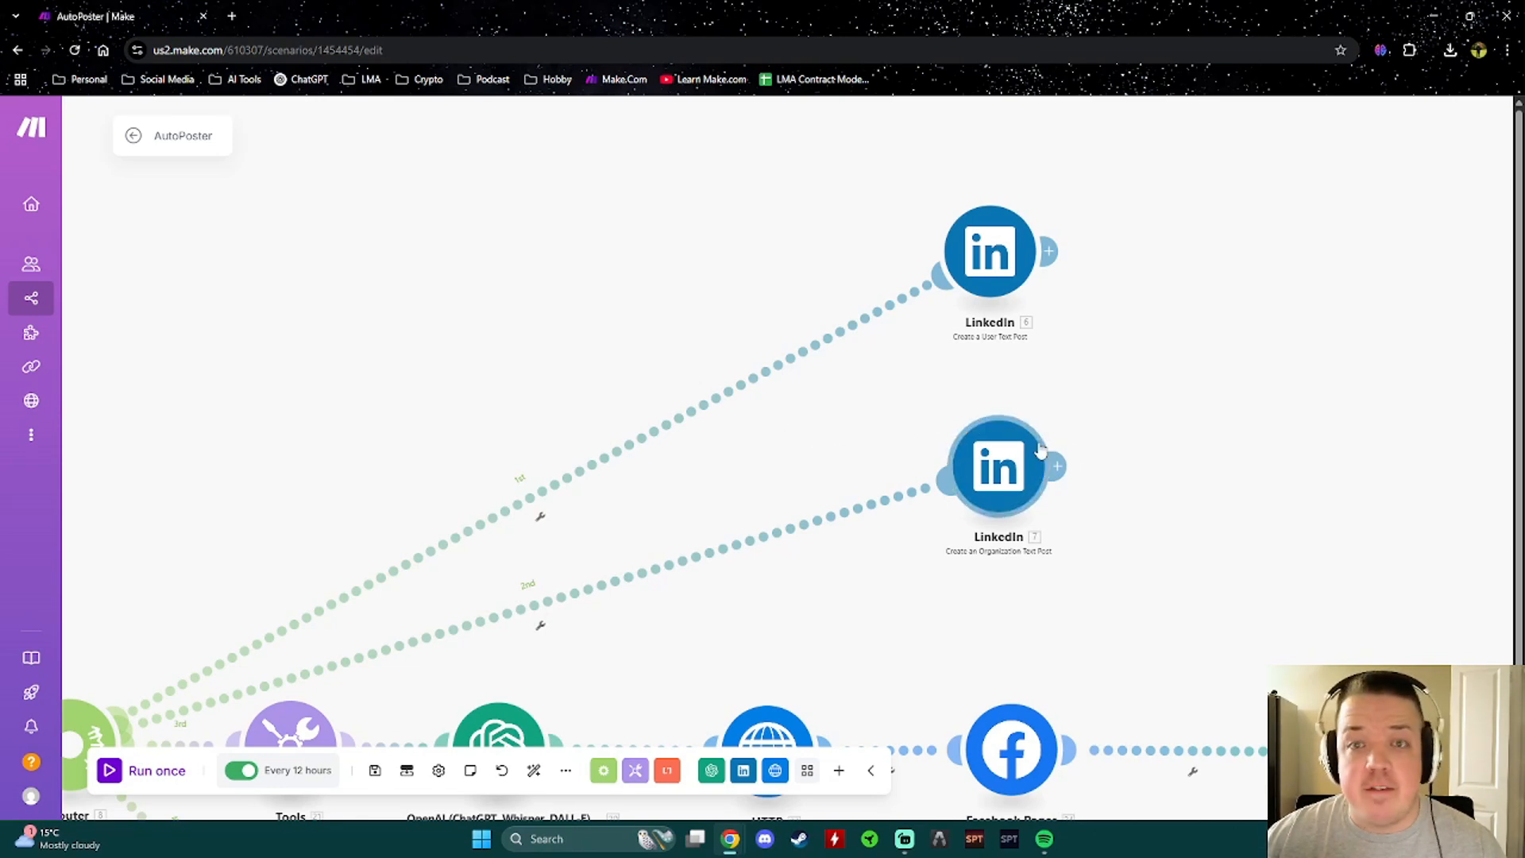
Review the LinkedIn organization text post module's connection options, organization, content mapping and distribution settings, and close it
{"action": "left_click_drag", "start_coordinate": [1167, 487], "coordinate": [1236, 408]}
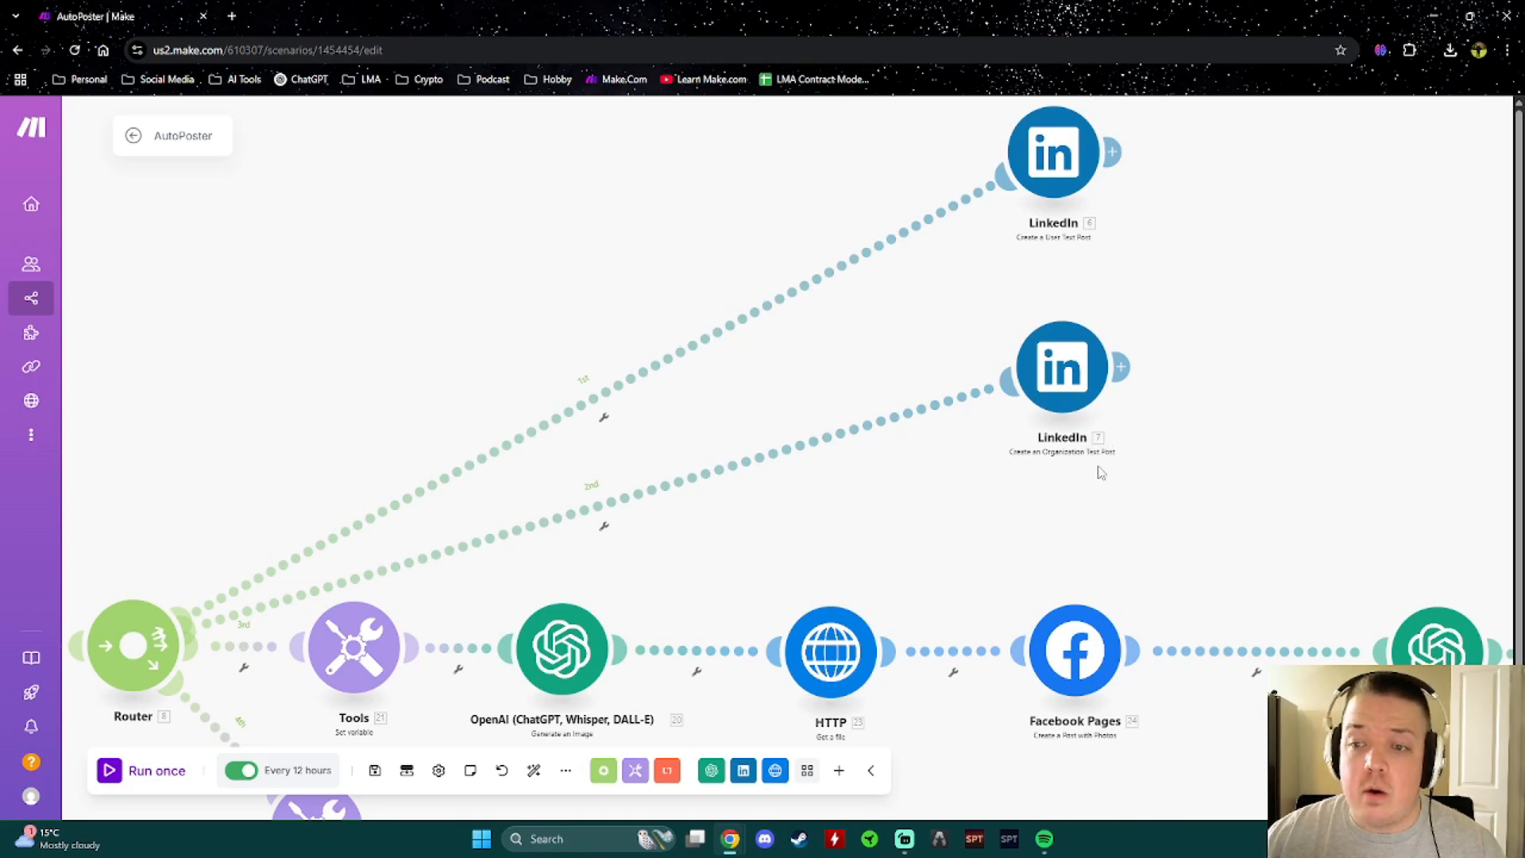
{"action": "left_click", "coordinate": [1068, 380]}
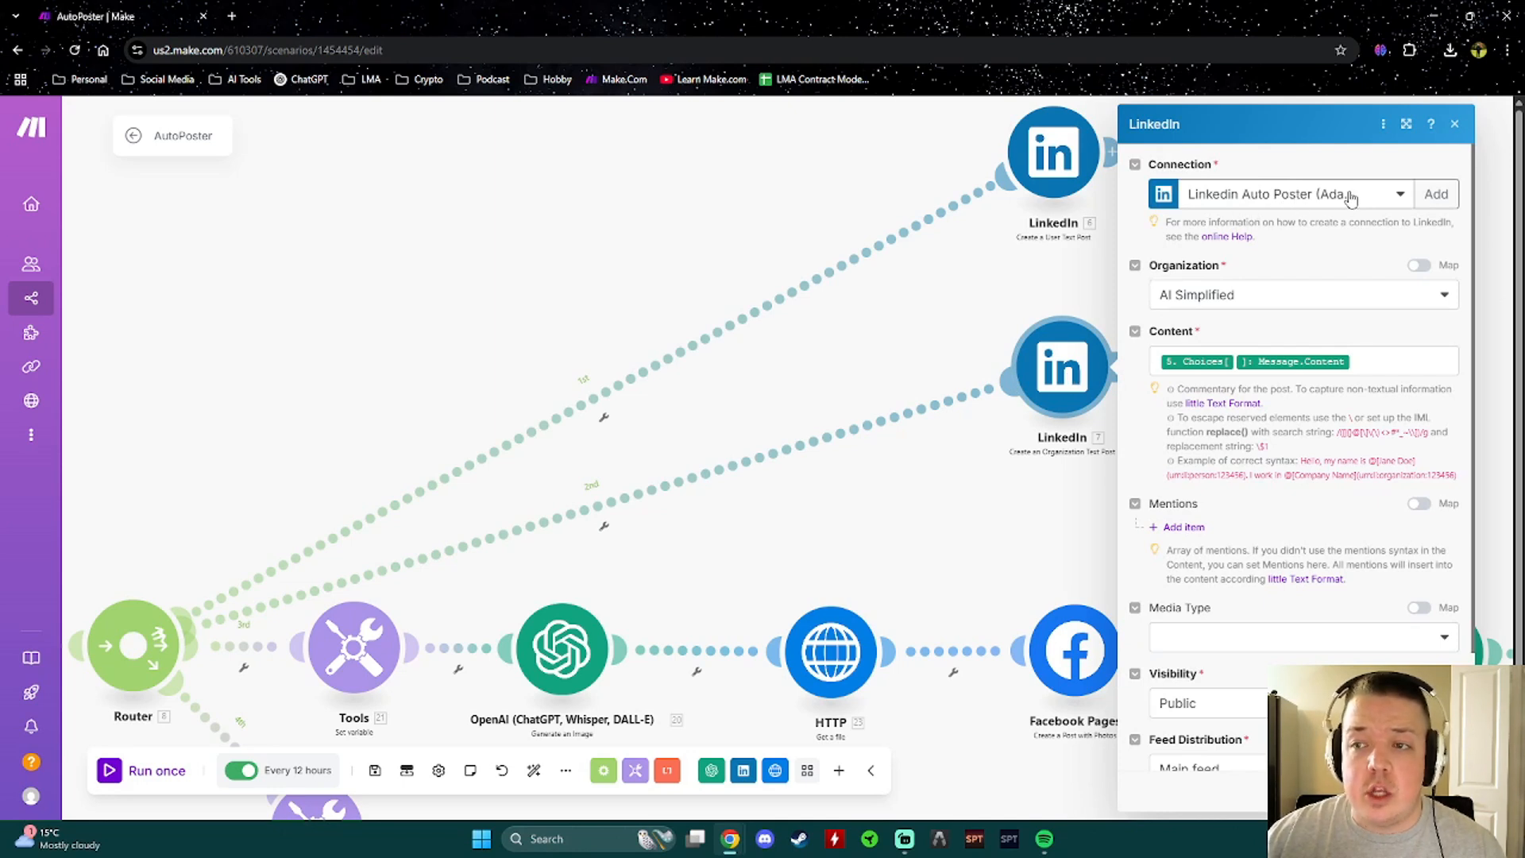
{"action": "left_click", "coordinate": [1275, 198]}
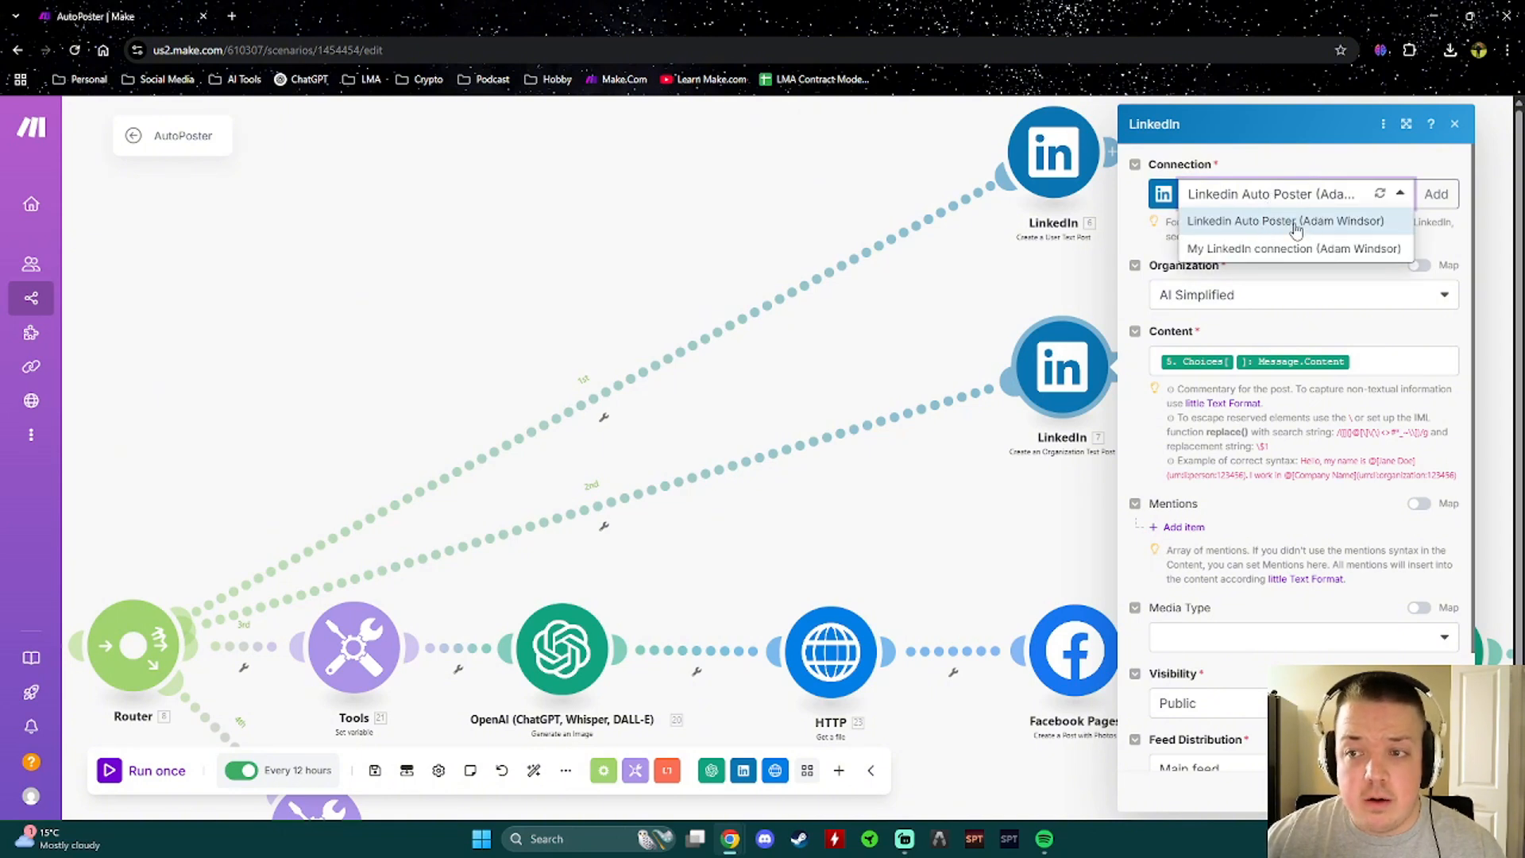
{"action": "left_click", "coordinate": [1268, 164]}
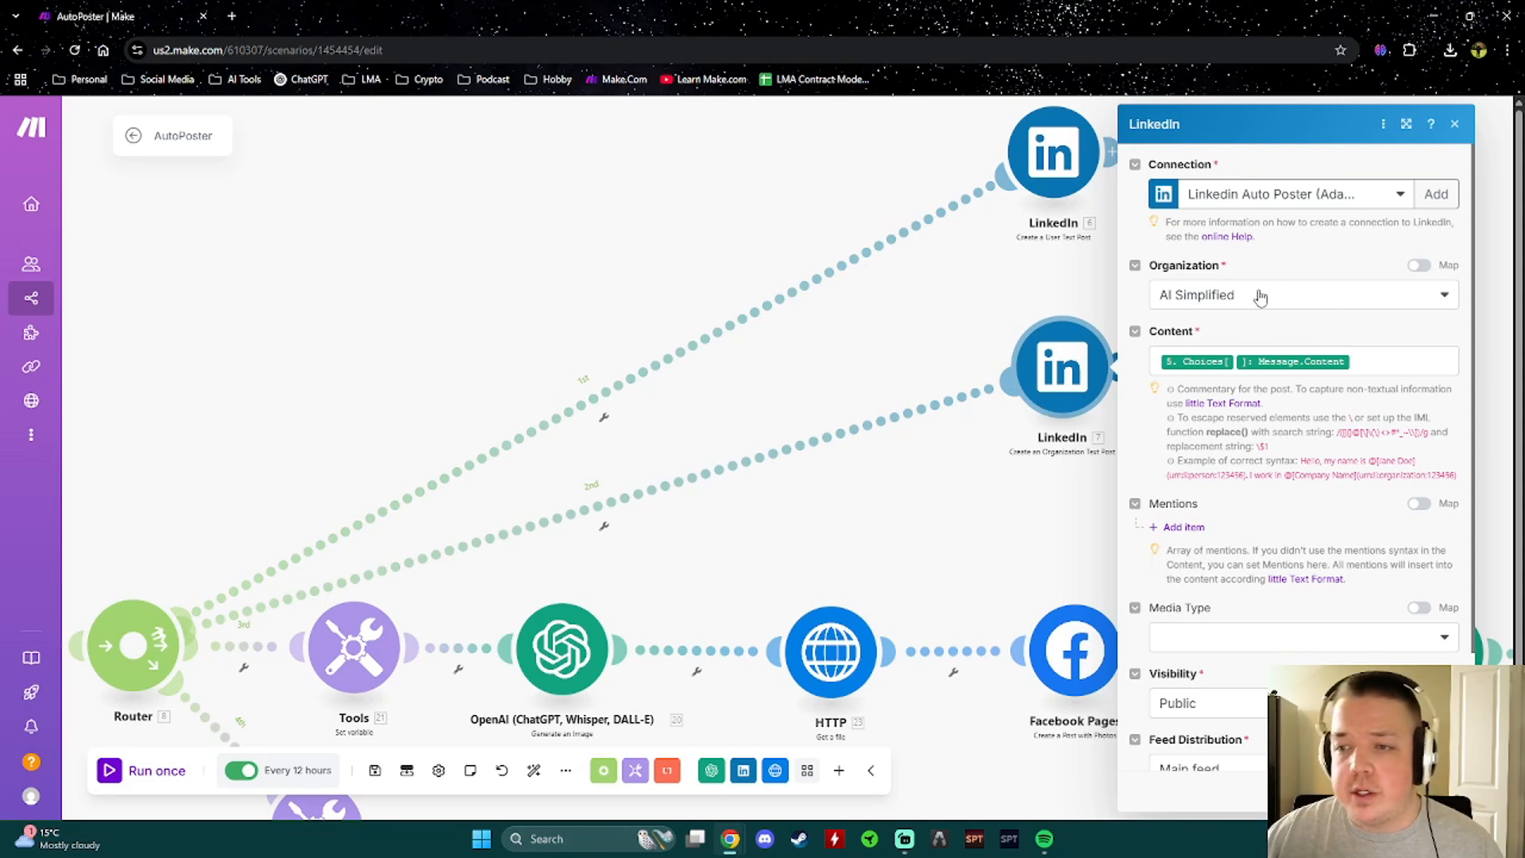
{"action": "left_click", "coordinate": [1243, 363]}
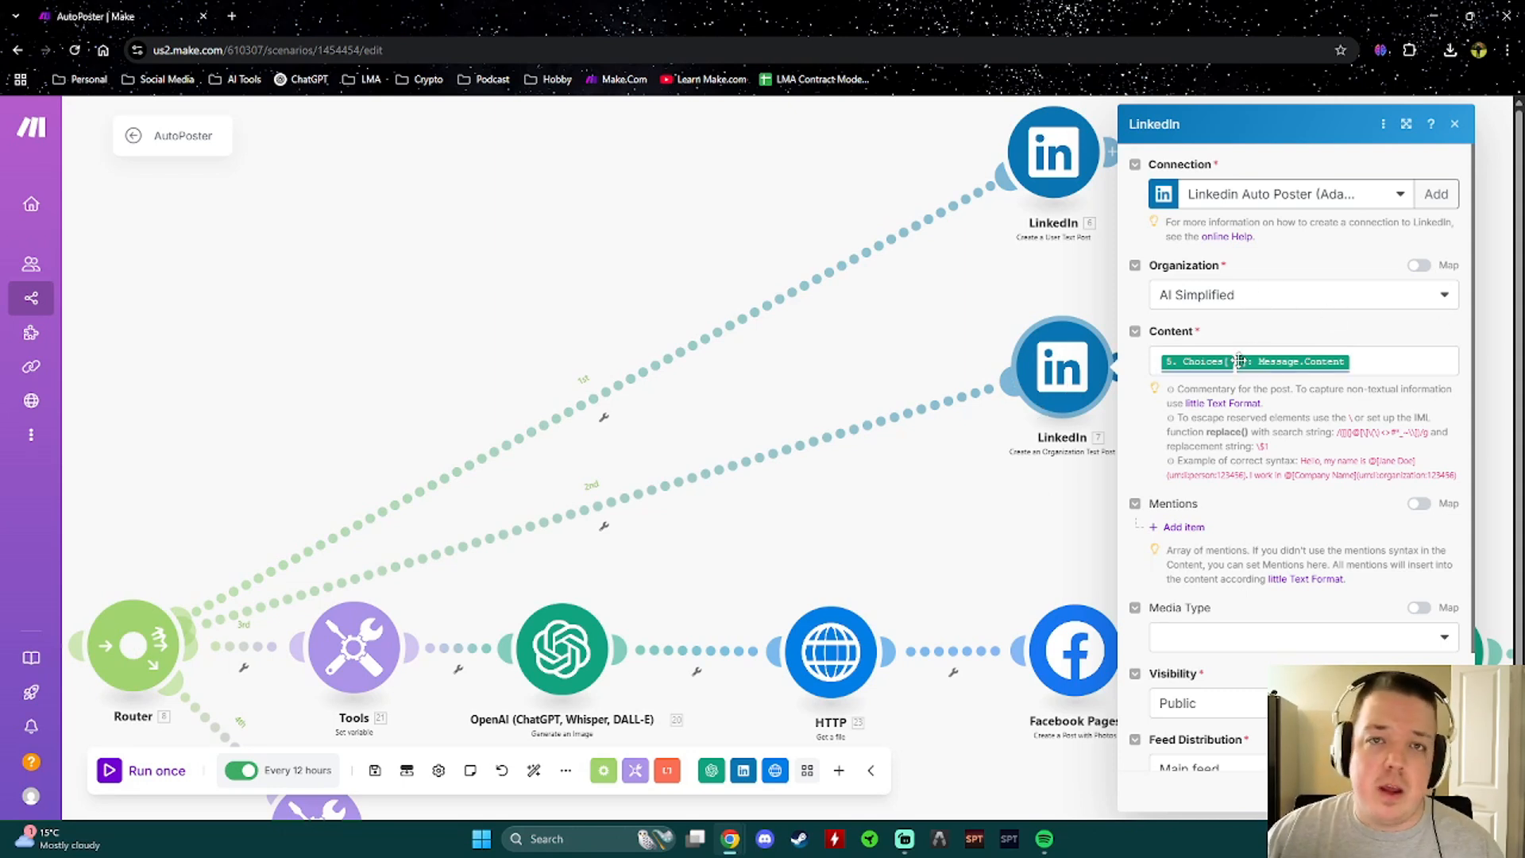
{"action": "type", "text": "1"}
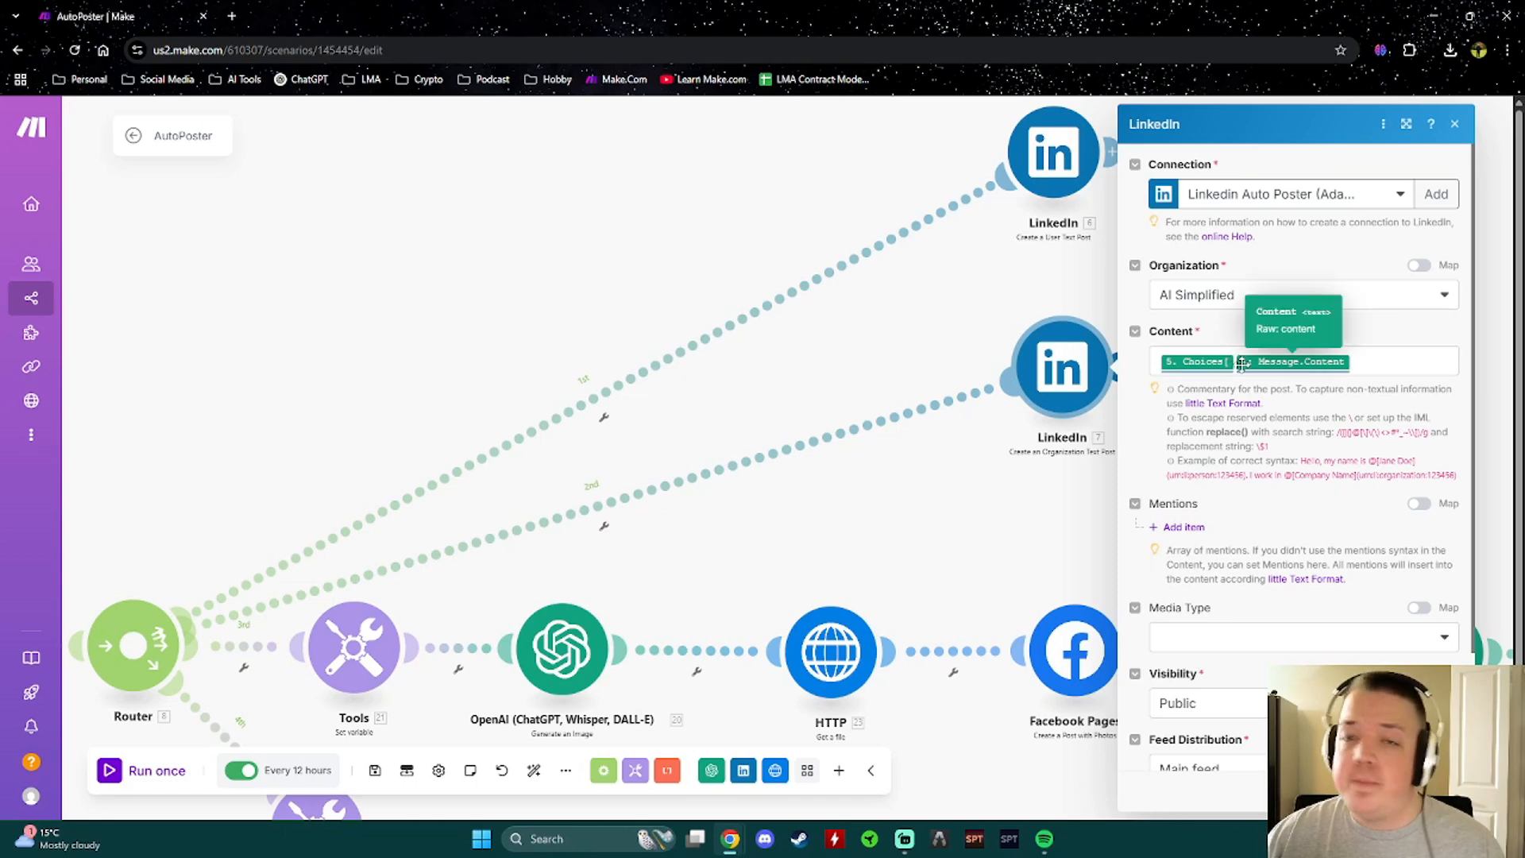
{"action": "scroll", "coordinate": [1264, 521], "scroll_direction": "down", "scroll_amount": 2}
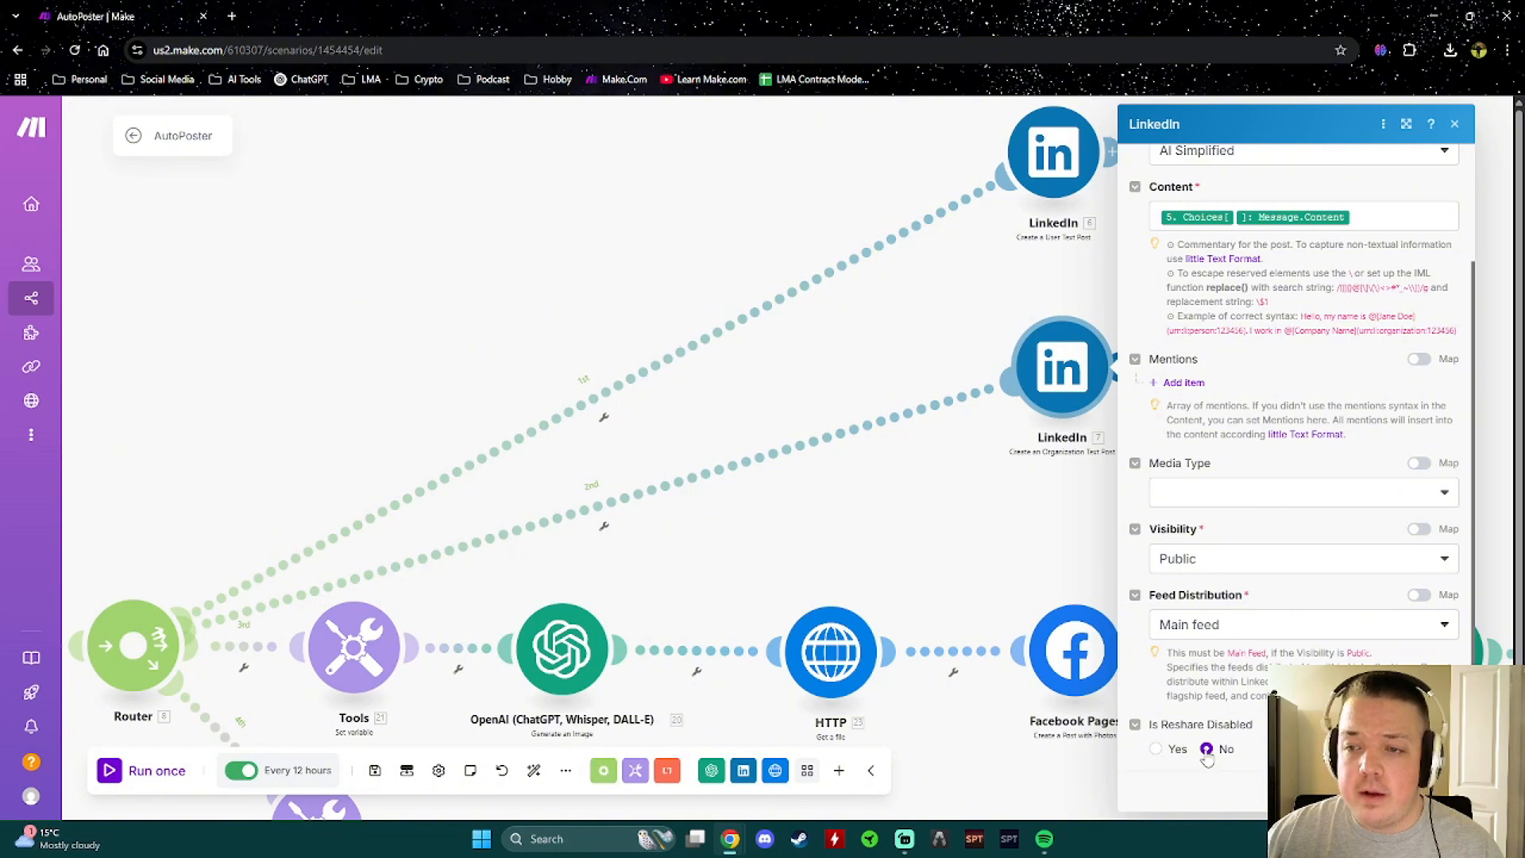
{"action": "key", "text": "Escape"}
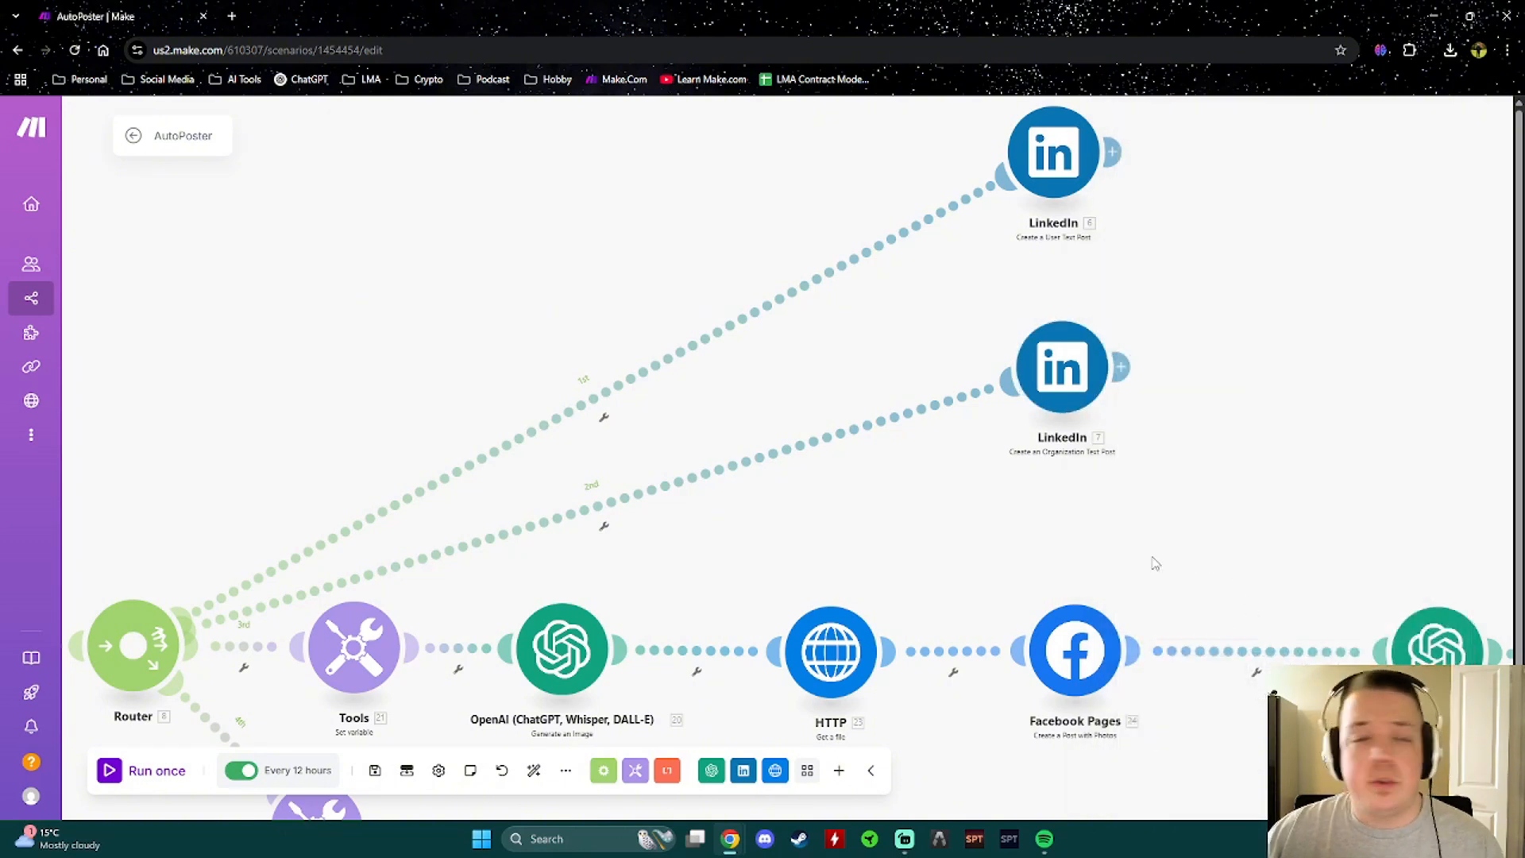
Compare the short_prompt variable settings in the two Tools modules on the router's 3rd and 4th routes, and close them
{"action": "scroll", "coordinate": [1163, 510], "scroll_direction": "down", "scroll_amount": 2}
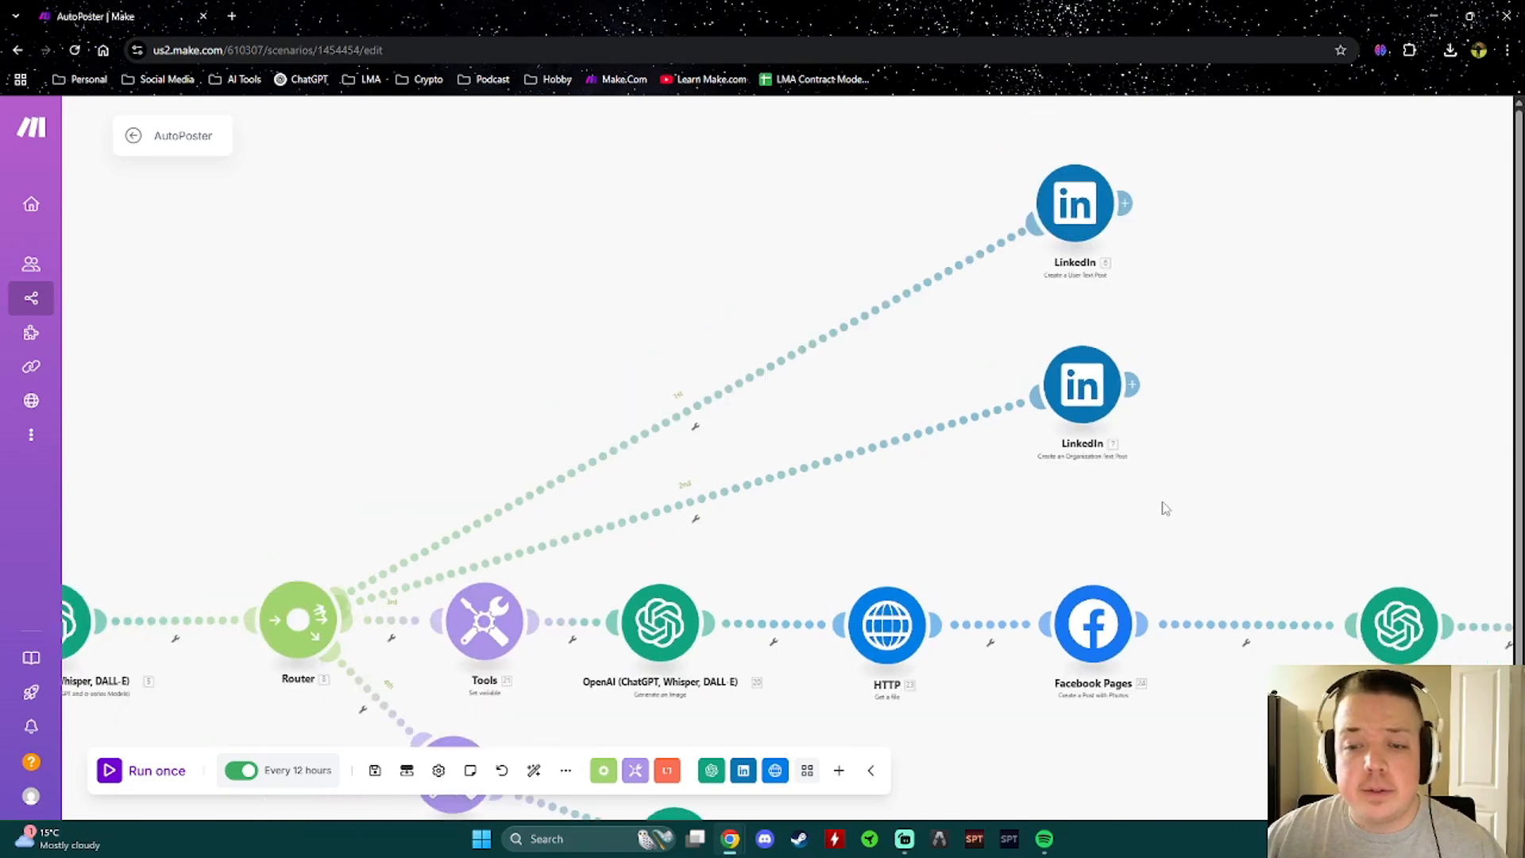
{"action": "left_click_drag", "start_coordinate": [1161, 507], "coordinate": [1151, 320]}
{"action": "left_click_drag", "start_coordinate": [1235, 351], "coordinate": [1078, 354]}
{"action": "scroll", "coordinate": [1198, 344], "scroll_direction": "down", "scroll_amount": 1}
{"action": "left_click_drag", "start_coordinate": [811, 441], "coordinate": [879, 443]}
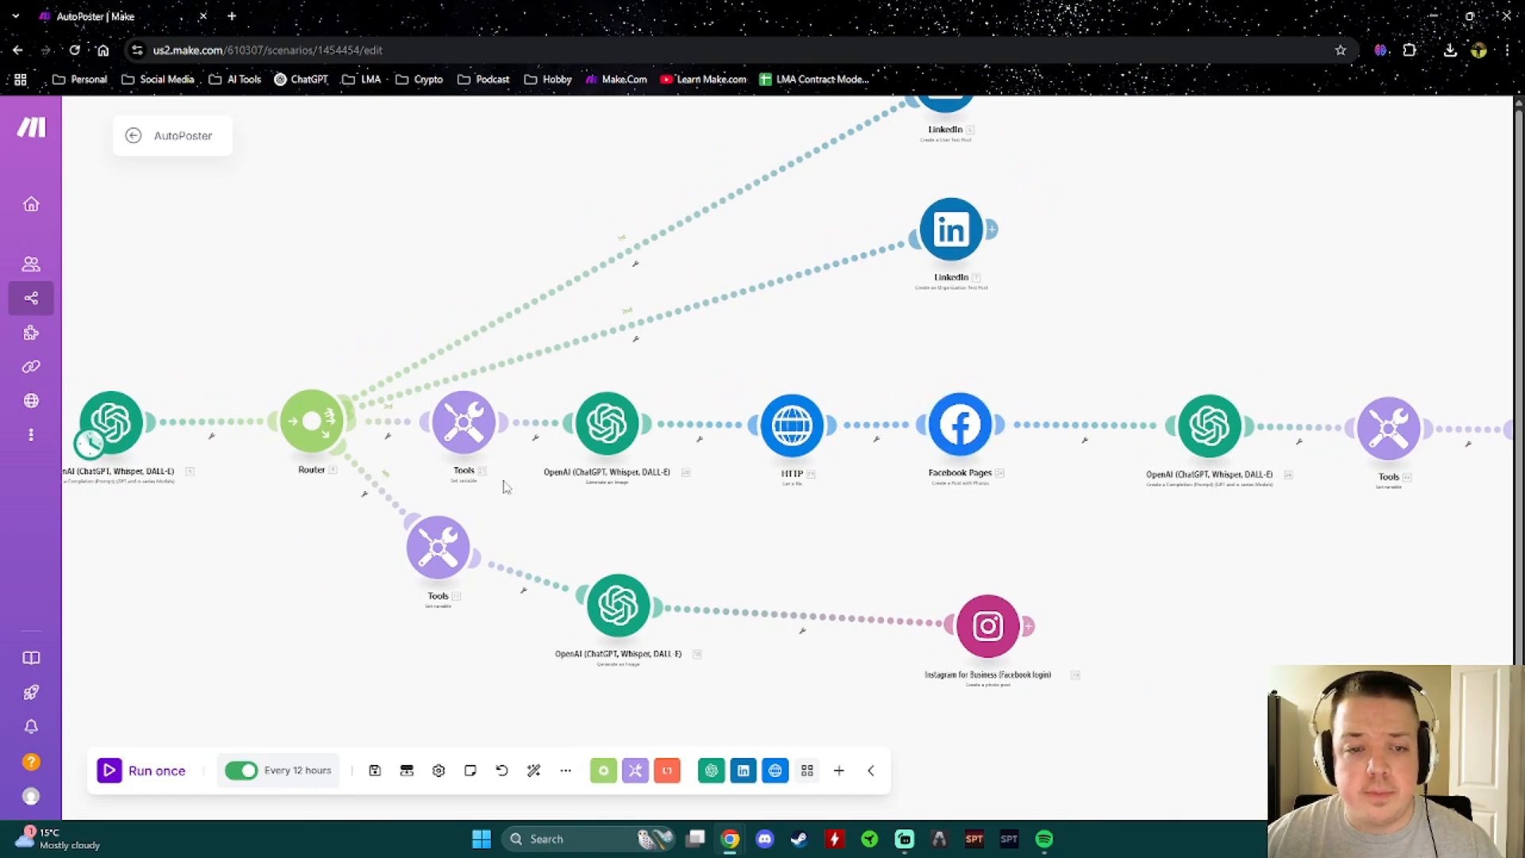
{"action": "left_click", "coordinate": [463, 433]}
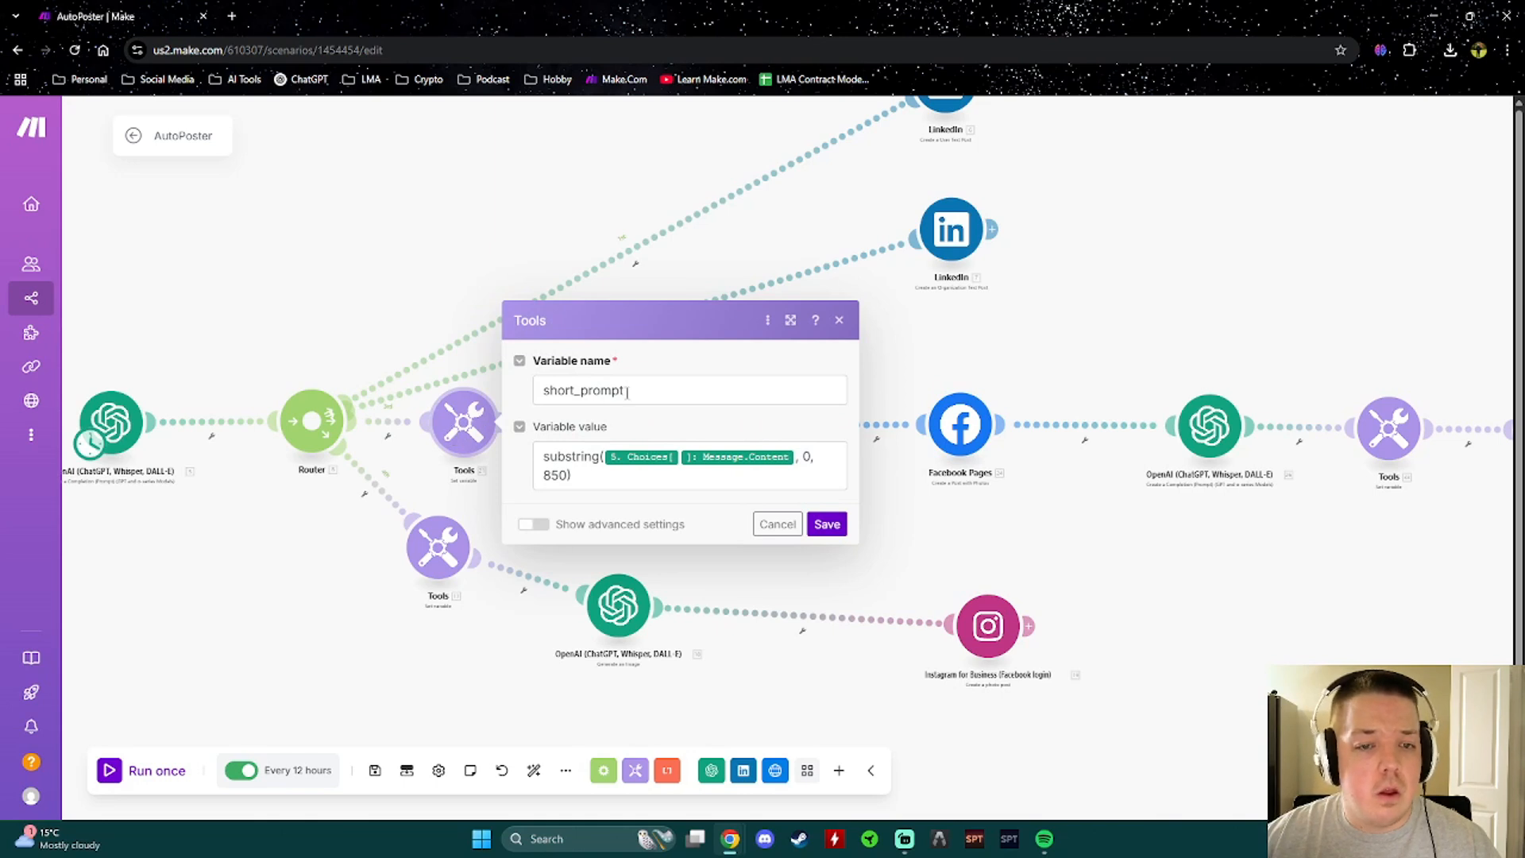
{"action": "left_click", "coordinate": [432, 556]}
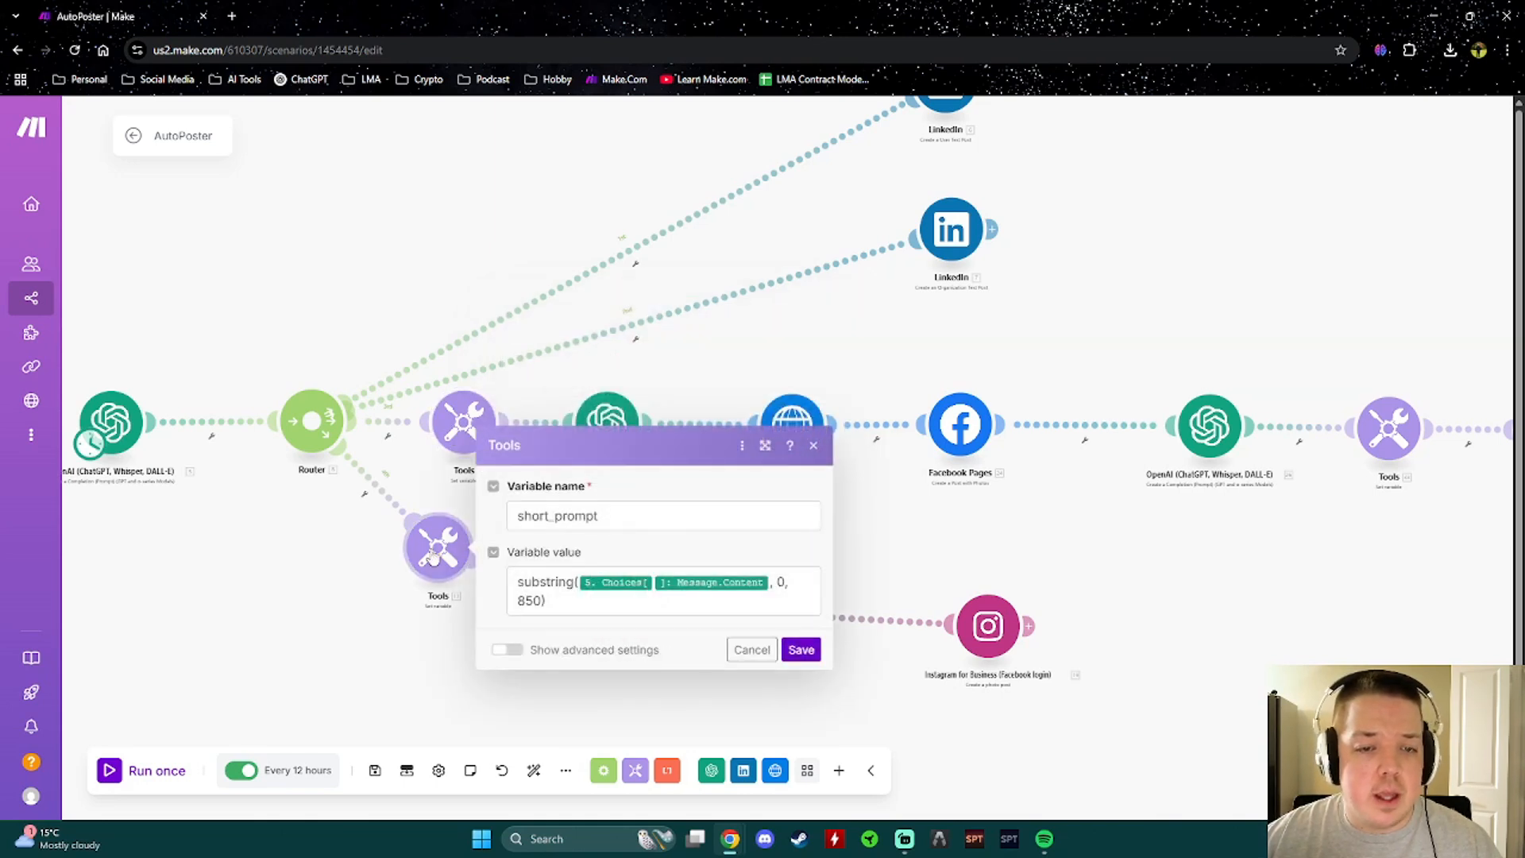
{"action": "left_click", "coordinate": [459, 437]}
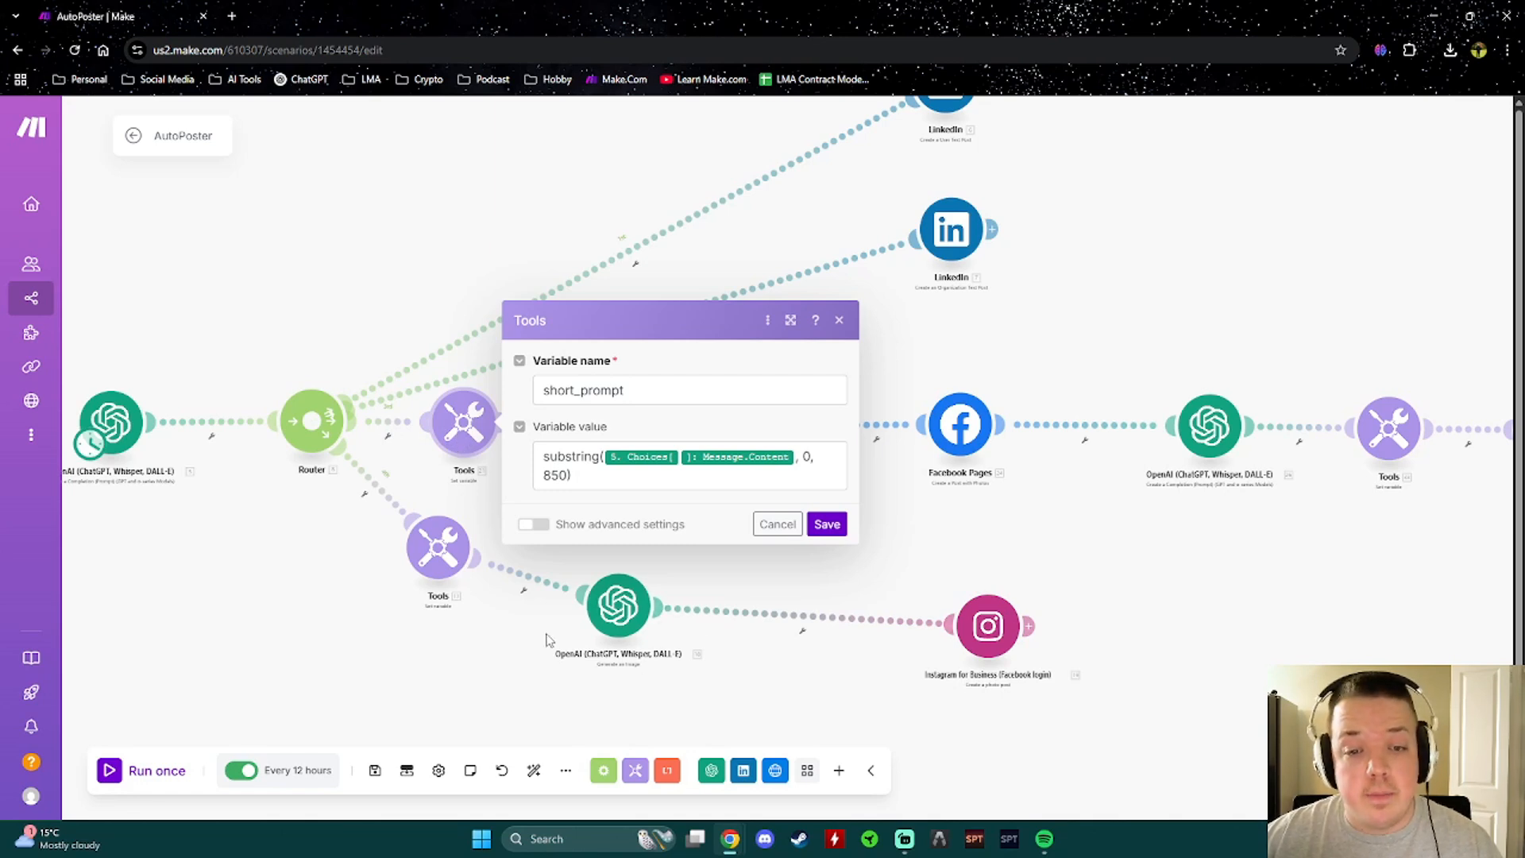
{"action": "left_click", "coordinate": [323, 618]}
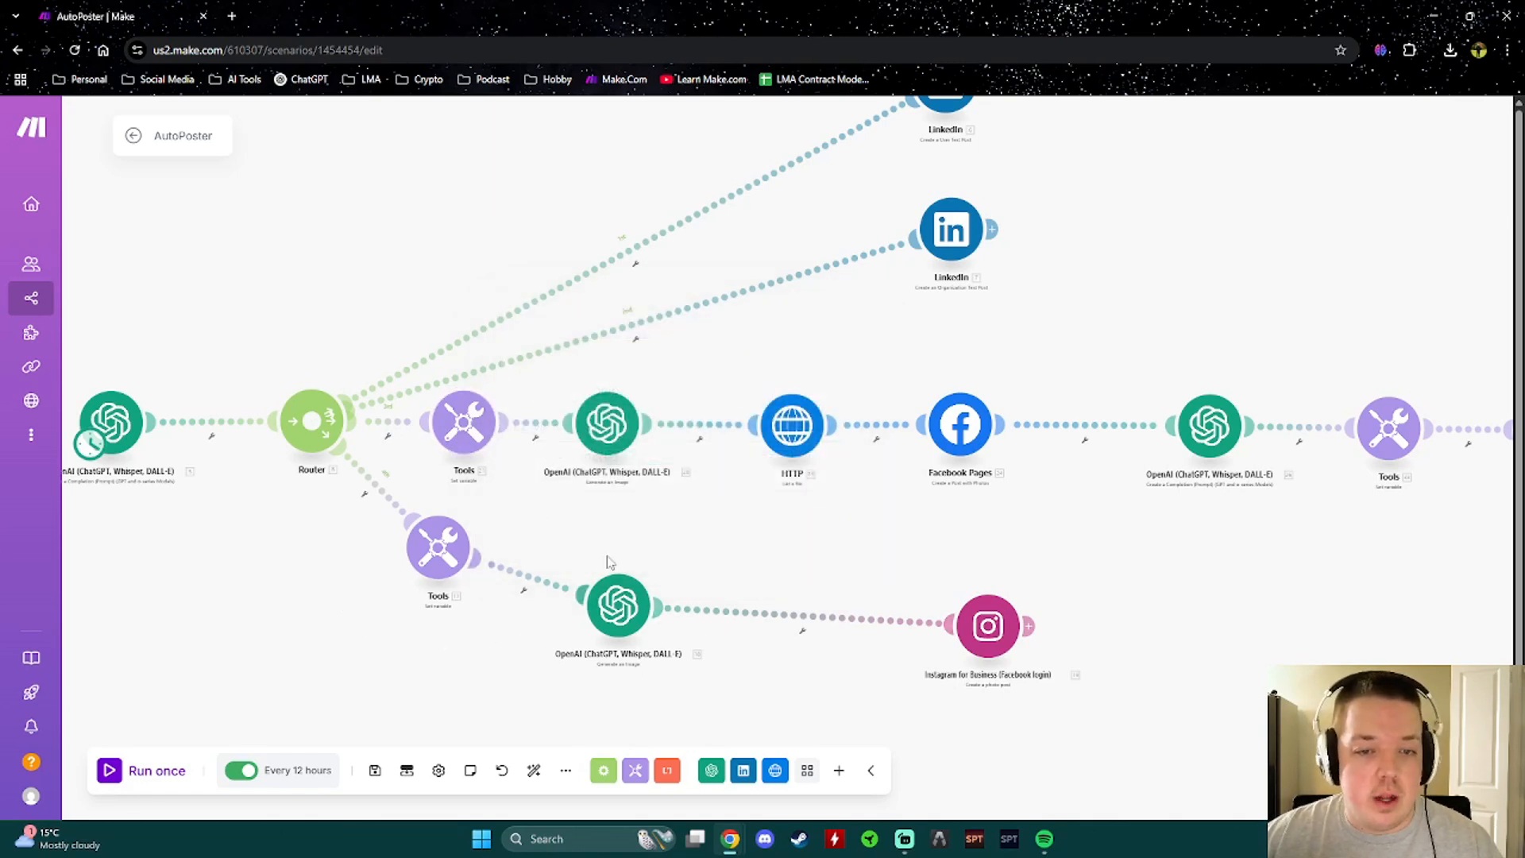
Examine the model and prompt of the 3rd route's OpenAI image module alongside its Tools variable, and save the image module
{"action": "scroll", "coordinate": [623, 498], "scroll_direction": "up", "scroll_amount": 3}
{"action": "scroll", "coordinate": [664, 545], "scroll_direction": "down", "scroll_amount": 2}
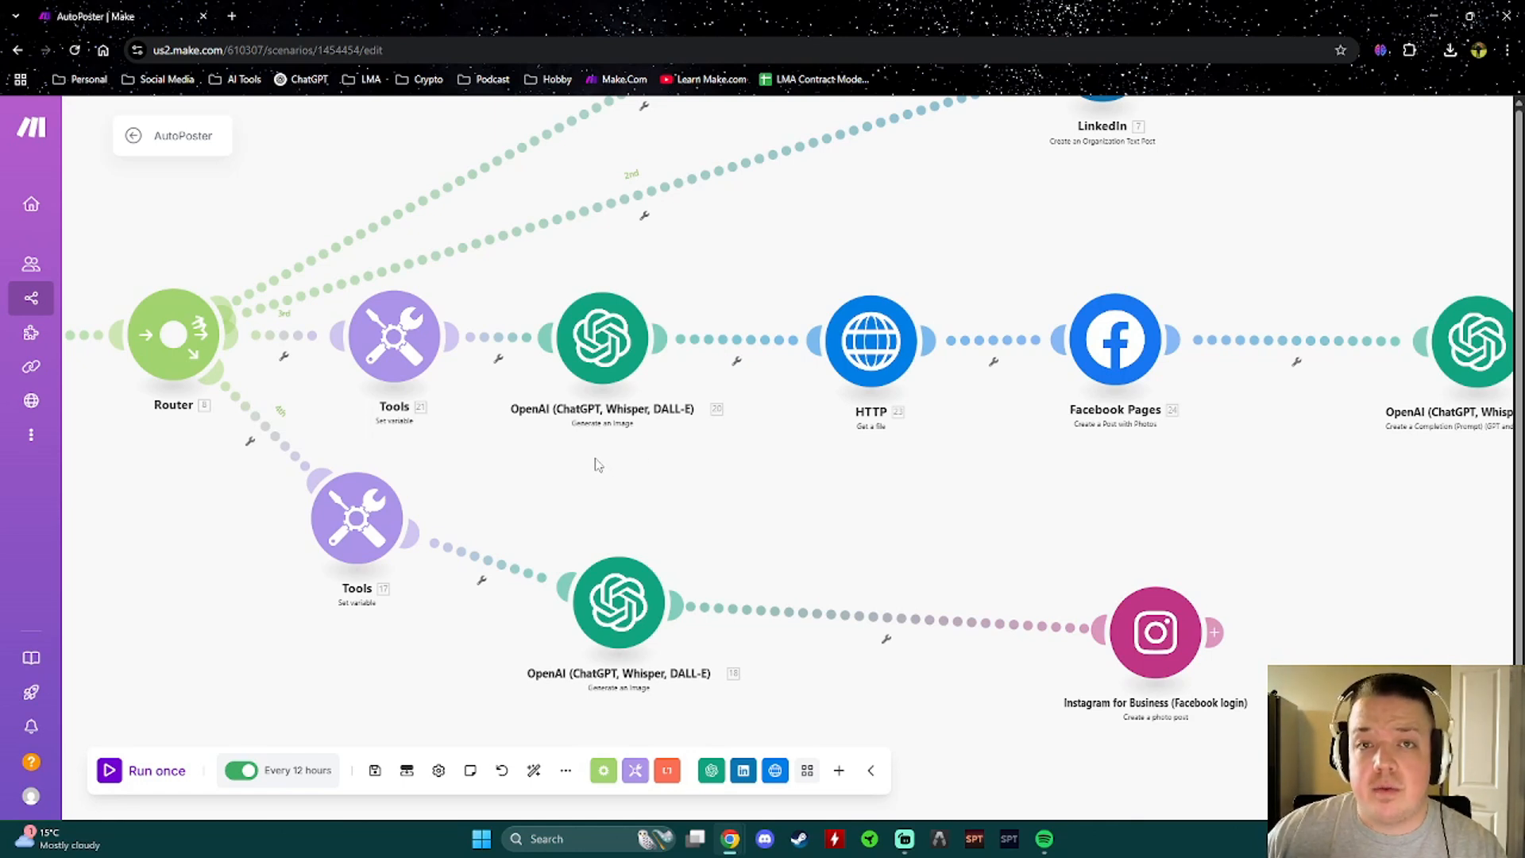
{"action": "left_click", "coordinate": [605, 340]}
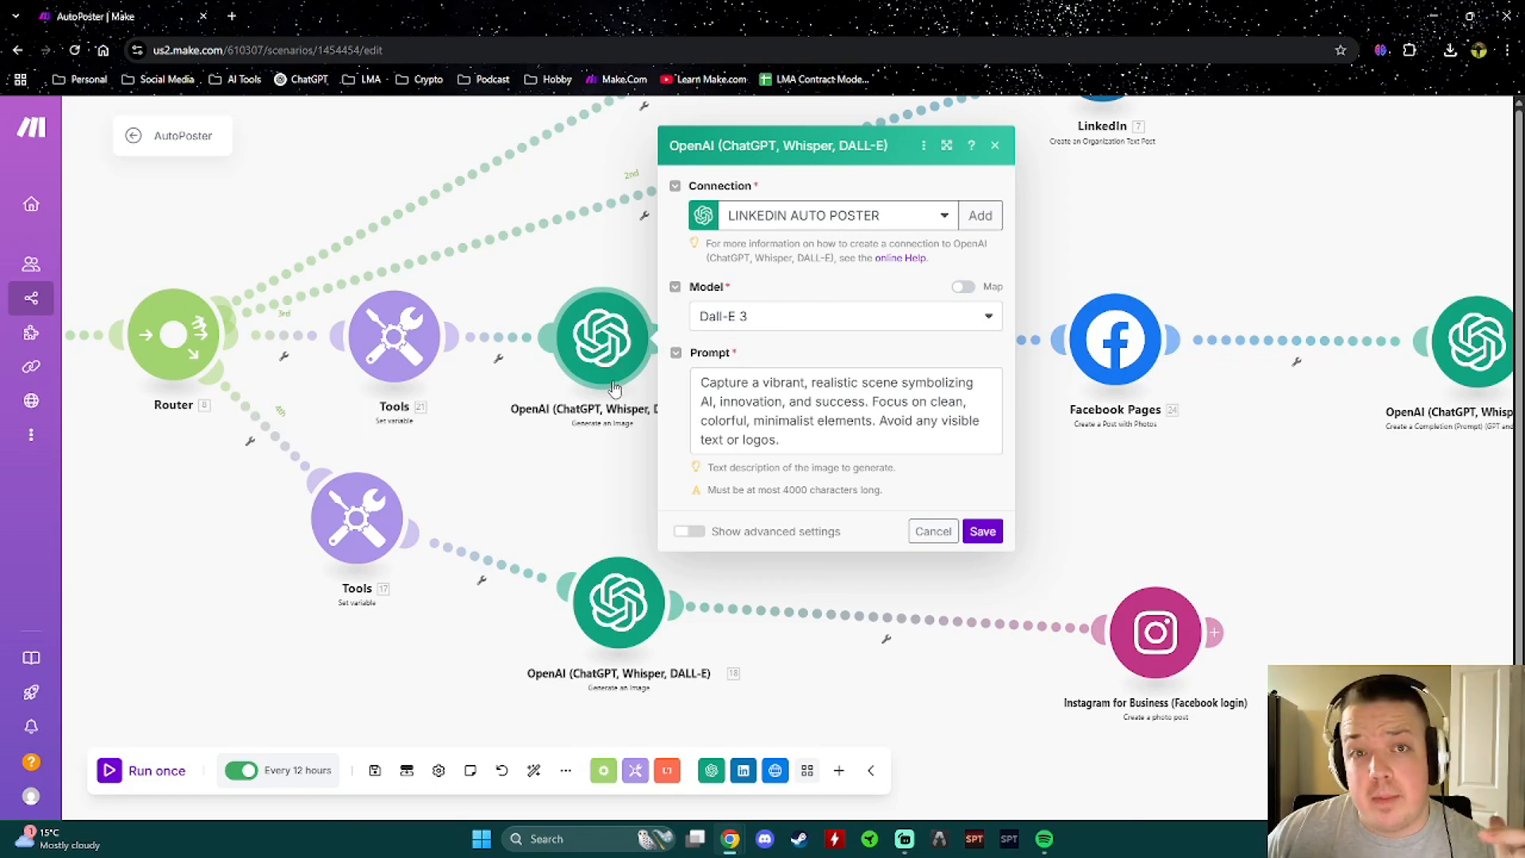
{"action": "left_click", "coordinate": [400, 358]}
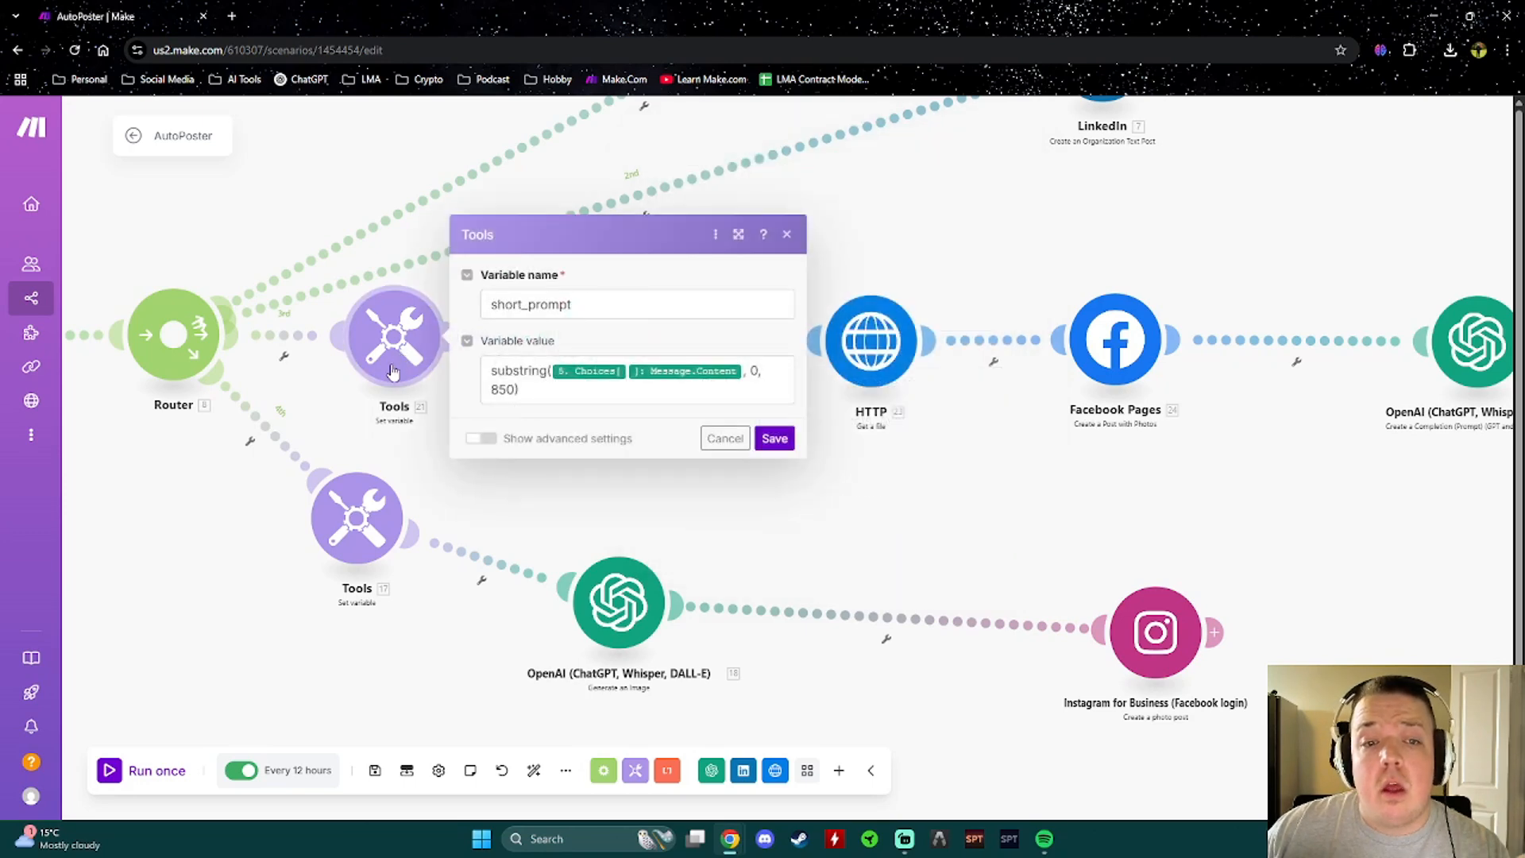
{"action": "left_click", "coordinate": [431, 439]}
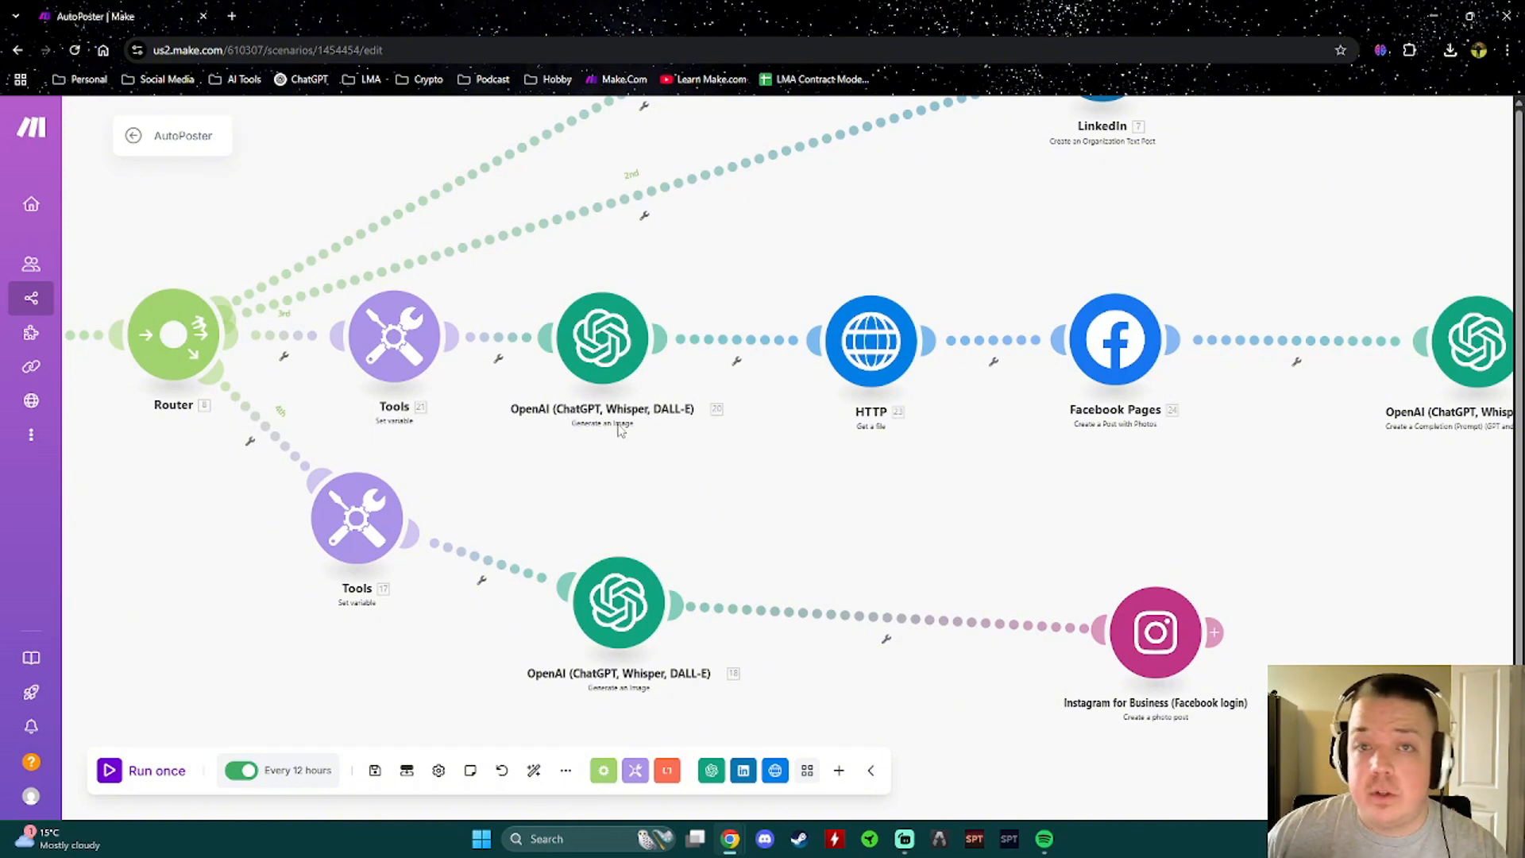
{"action": "left_click", "coordinate": [622, 347]}
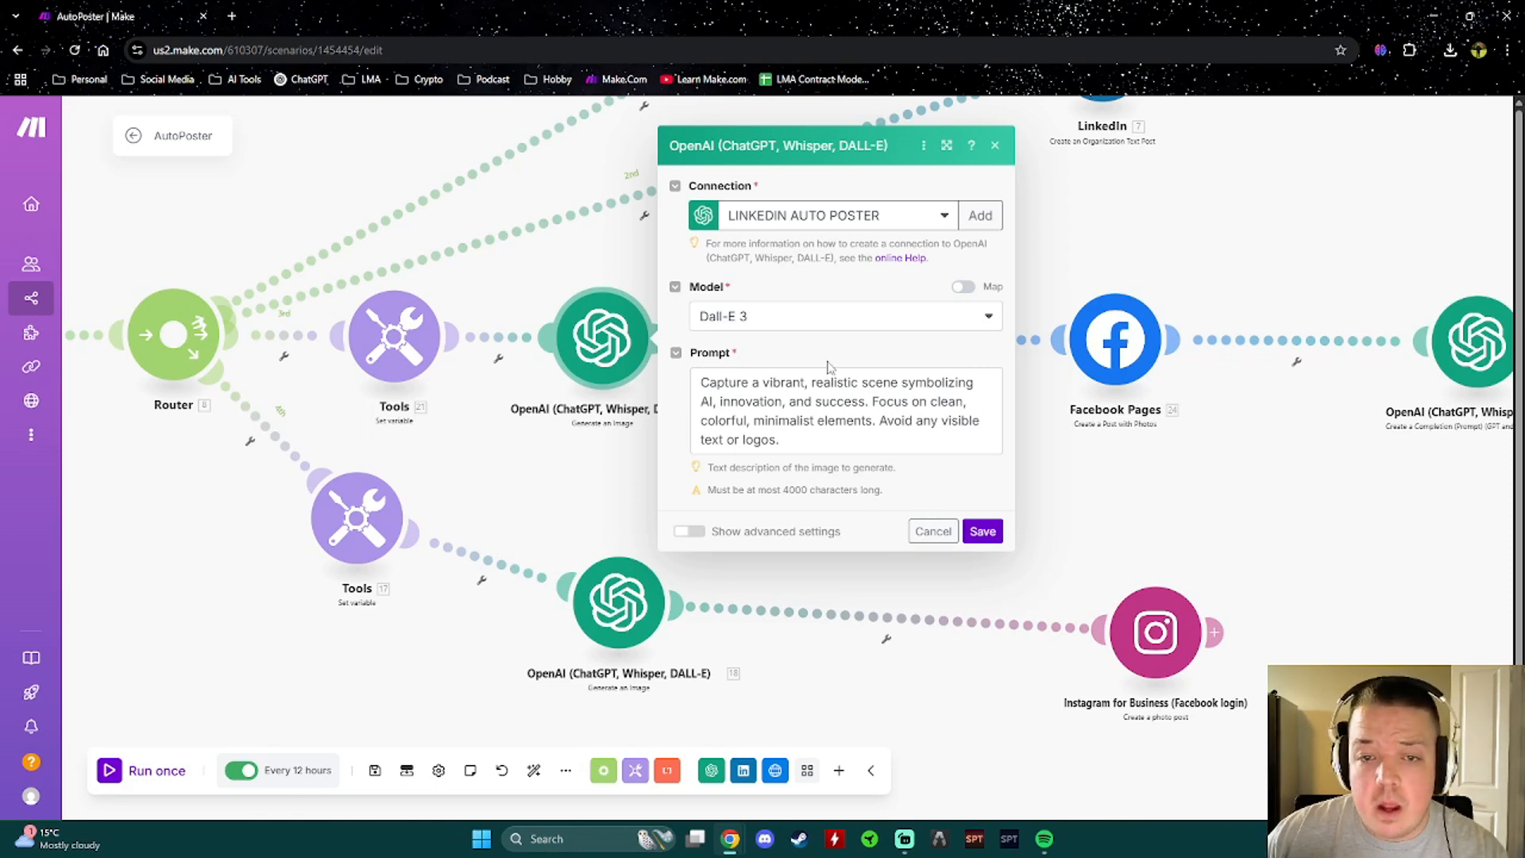
{"action": "left_click", "coordinate": [984, 532]}
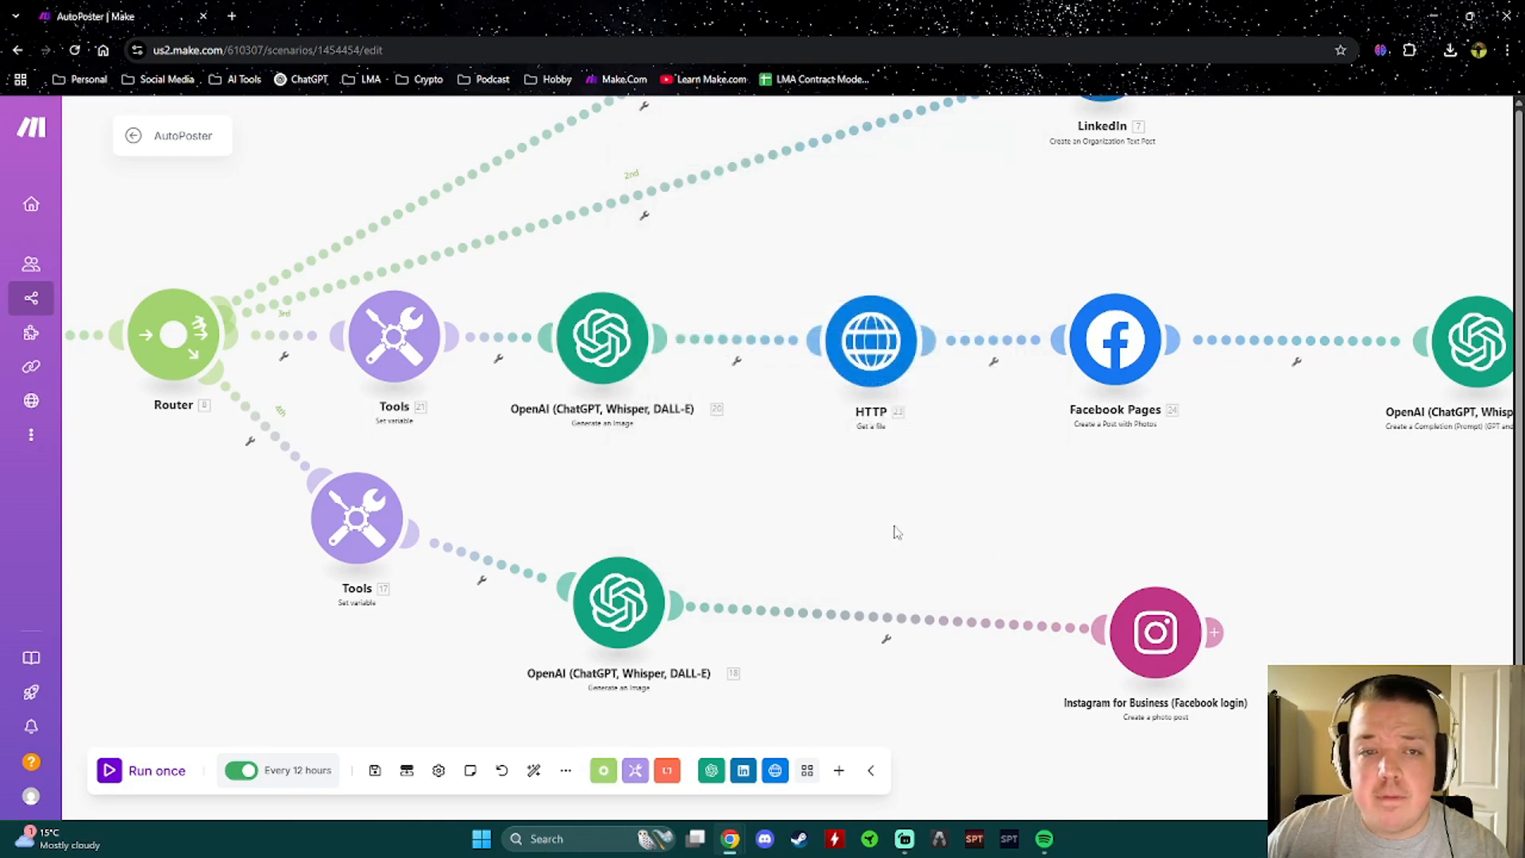
Inspect the URL mapping and available items of the HTTP Get a file module, cancel, and check its module actions
{"action": "left_click", "coordinate": [877, 363]}
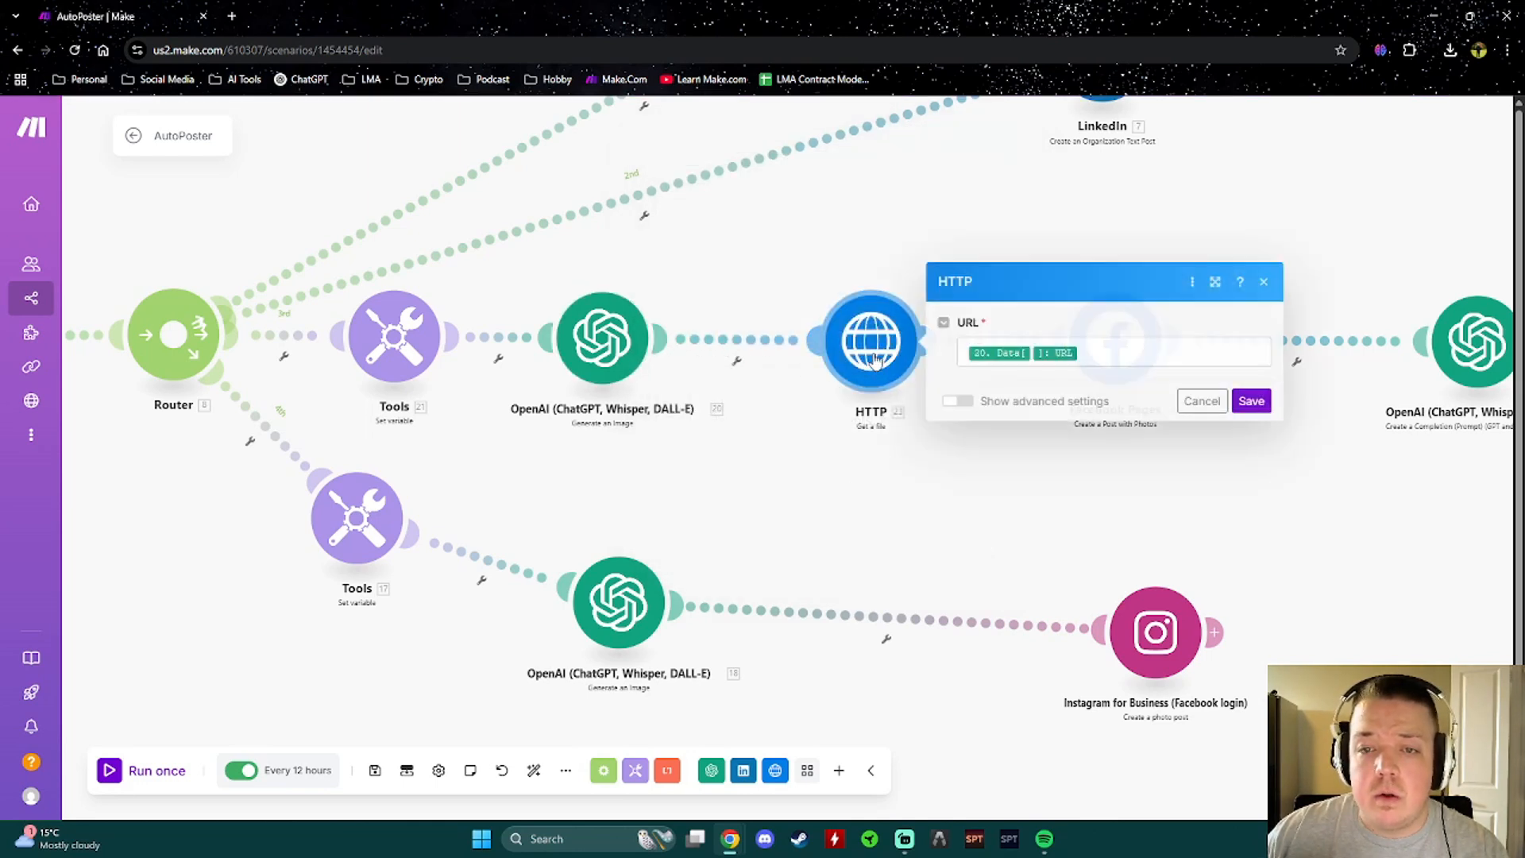
{"action": "left_click", "coordinate": [1103, 355]}
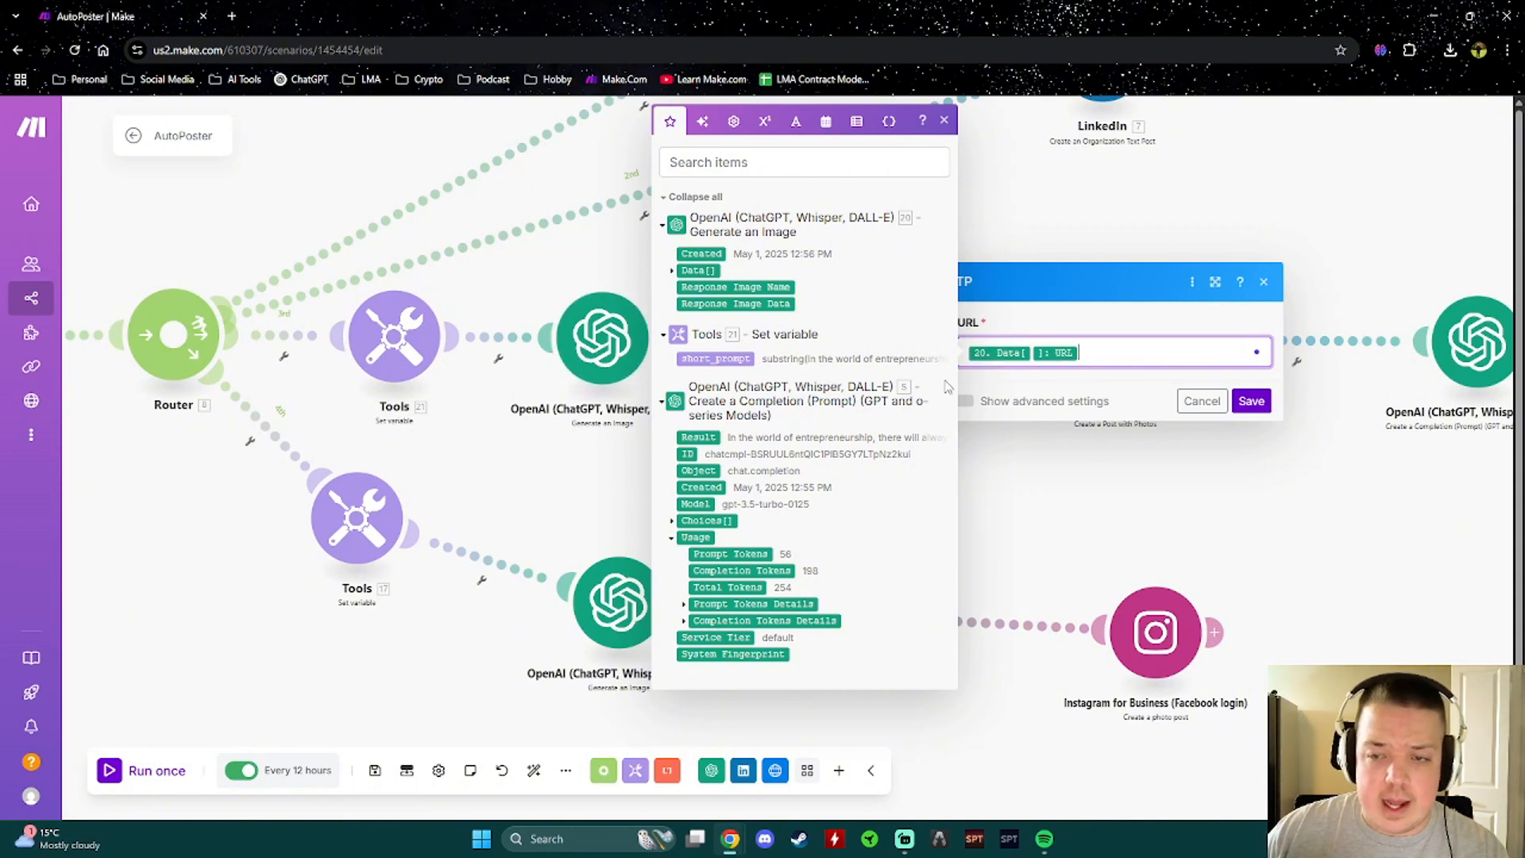
{"action": "left_click", "coordinate": [1201, 401]}
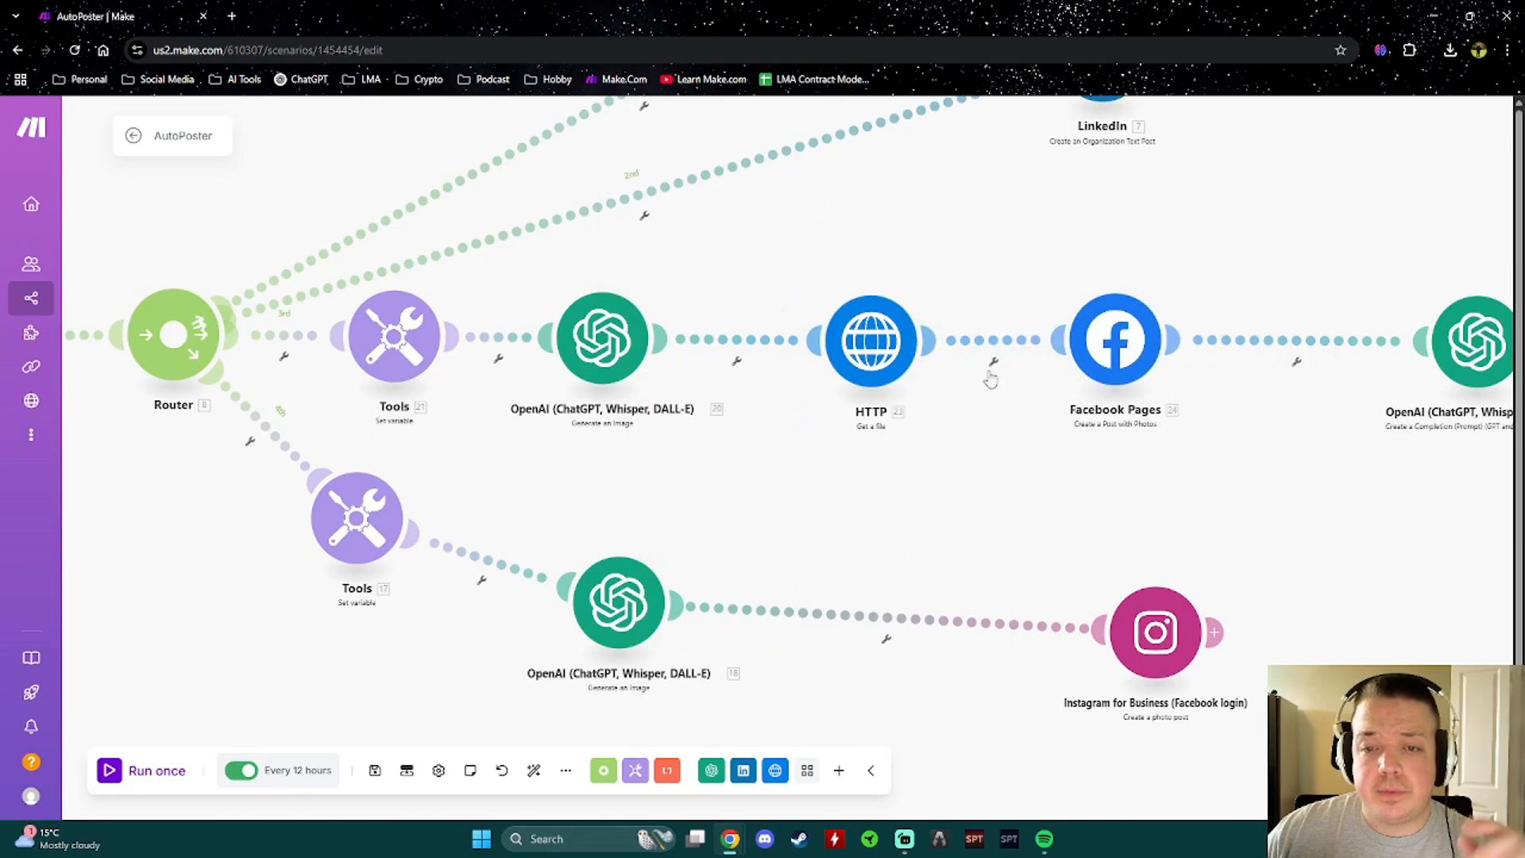
{"action": "right_click", "coordinate": [873, 355]}
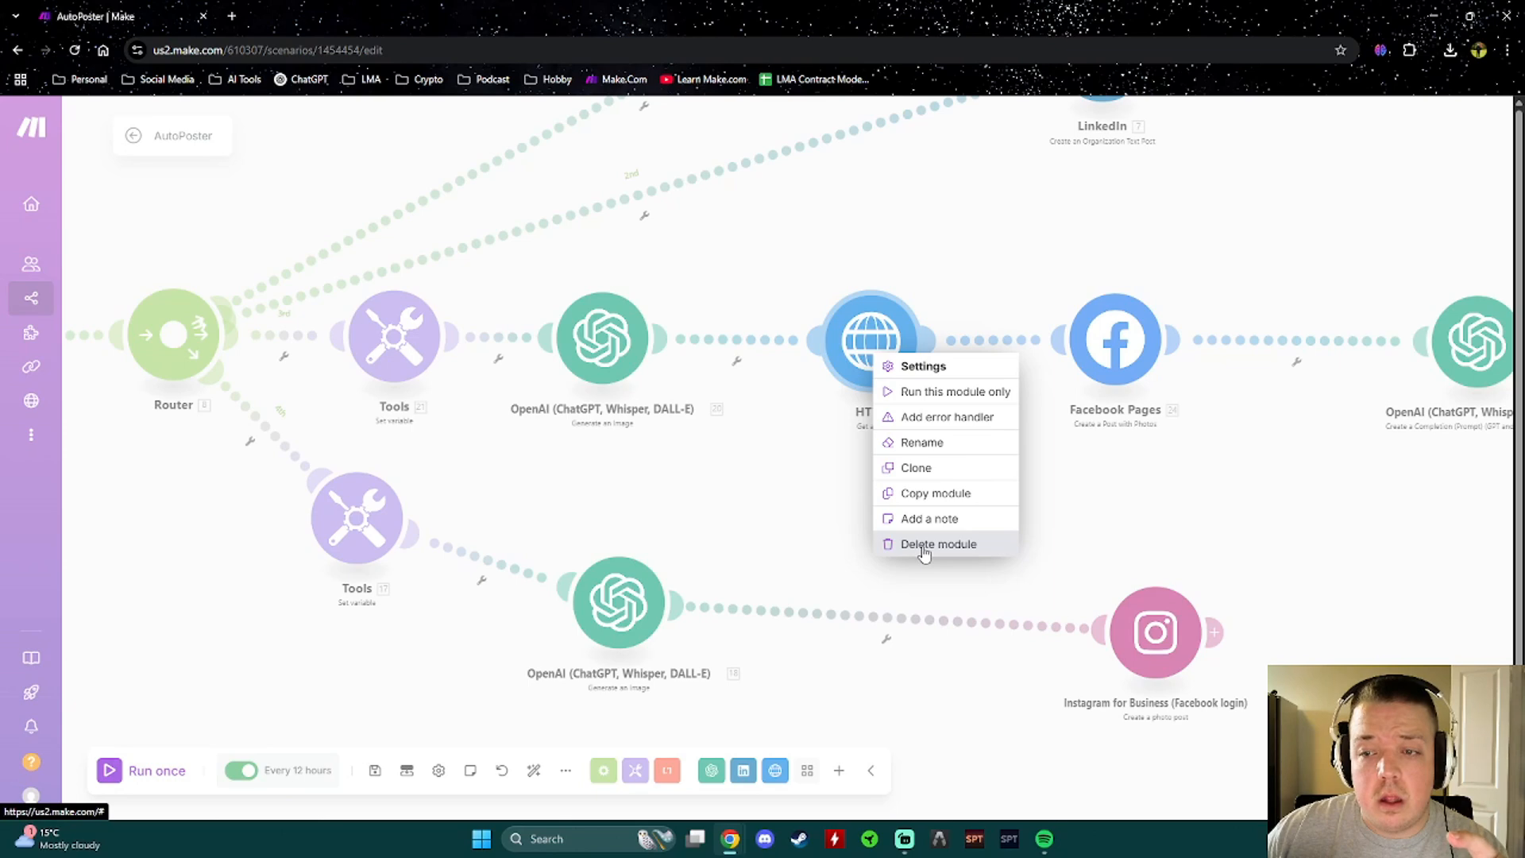
{"action": "left_click", "coordinate": [1115, 356]}
Set the Facebook Pages photo's file source to the OpenAI Generate an Image output instead of HTTP
{"action": "left_click", "coordinate": [1113, 359]}
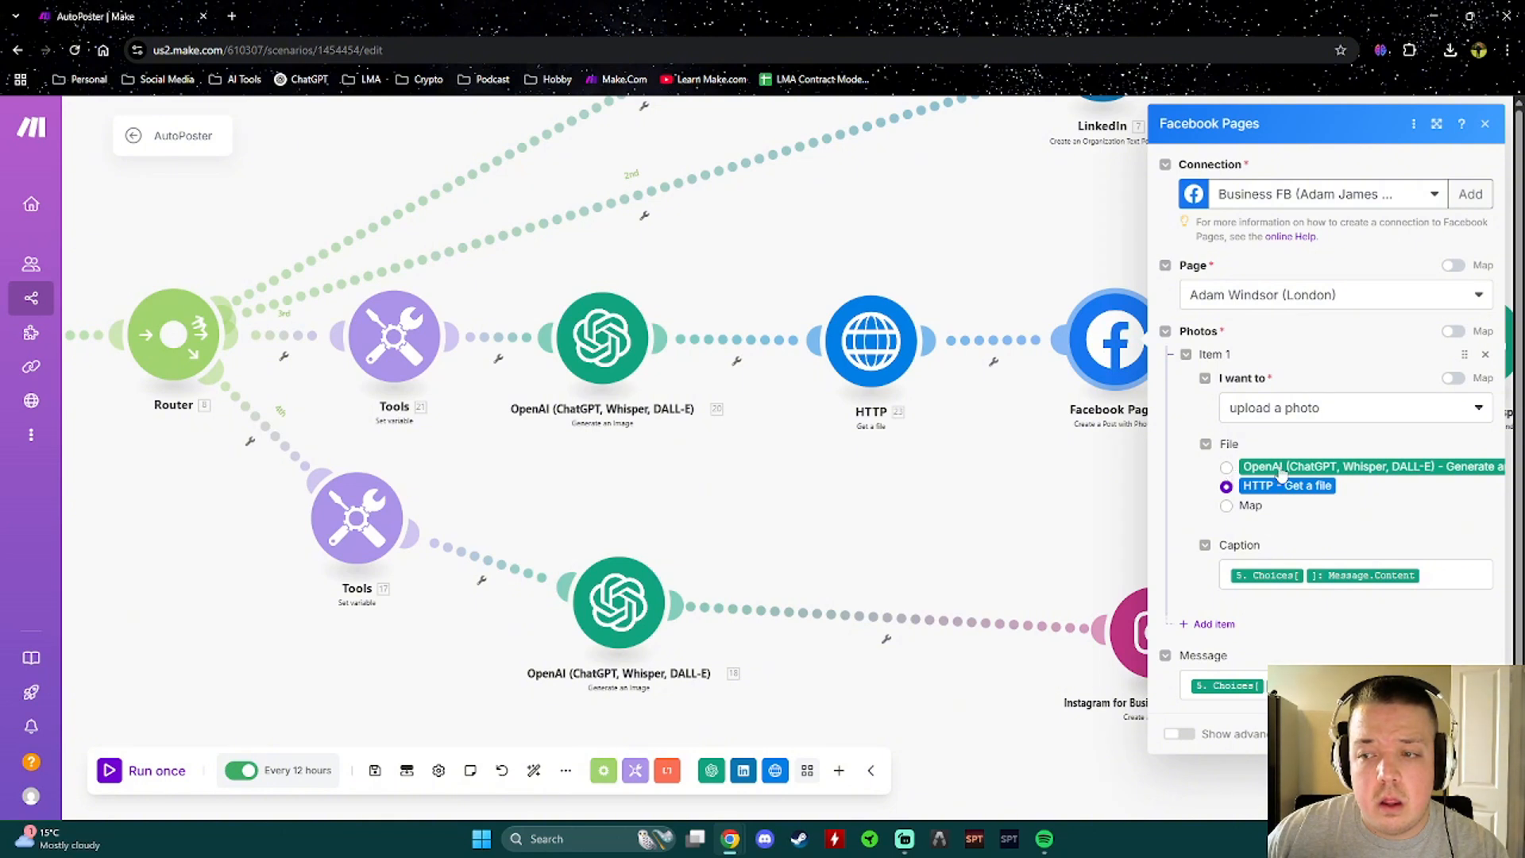
{"action": "left_click", "coordinate": [1227, 468]}
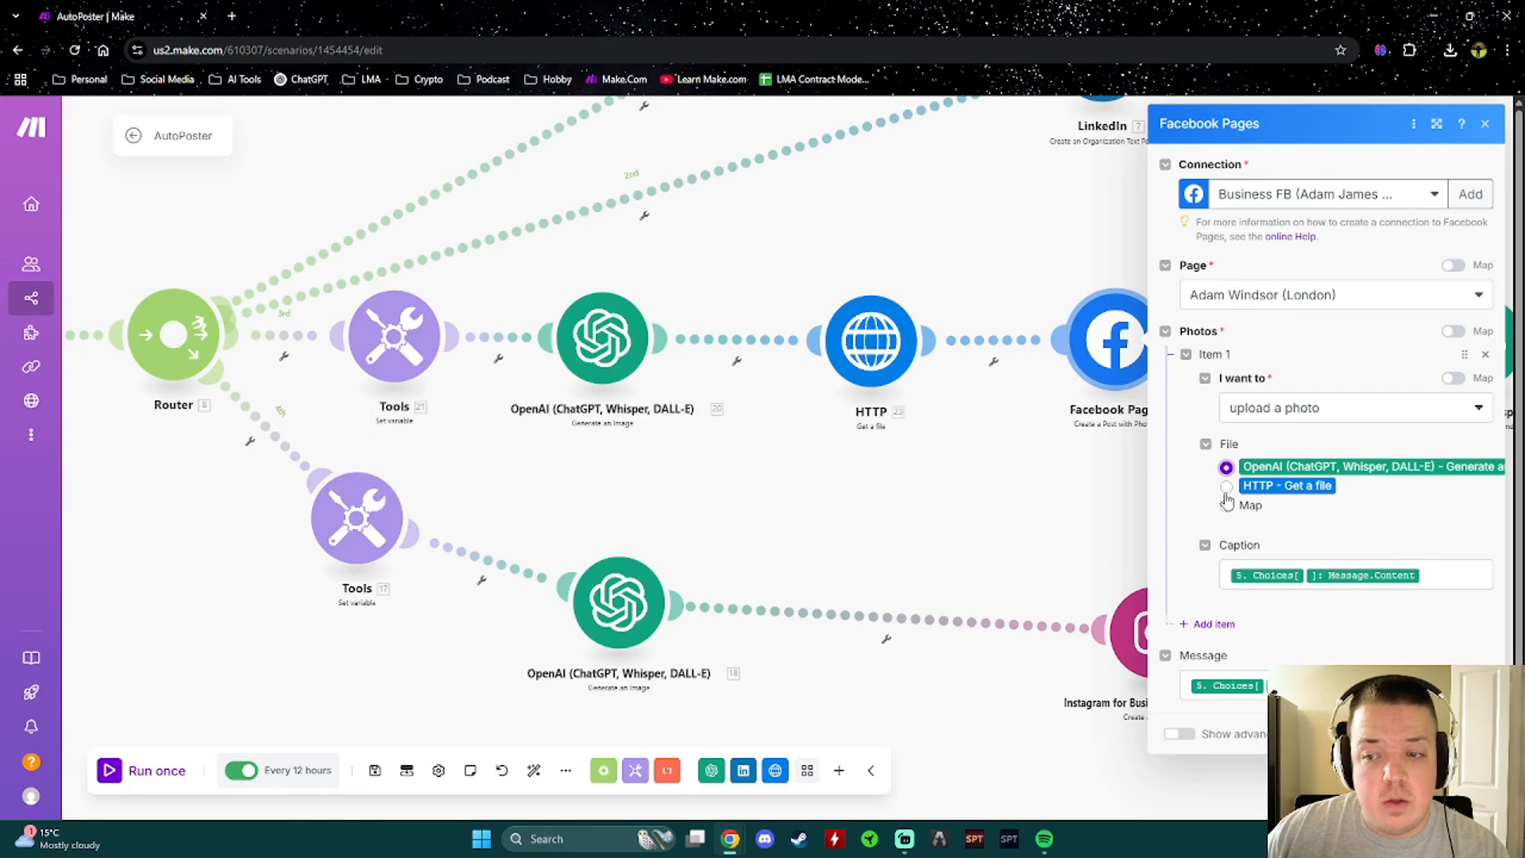
{"action": "left_click", "coordinate": [838, 413]}
Delete the HTTP Get a file module between the OpenAI image module and Facebook Pages
{"action": "right_click", "coordinate": [876, 364]}
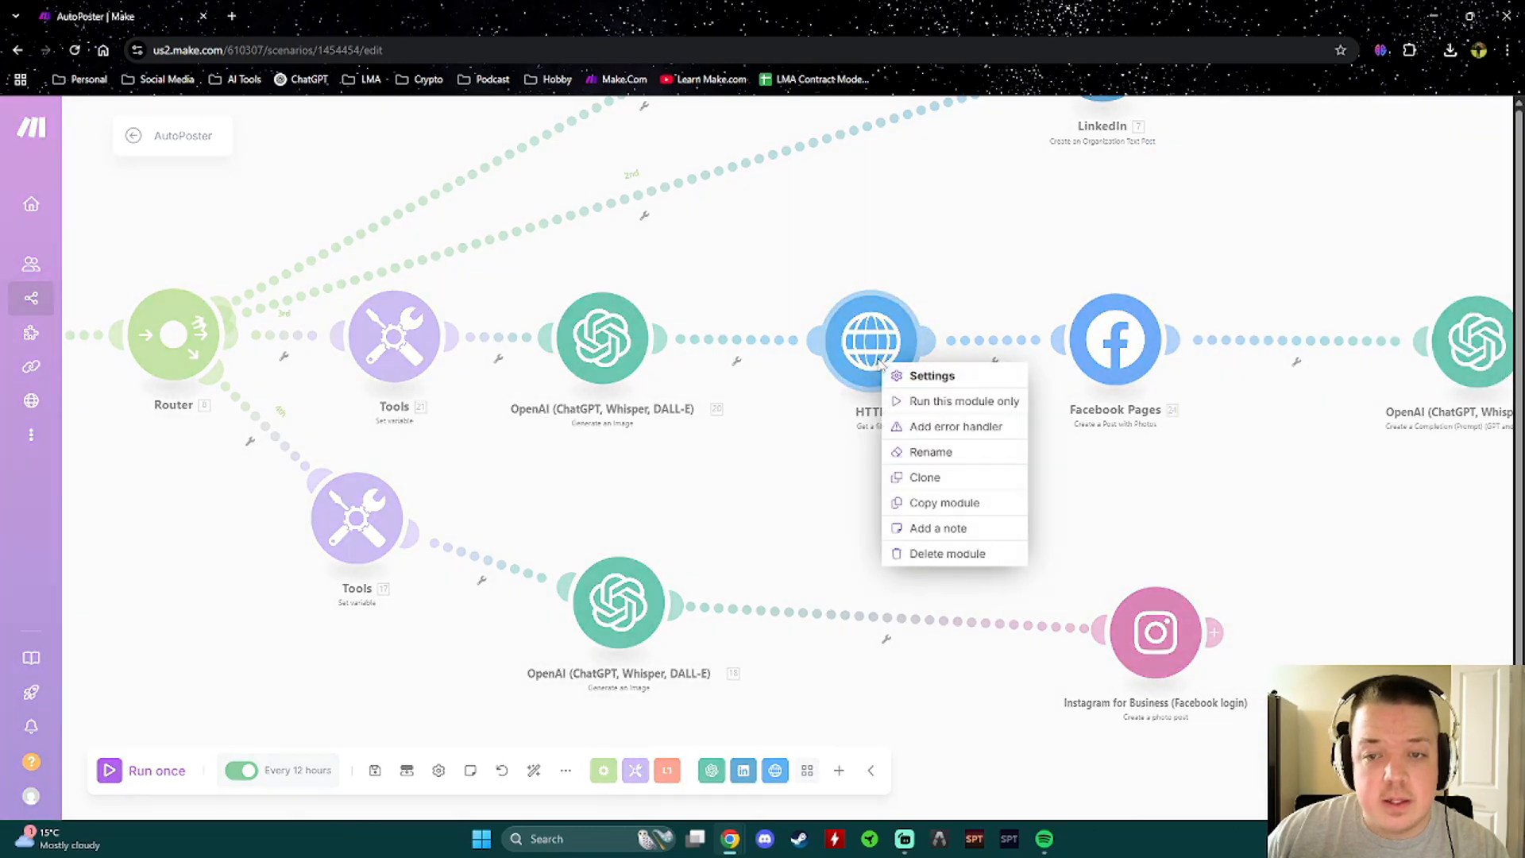
{"action": "left_click", "coordinate": [953, 562]}
{"action": "scroll", "coordinate": [869, 429], "scroll_direction": "down", "scroll_amount": 5}
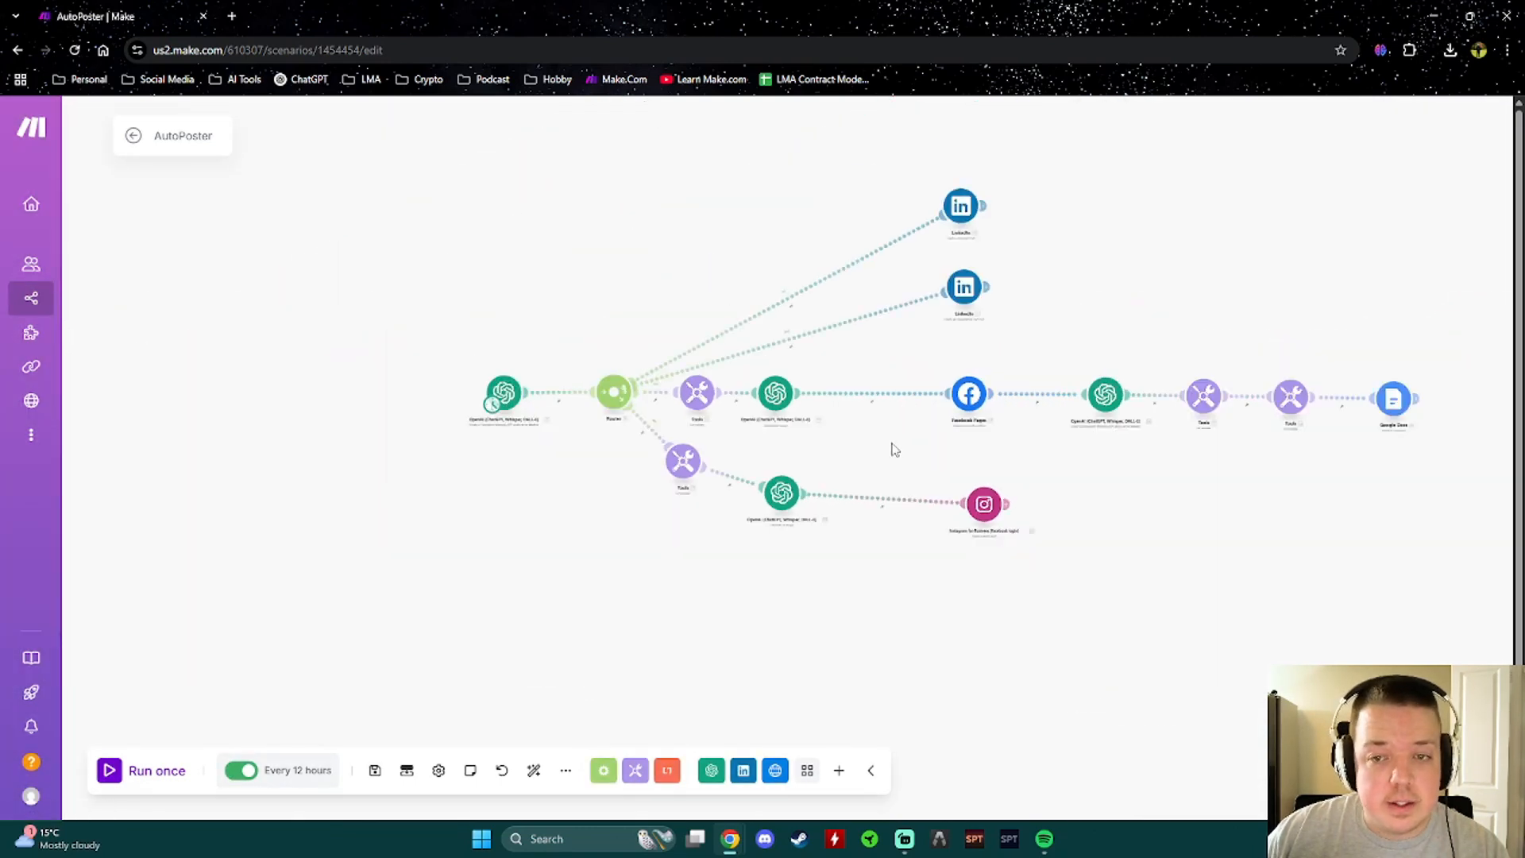
Run the scenario once to test the Facebook Pages route without the HTTP module, and stop the run
{"action": "left_click", "coordinate": [160, 774]}
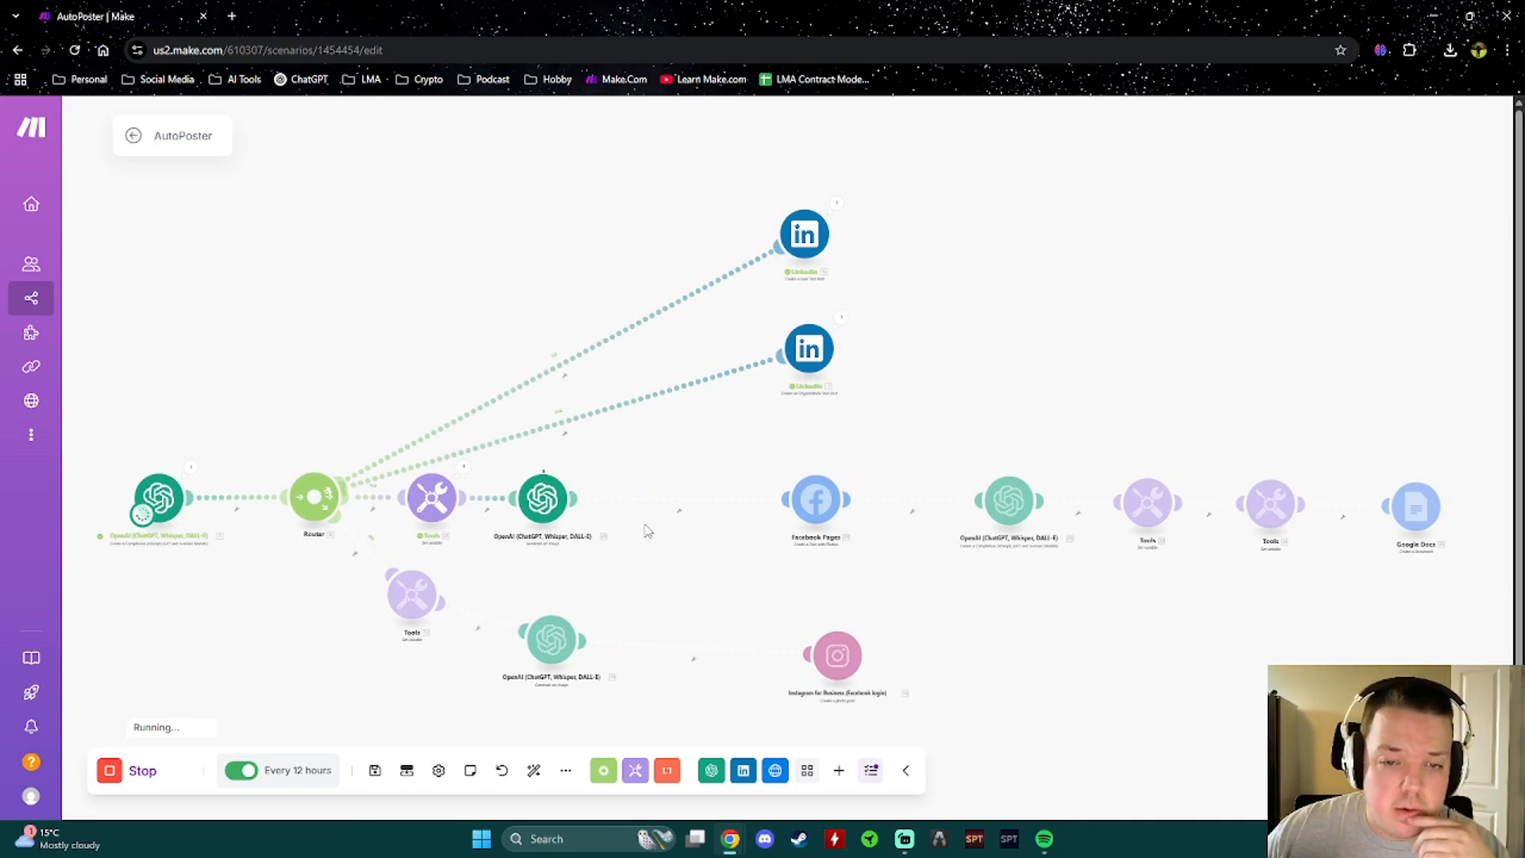
{"action": "scroll", "coordinate": [648, 528], "scroll_direction": "up", "scroll_amount": 3}
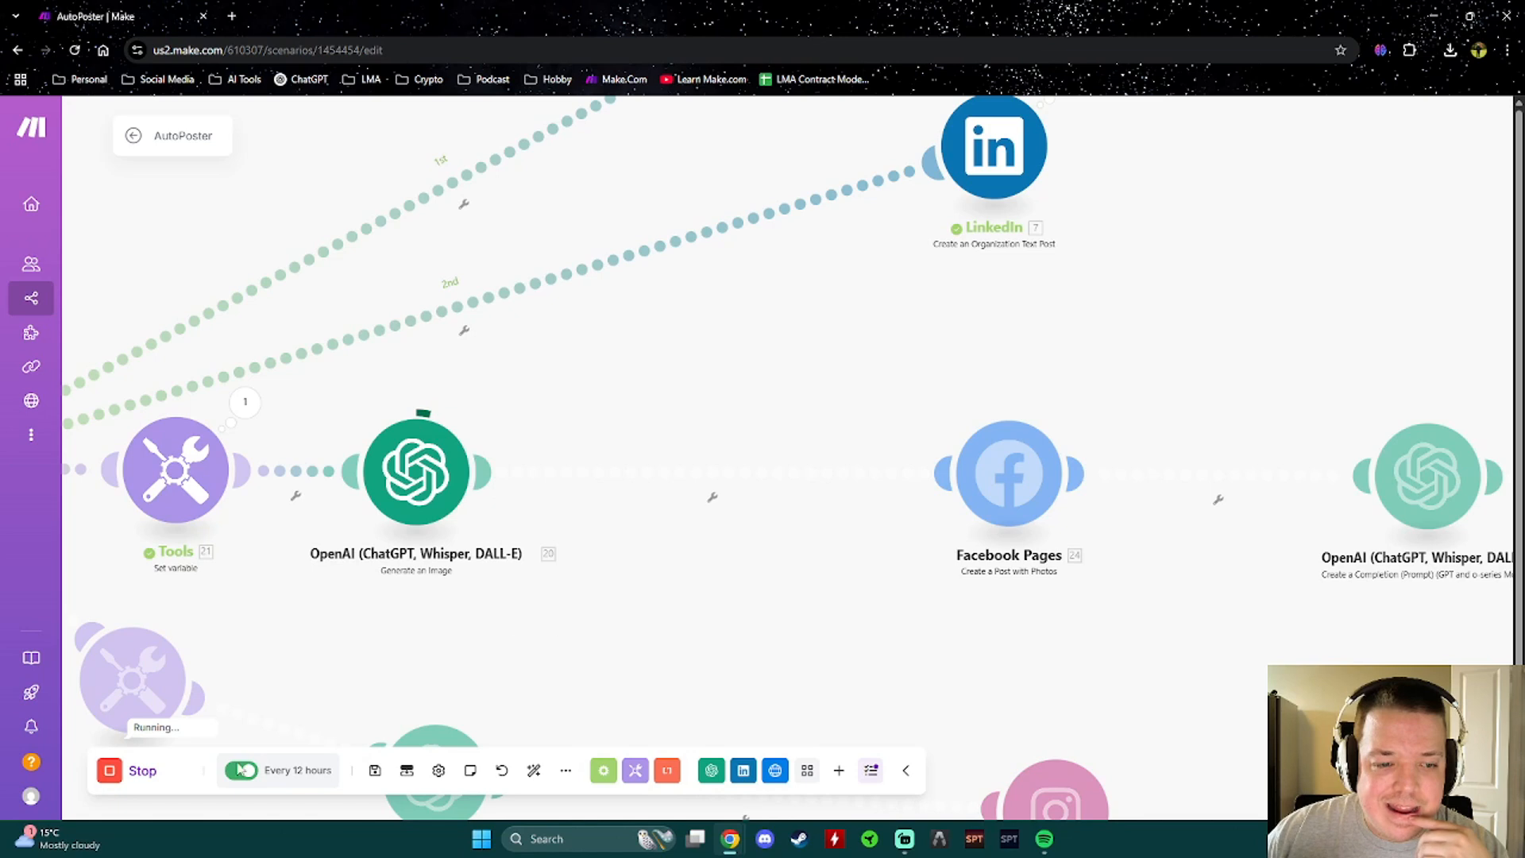
{"action": "left_click", "coordinate": [143, 777]}
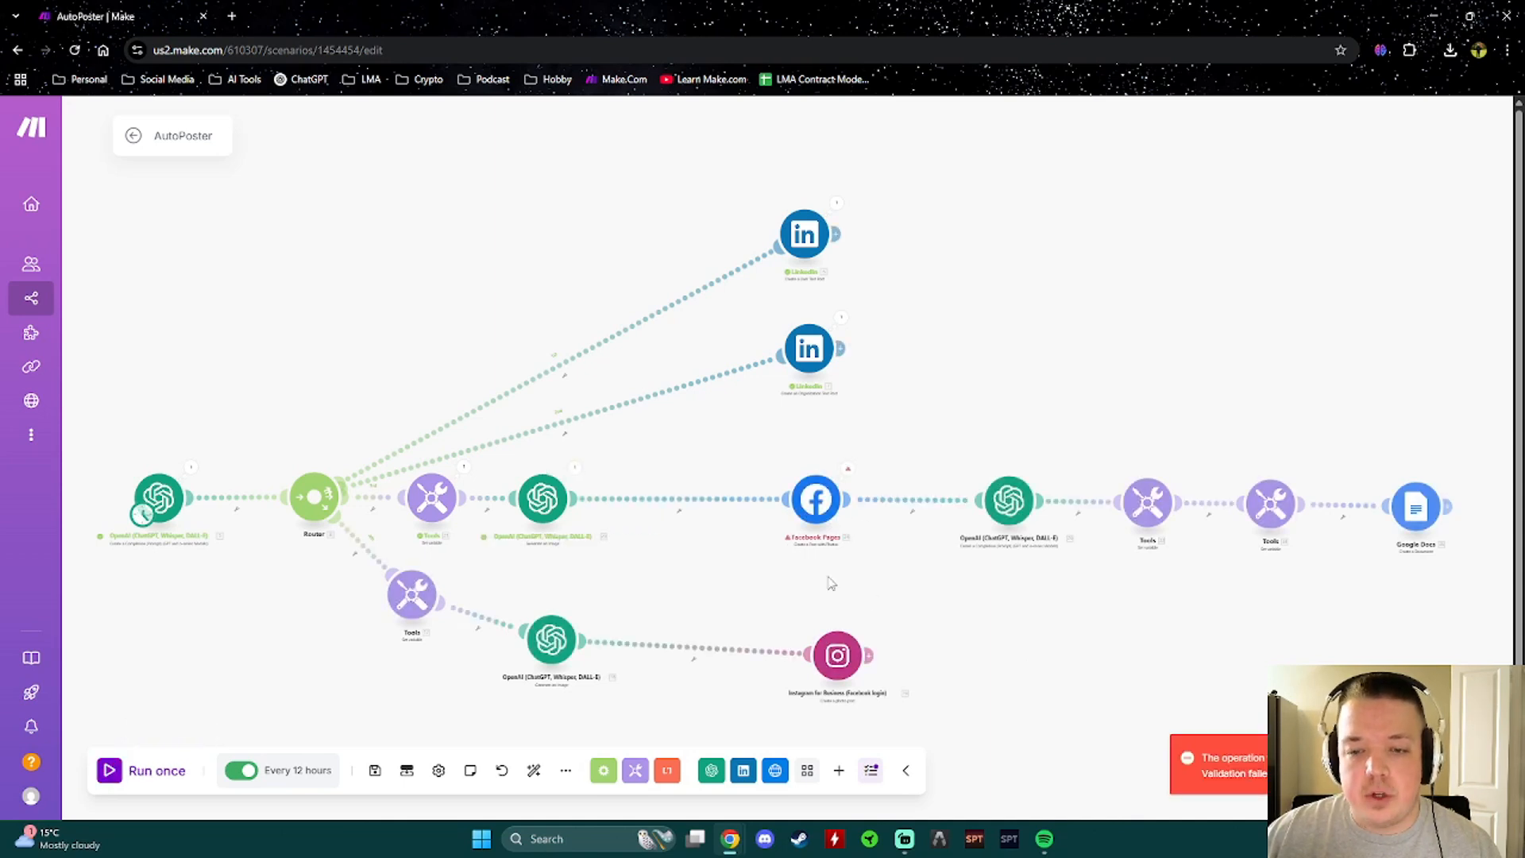
Add an HTTP Get a file module between the OpenAI Generate an Image module and Facebook Pages
{"action": "scroll", "coordinate": [722, 572], "scroll_direction": "up", "scroll_amount": 2}
{"action": "key", "text": "ctrl+a"}
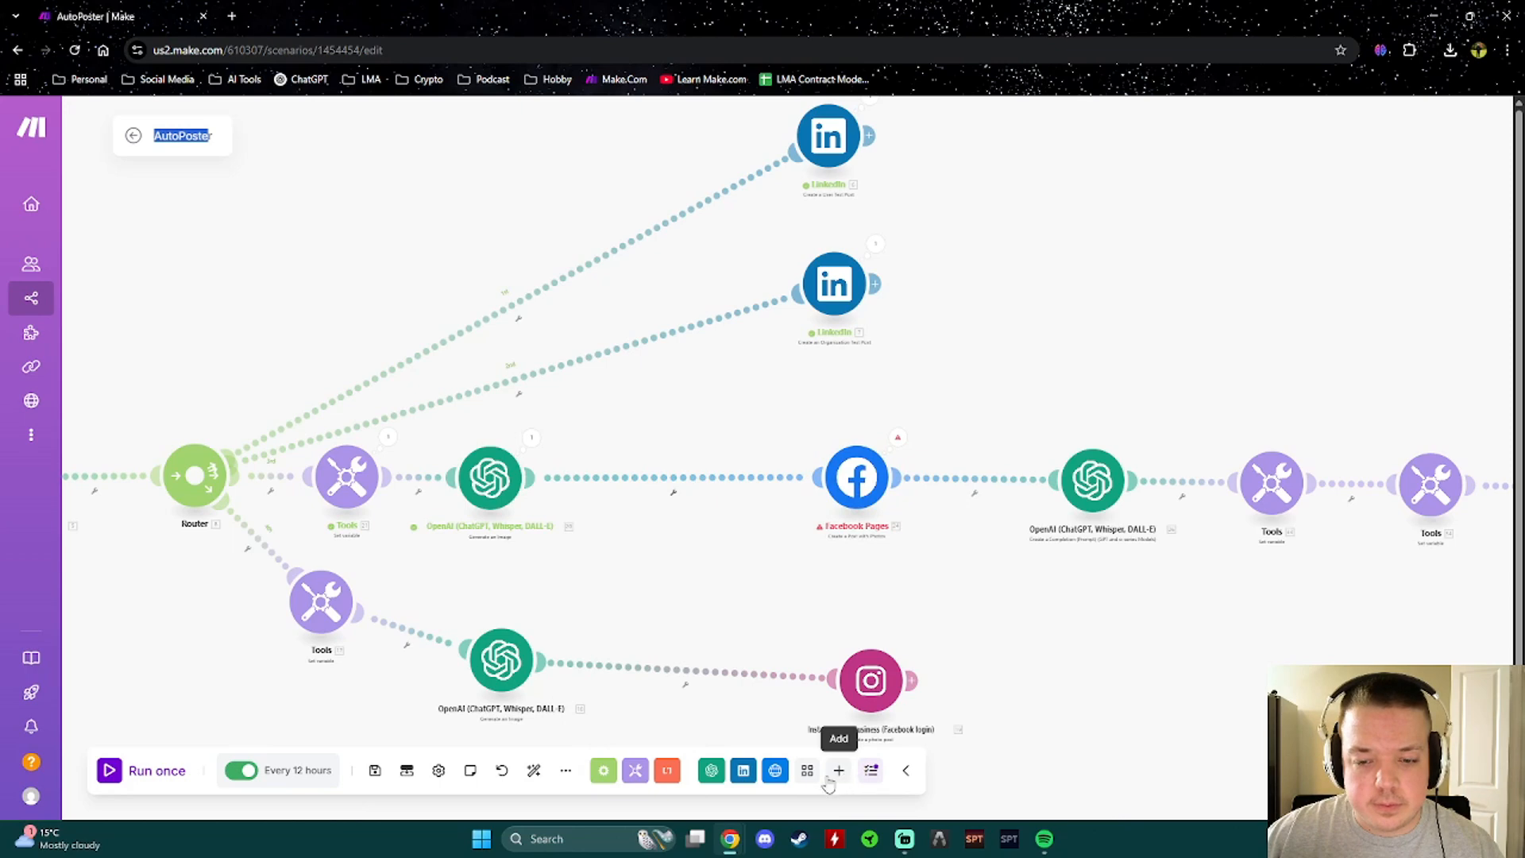
{"action": "left_click", "coordinate": [775, 770]}
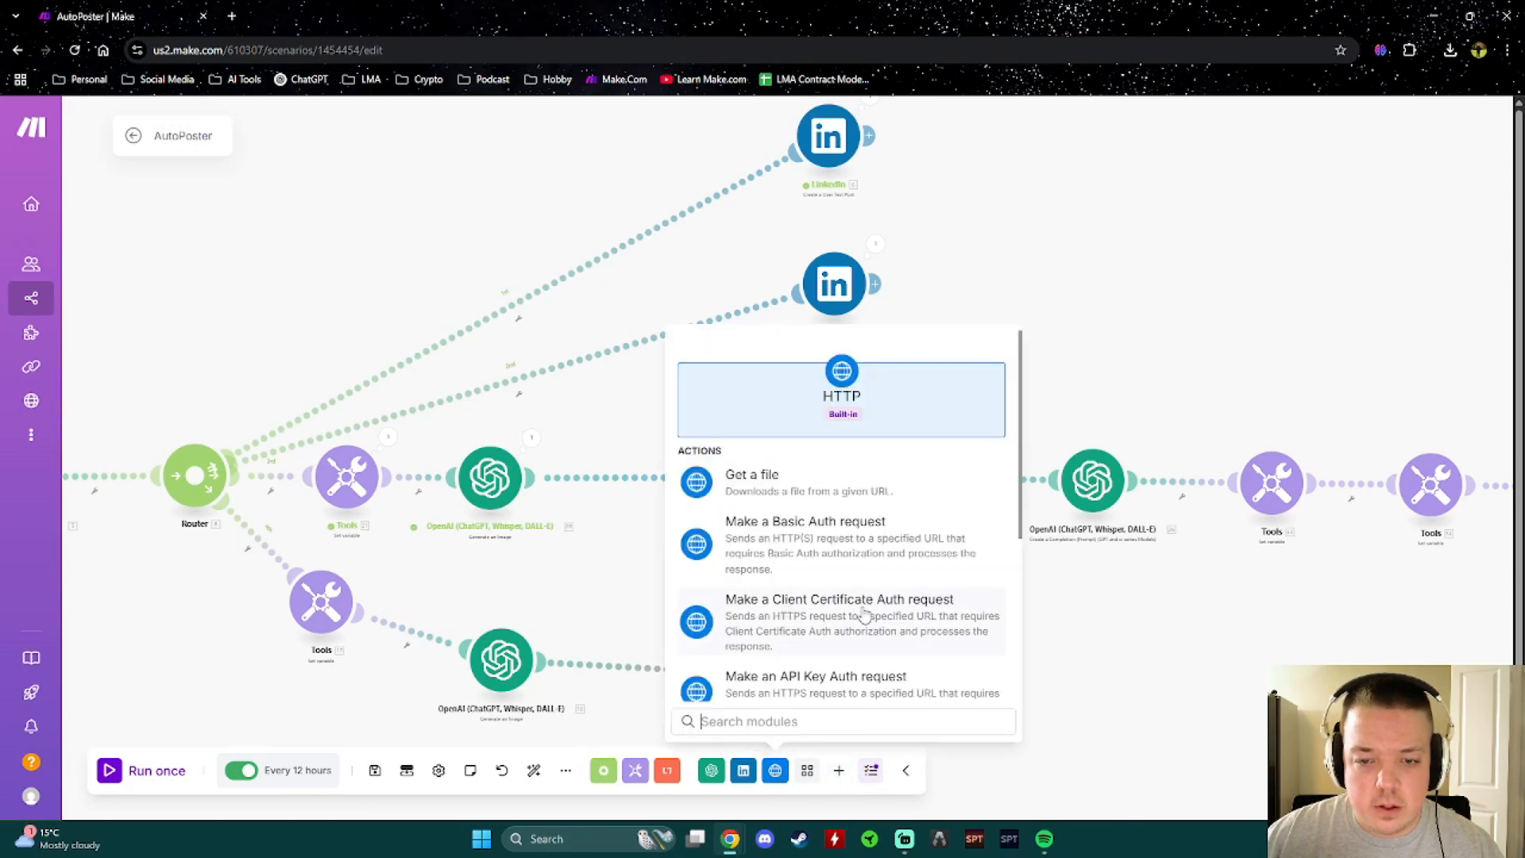
{"action": "scroll", "coordinate": [870, 613], "scroll_direction": "down", "scroll_amount": 3}
{"action": "scroll", "coordinate": [870, 613], "scroll_direction": "up", "scroll_amount": 3}
{"action": "scroll", "coordinate": [870, 613], "scroll_direction": "down", "scroll_amount": 4}
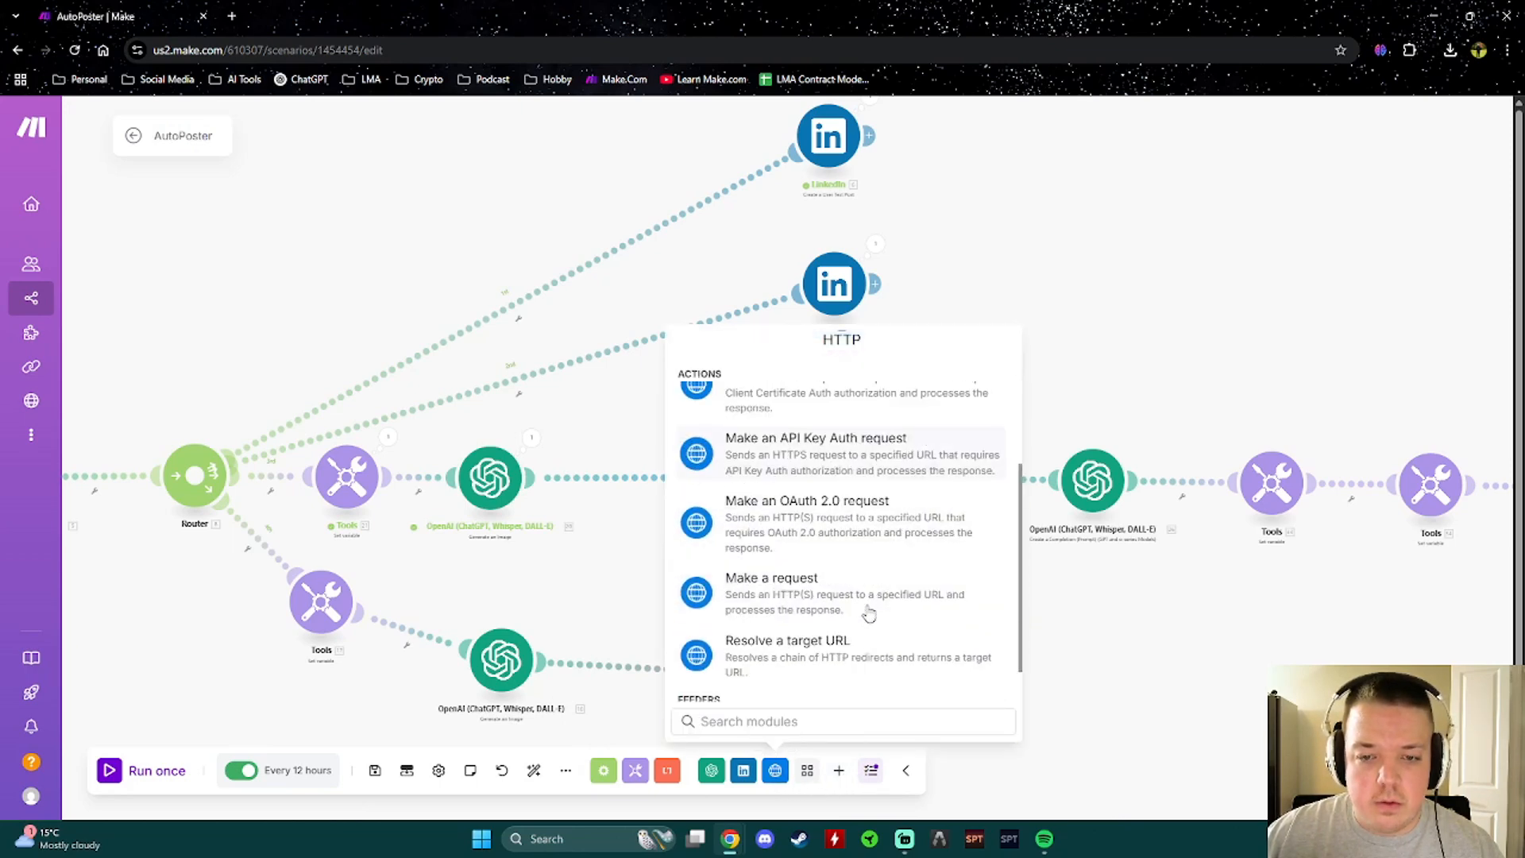
{"action": "scroll", "coordinate": [870, 613], "scroll_direction": "up", "scroll_amount": 4}
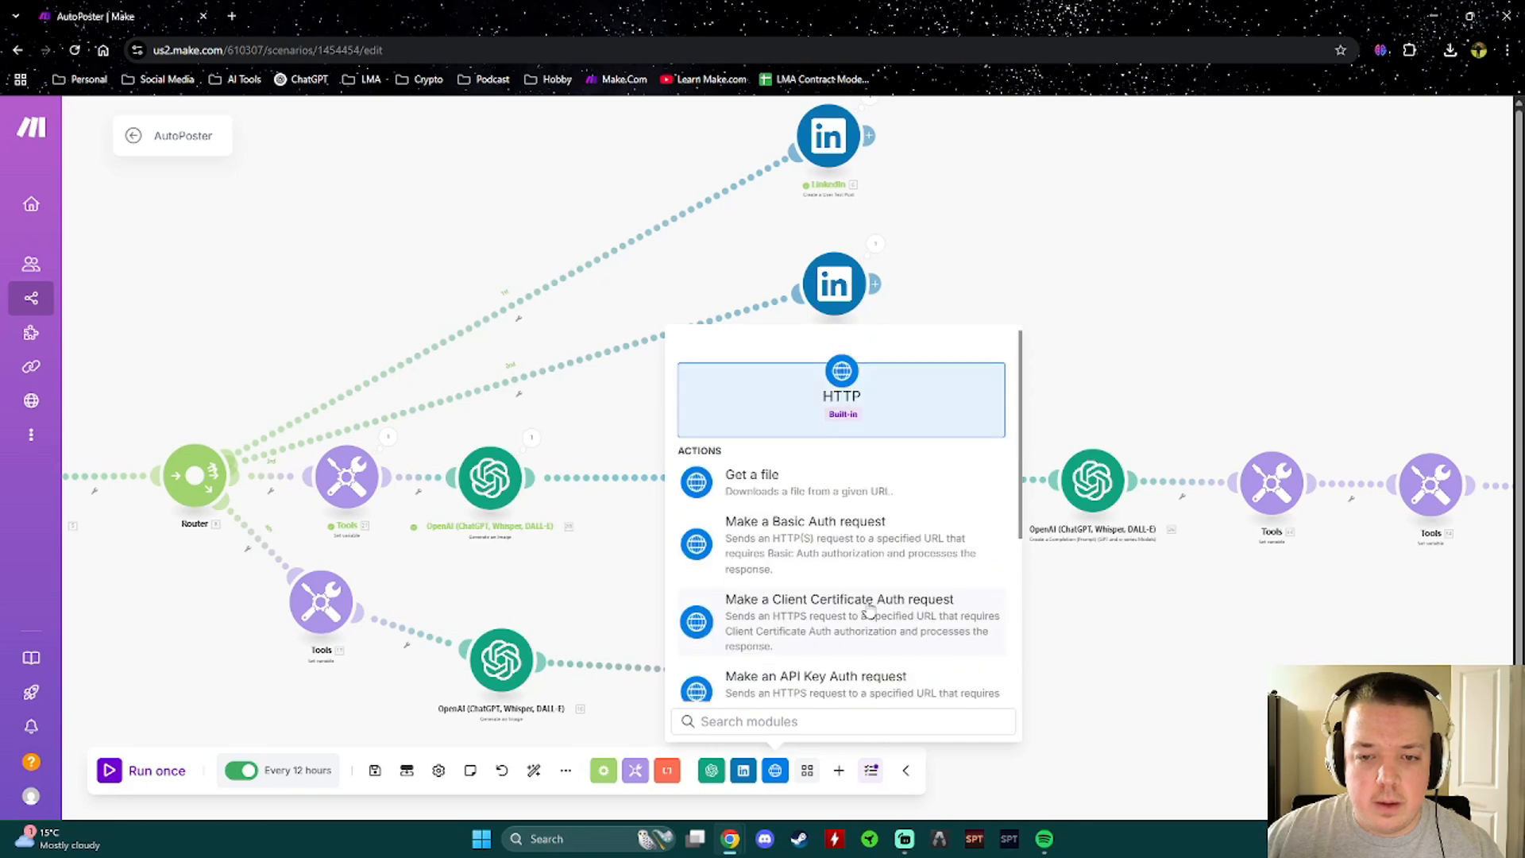
{"action": "left_click", "coordinate": [789, 479]}
{"action": "left_click_drag", "start_coordinate": [789, 478], "coordinate": [684, 491]}
Map the HTTP module's URL to Generate an Image's Data[]: URL with advanced settings shown, save, and run the scenario once
{"action": "left_click", "coordinate": [685, 491]}
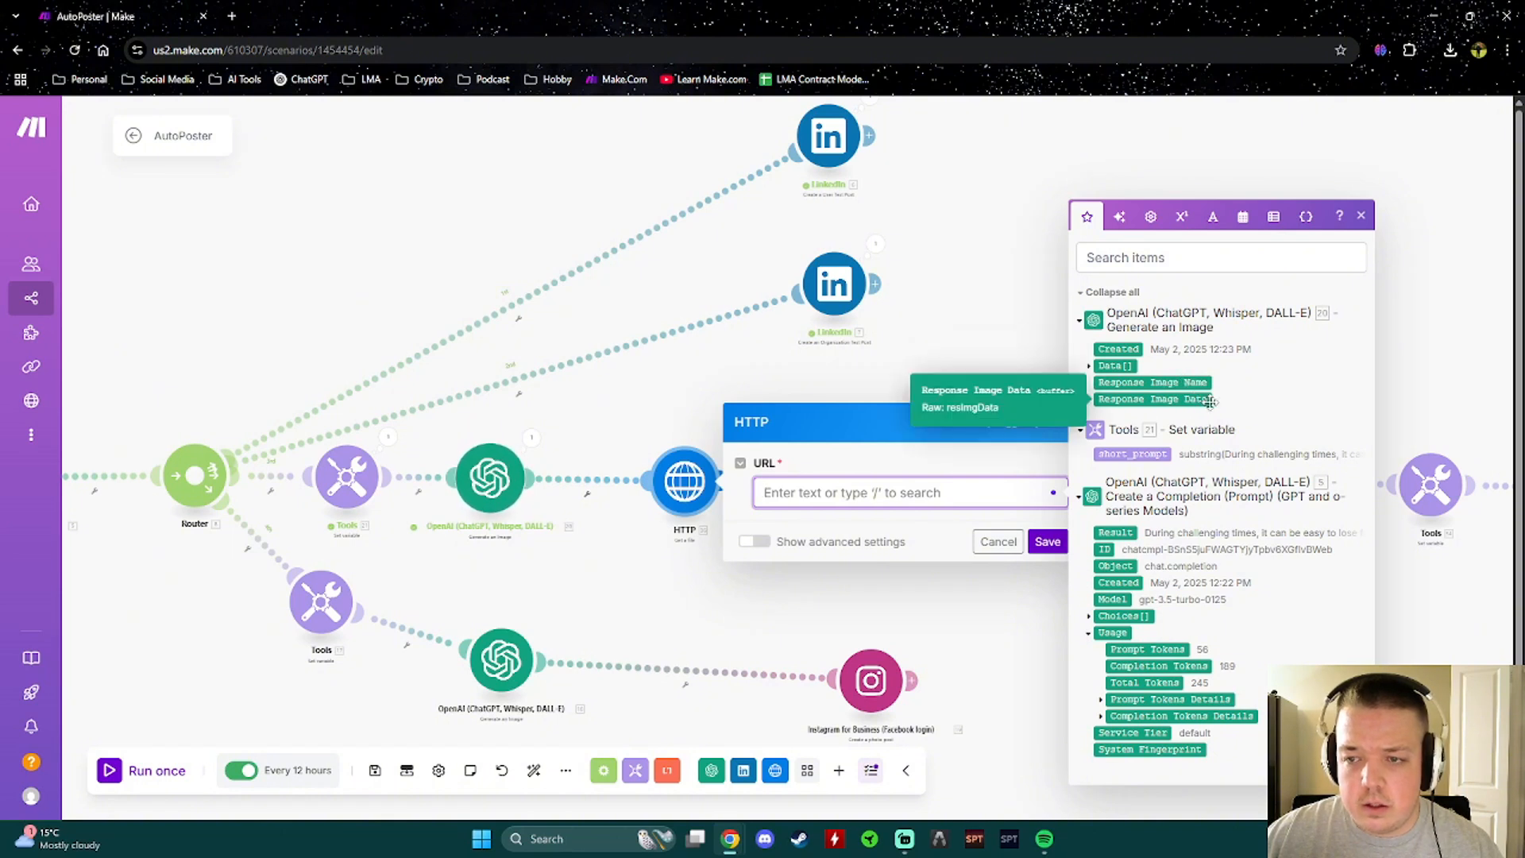
{"action": "left_click", "coordinate": [1119, 365]}
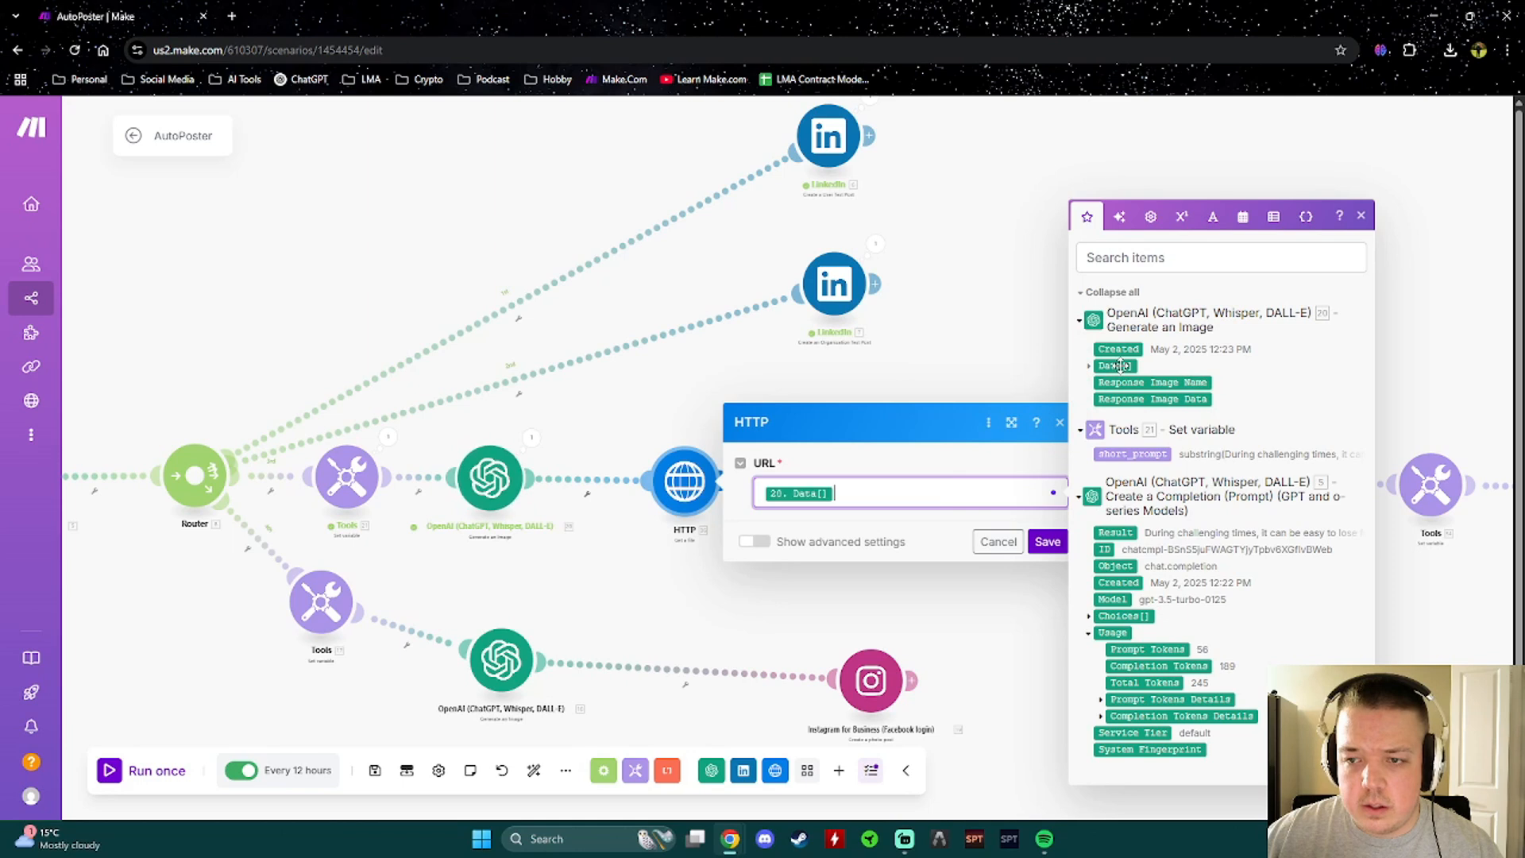
{"action": "left_click", "coordinate": [1089, 365]}
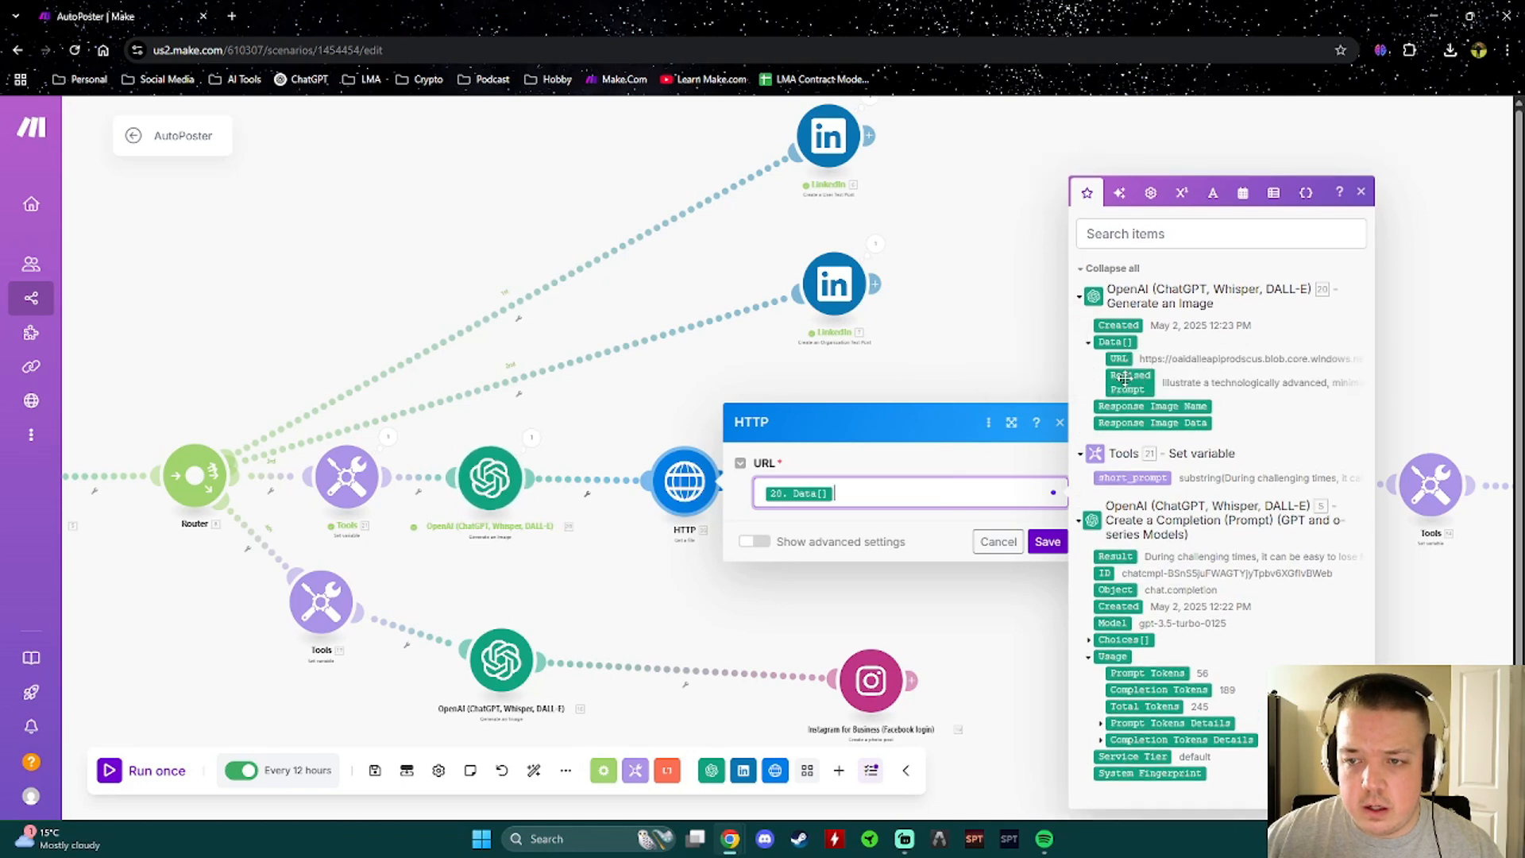
{"action": "left_click", "coordinate": [1119, 358]}
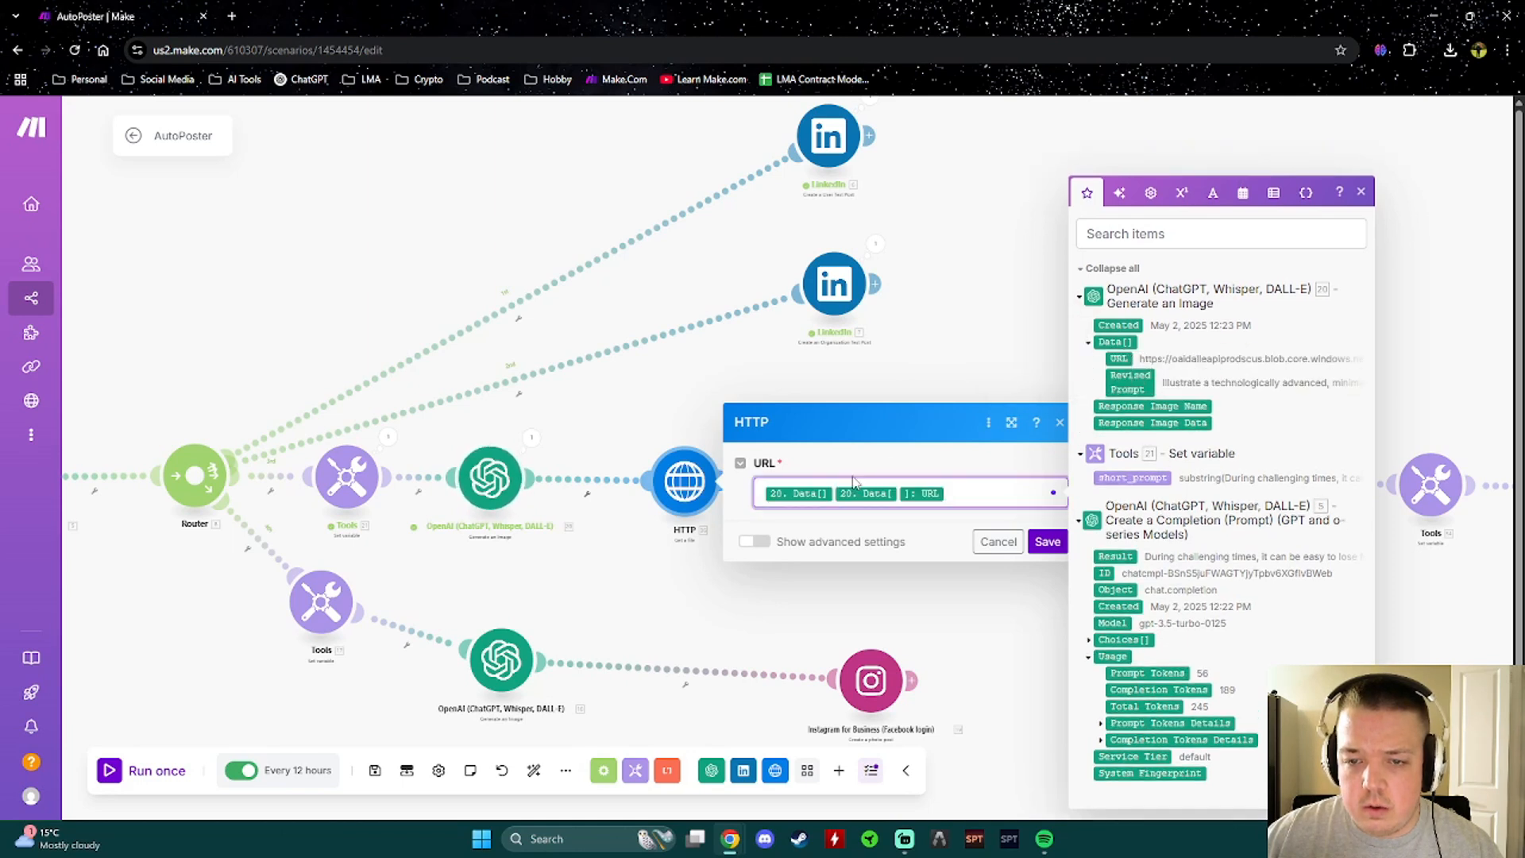
{"action": "left_click", "coordinate": [834, 493]}
{"action": "key", "text": "BackSpace"}
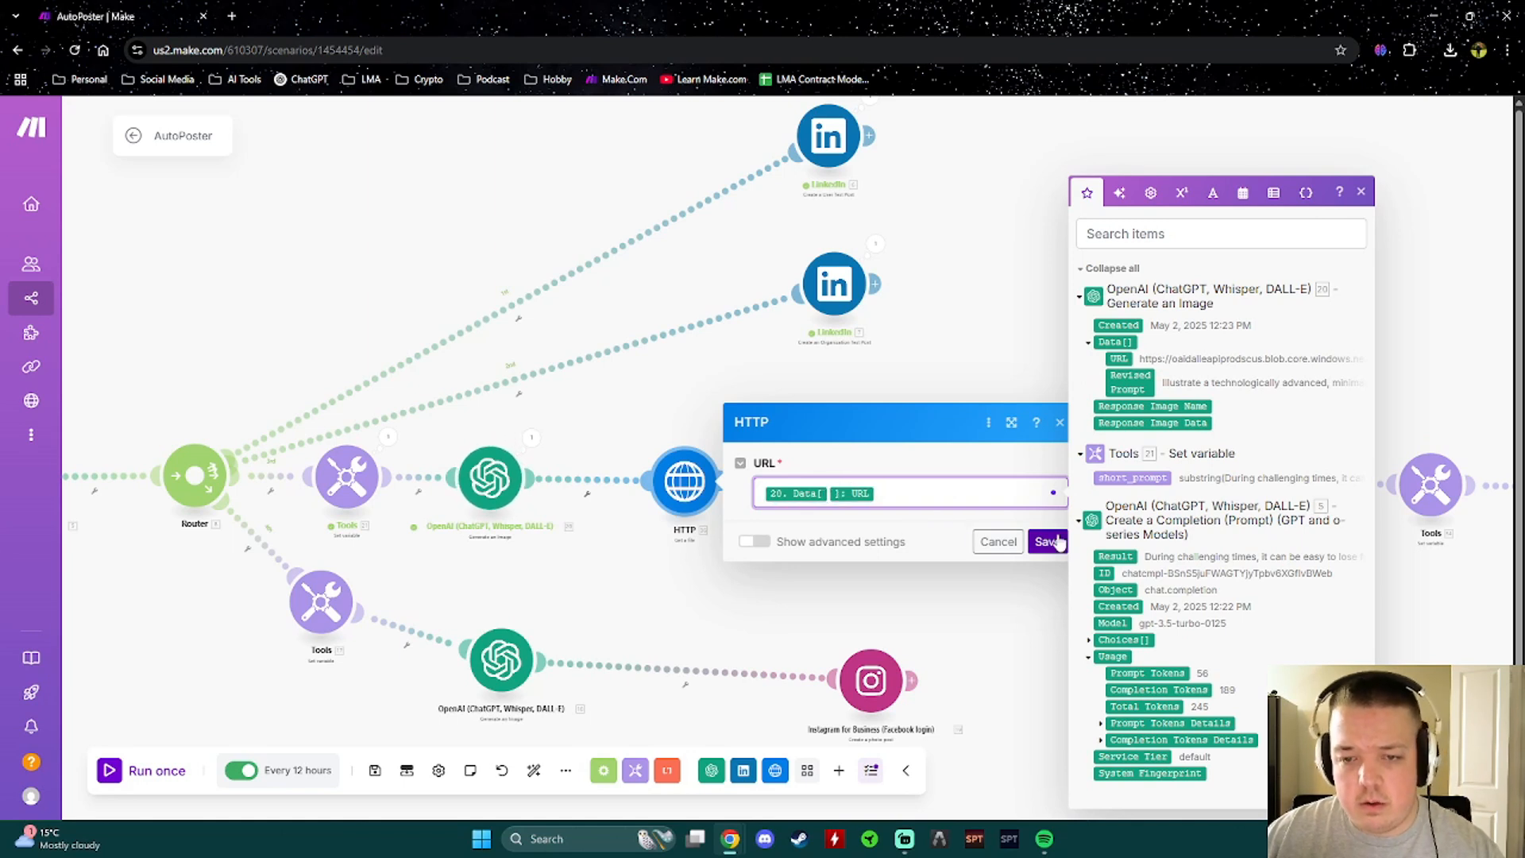
{"action": "left_click", "coordinate": [754, 542]}
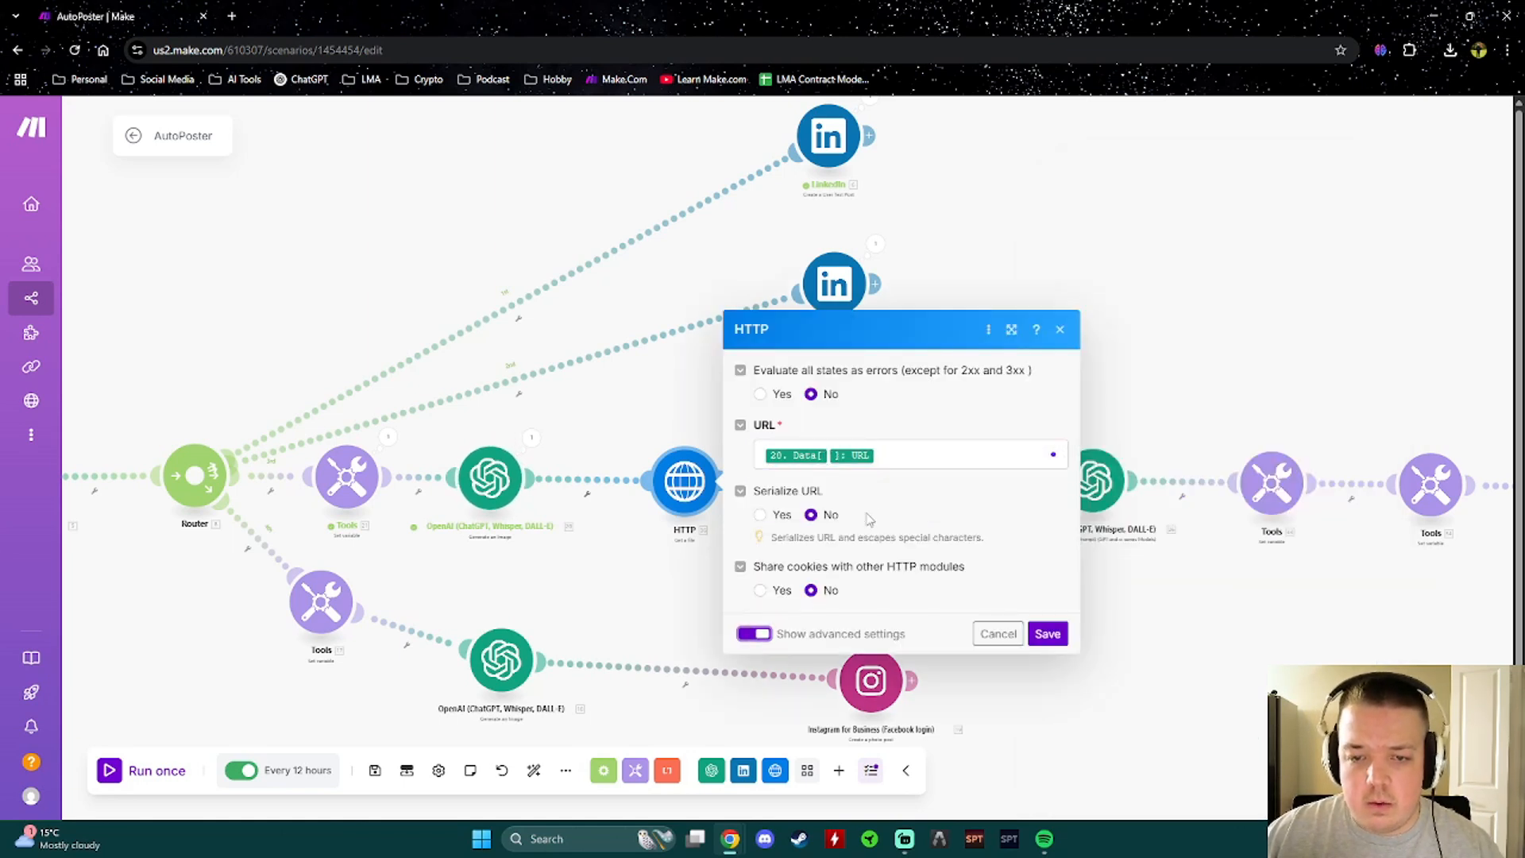
{"action": "left_click", "coordinate": [1048, 633]}
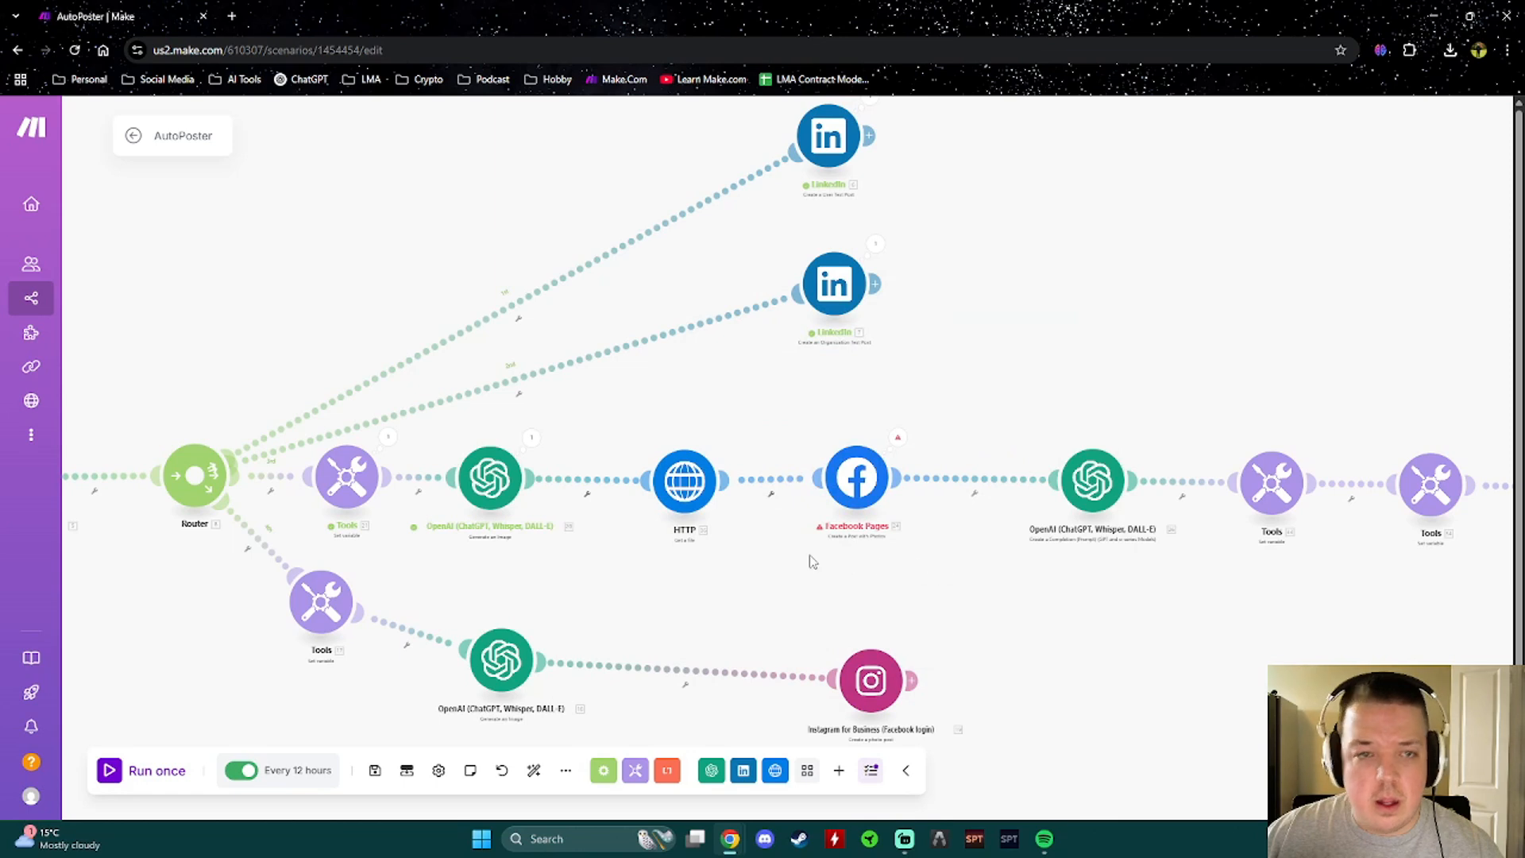
{"action": "left_click", "coordinate": [157, 771]}
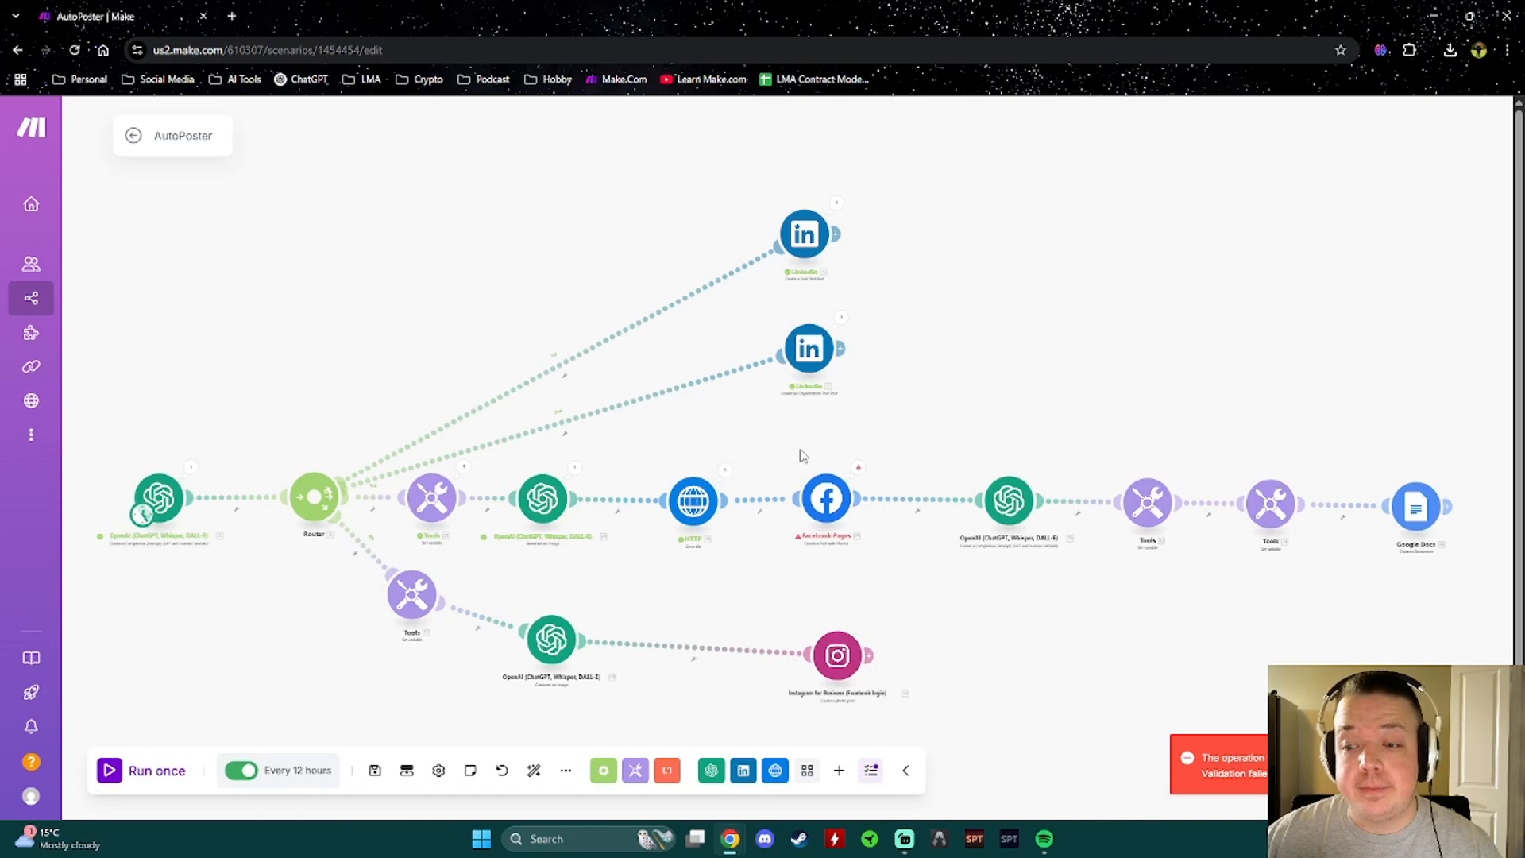
Set the Facebook Pages photo's file source to HTTP - Get a file and recheck the HTTP module's URL mapping
{"action": "left_click", "coordinate": [826, 500]}
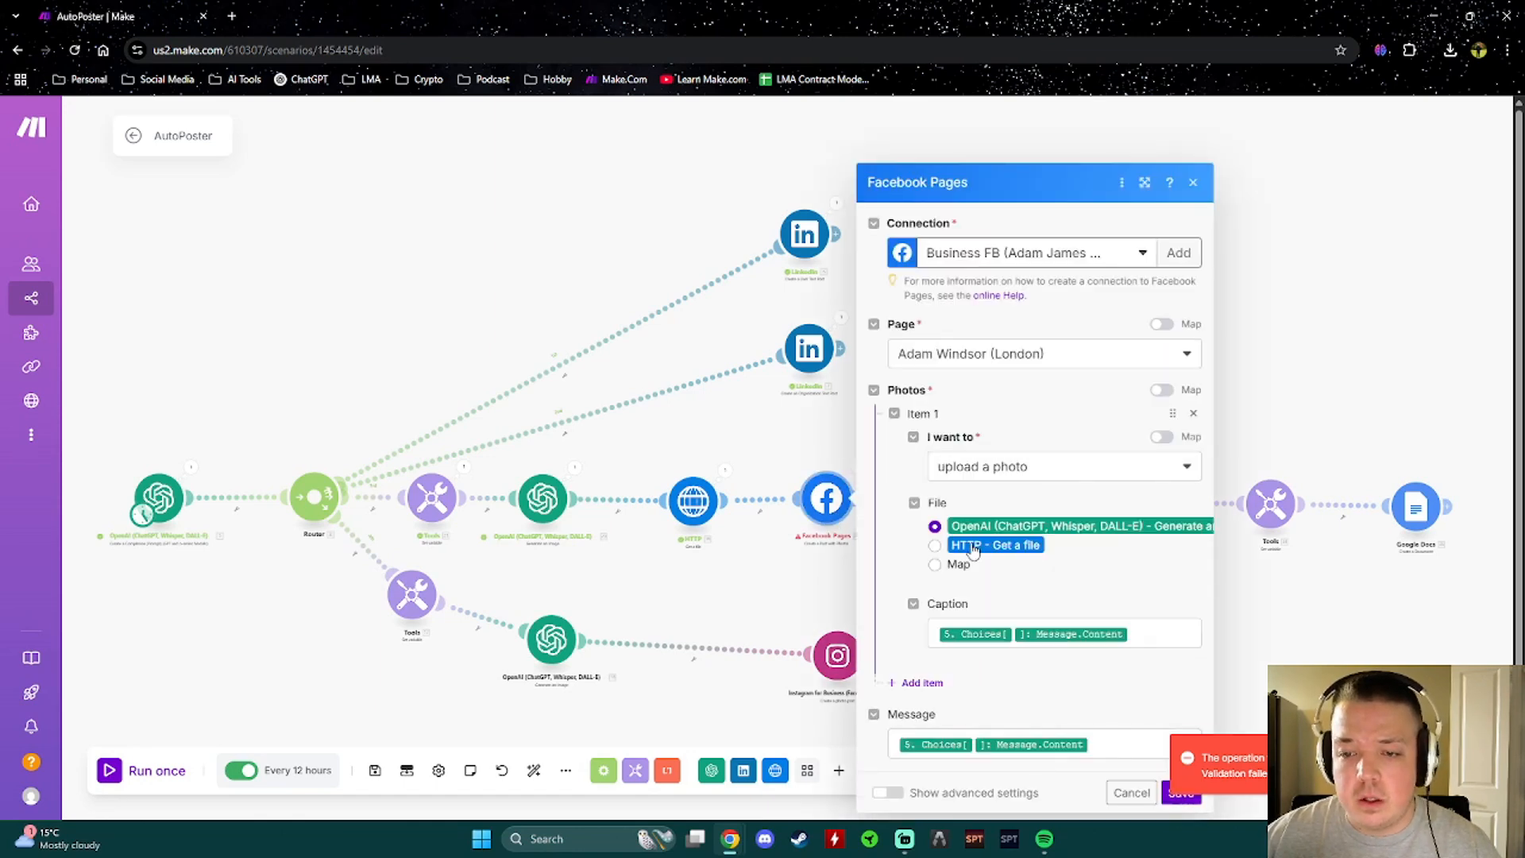
{"action": "left_click", "coordinate": [973, 547]}
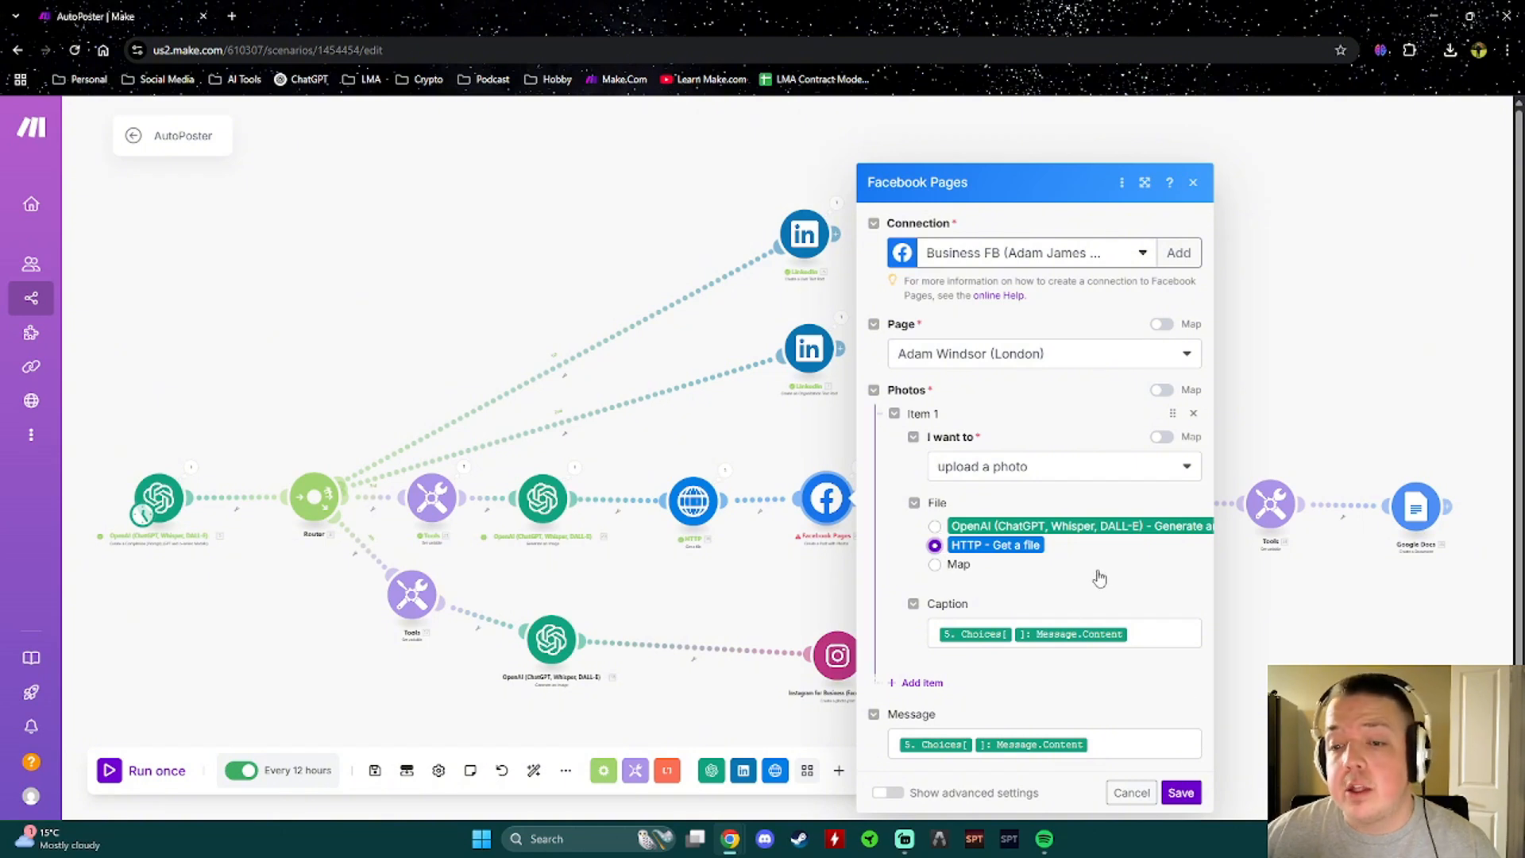
{"action": "left_click", "coordinate": [1182, 798]}
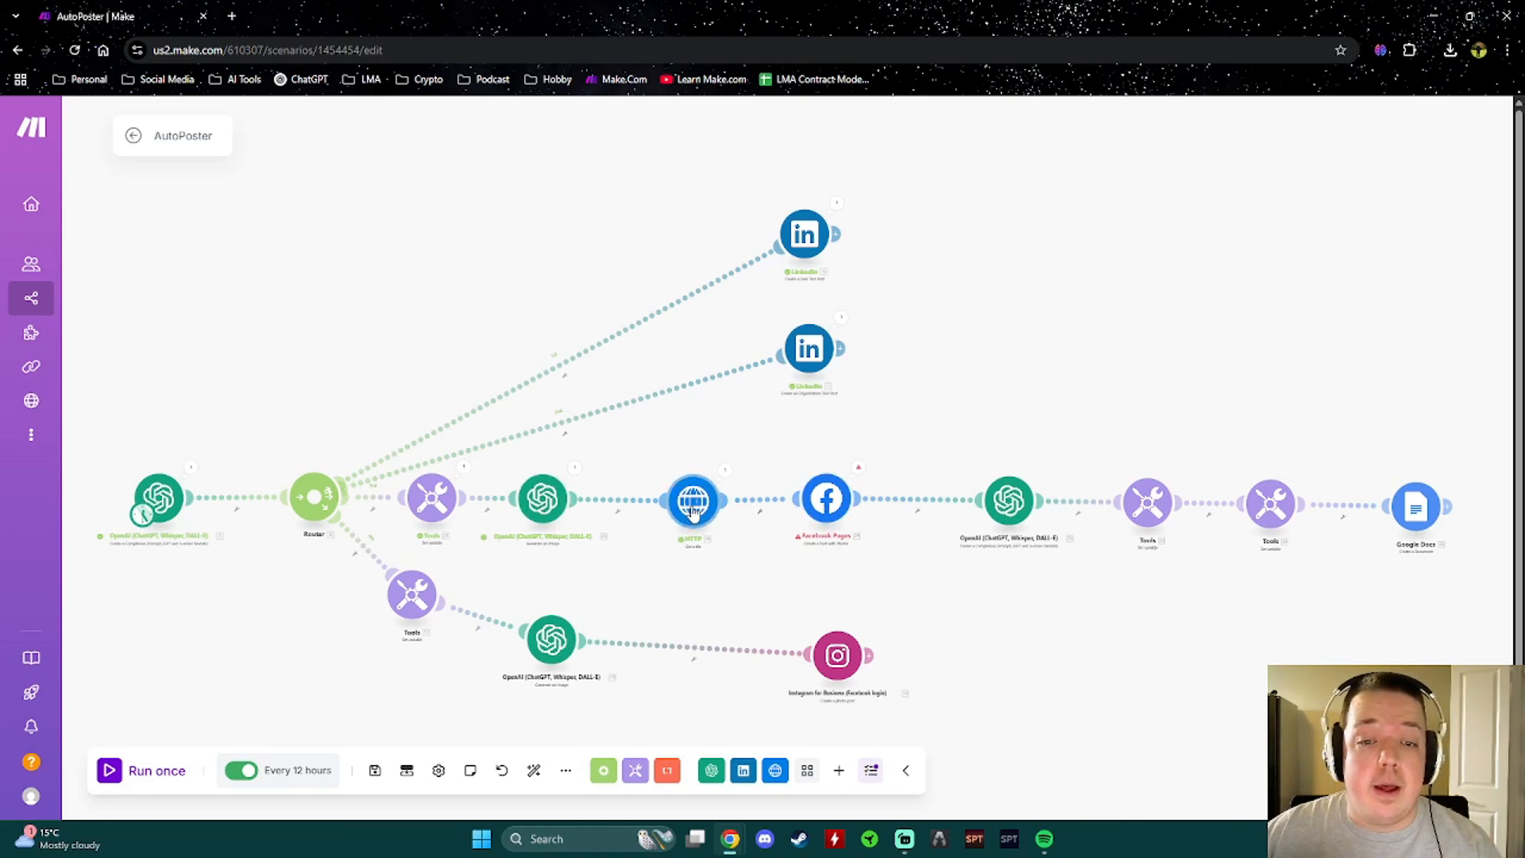
{"action": "left_click", "coordinate": [692, 504]}
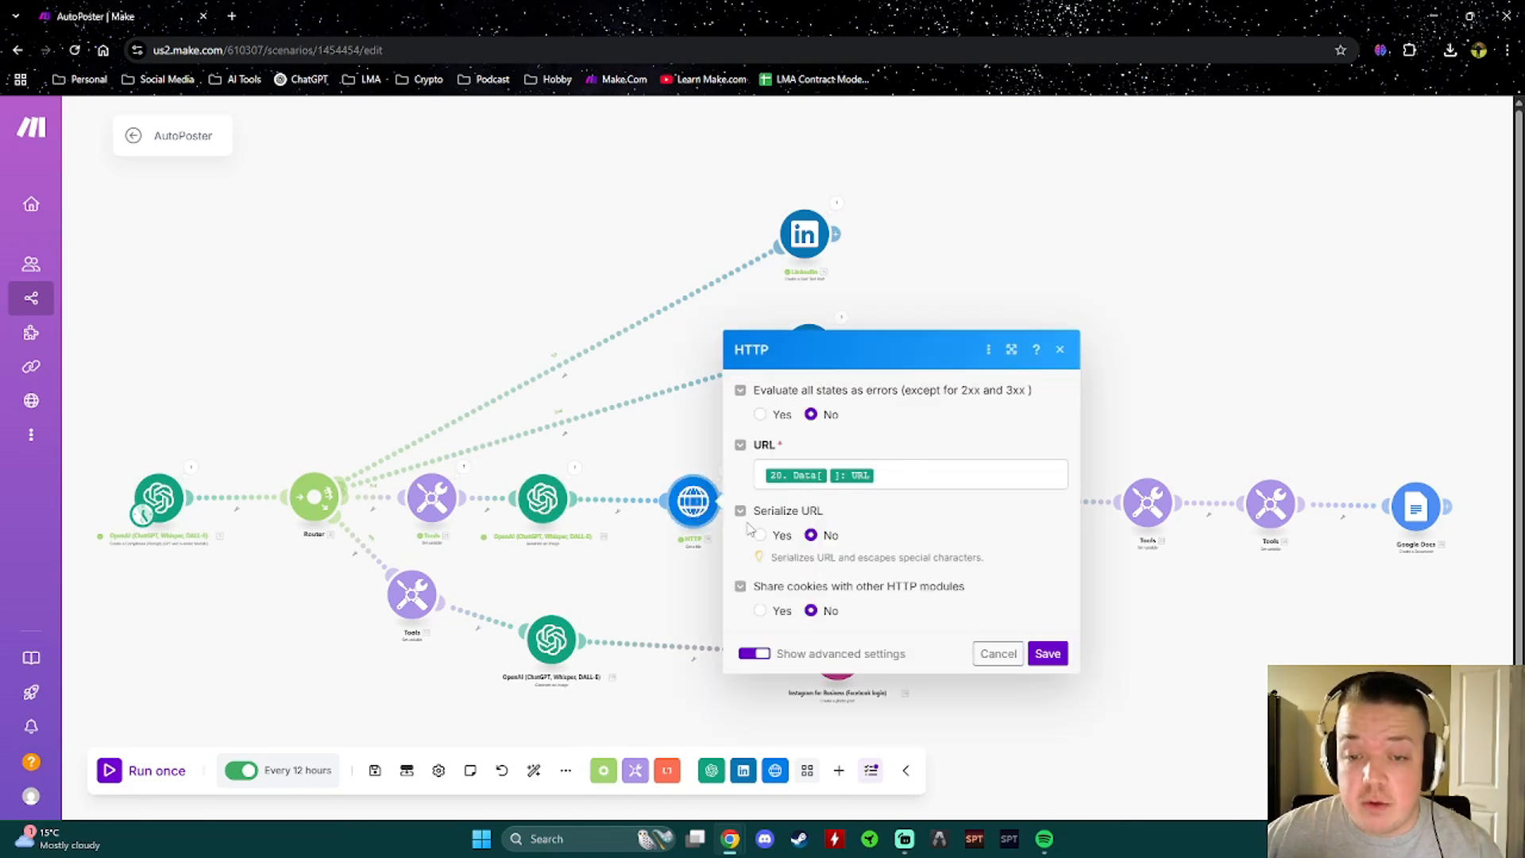
{"action": "left_click", "coordinate": [1047, 653]}
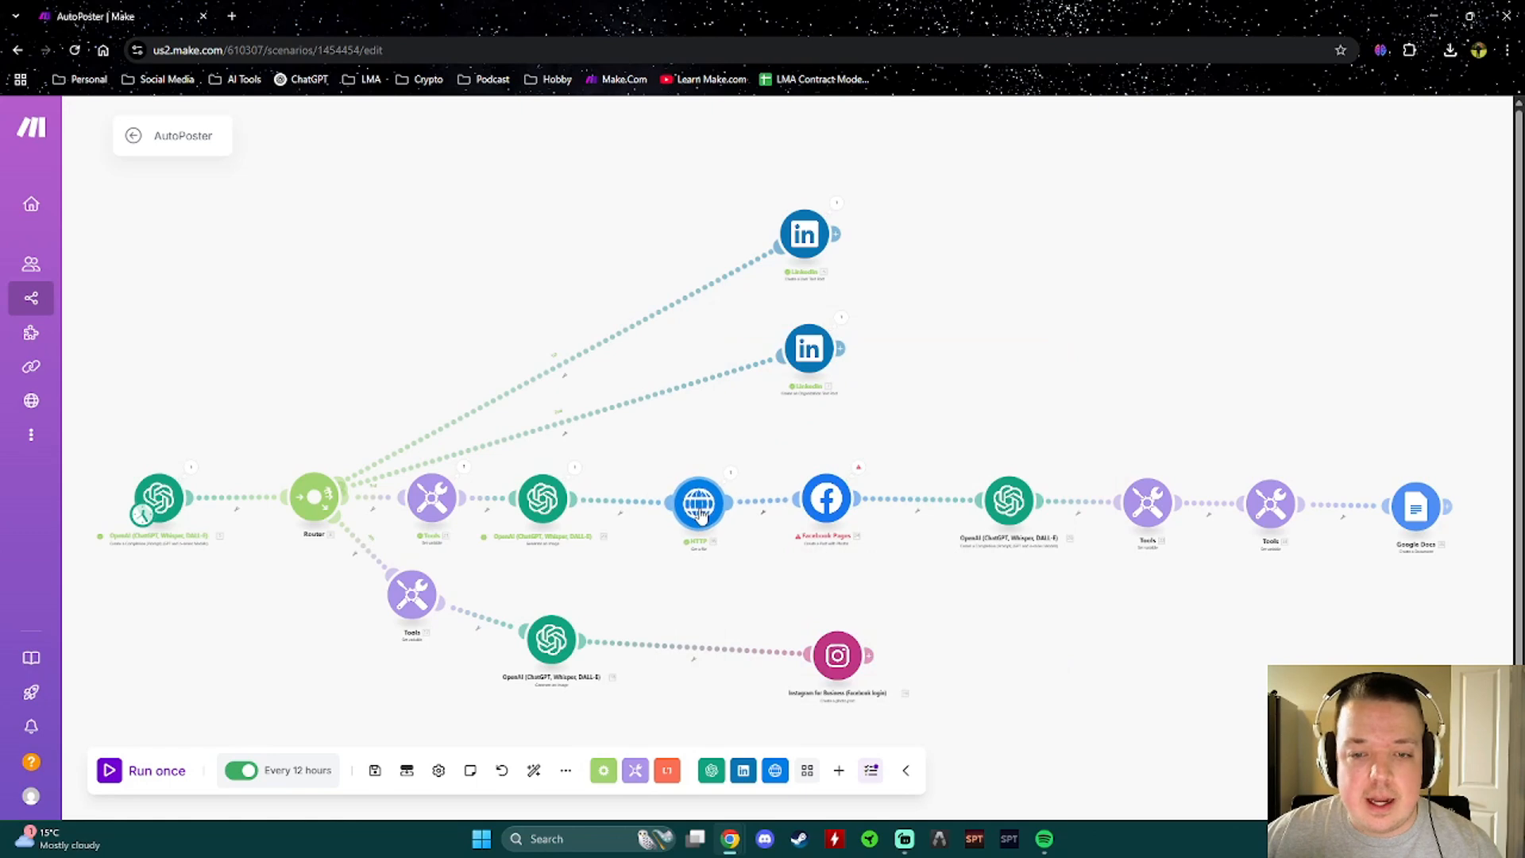
Append the Generate an Image Created item to the Facebook Pages message and save the module
{"action": "scroll", "coordinate": [707, 522], "scroll_direction": "up", "scroll_amount": 5}
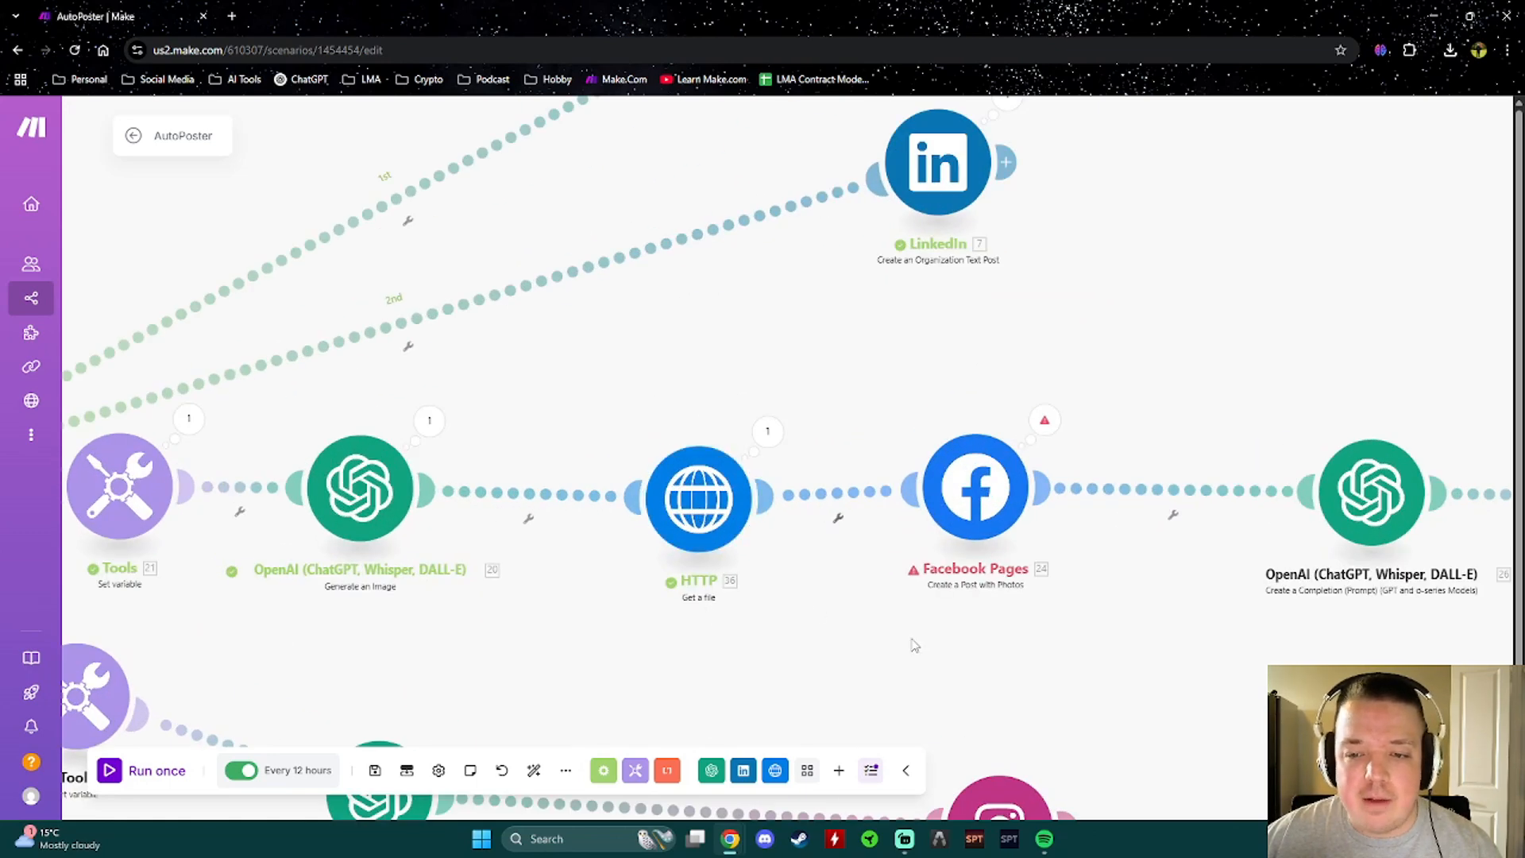
{"action": "left_click_drag", "start_coordinate": [914, 645], "coordinate": [723, 626]}
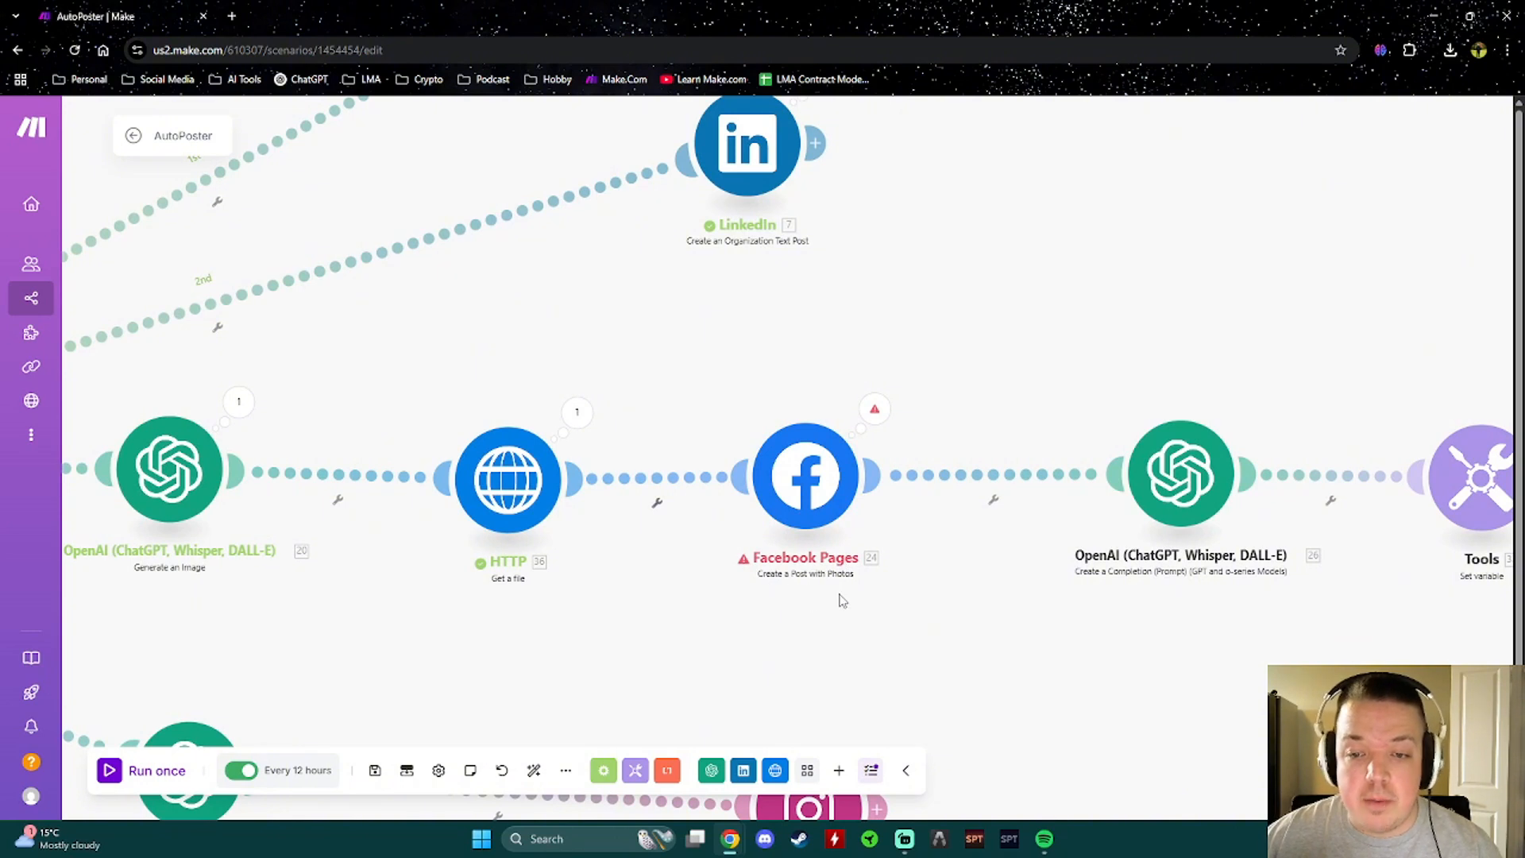
{"action": "left_click", "coordinate": [809, 476]}
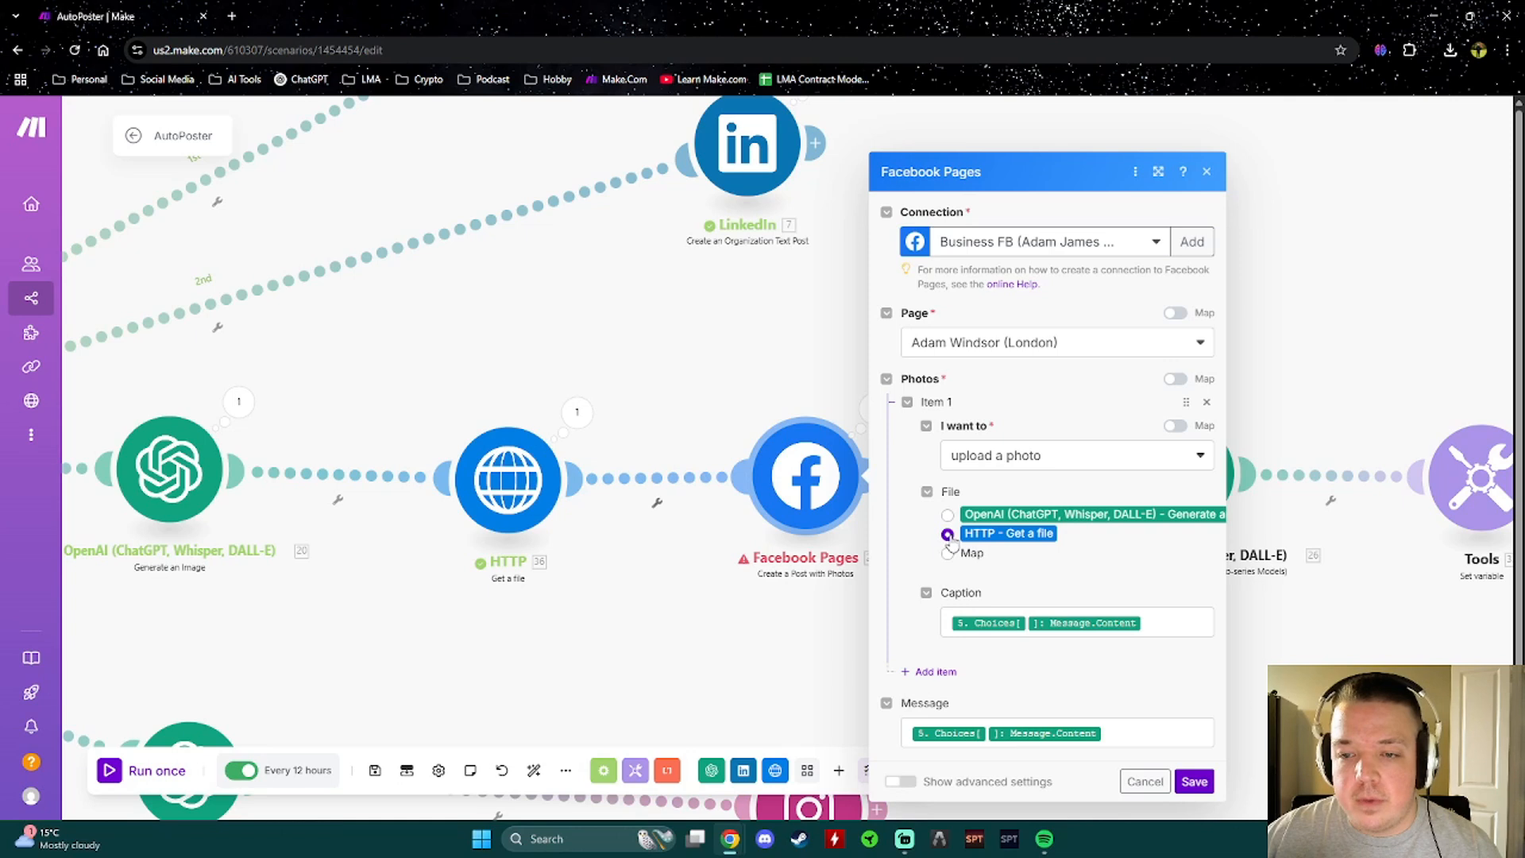
{"action": "scroll", "coordinate": [1005, 540], "scroll_direction": "down", "scroll_amount": 1}
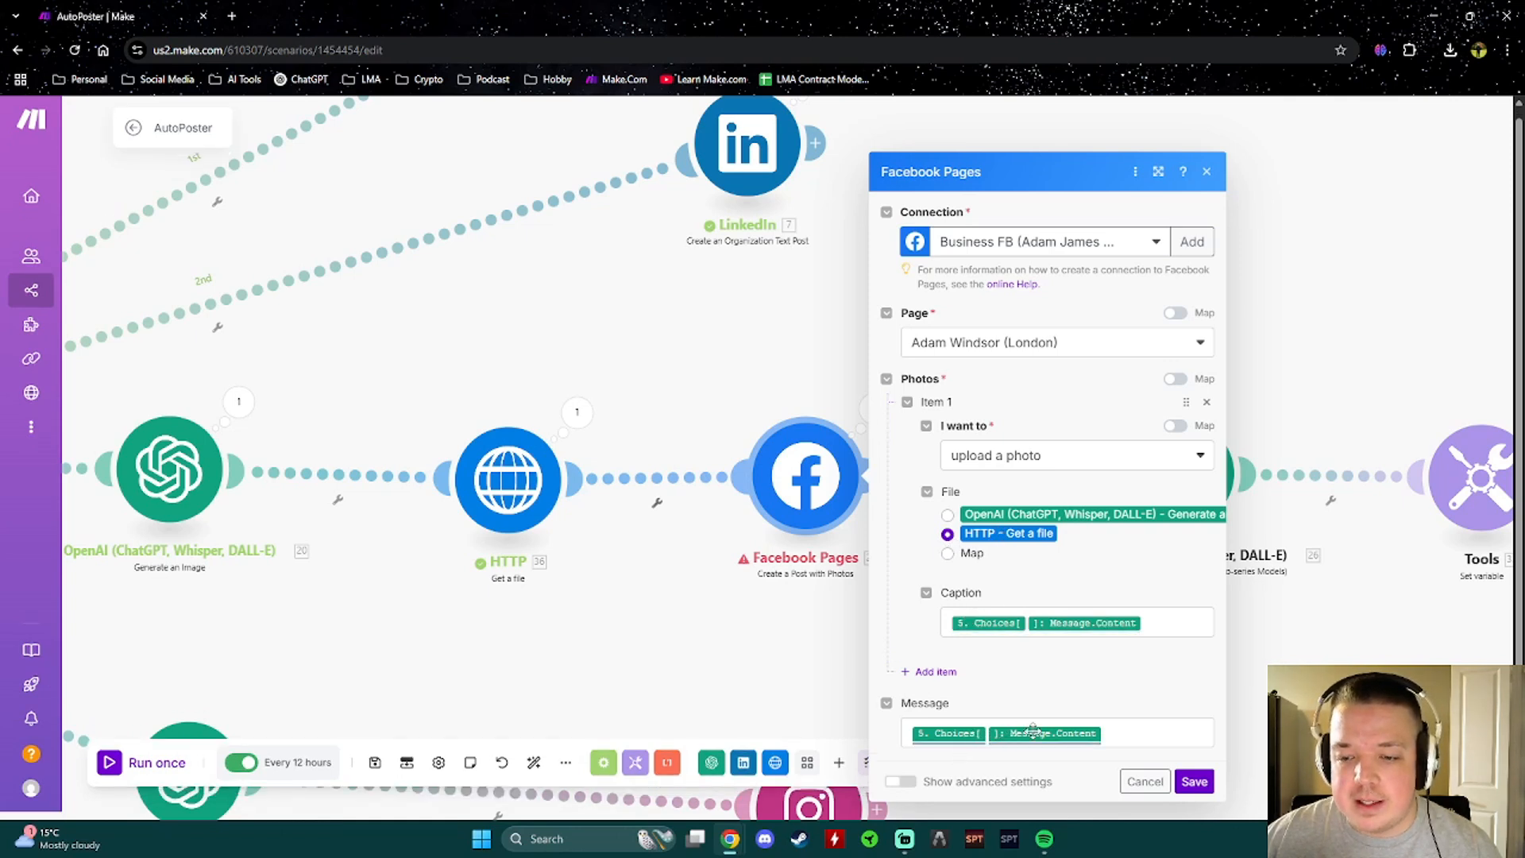
{"action": "left_click", "coordinate": [1121, 734]}
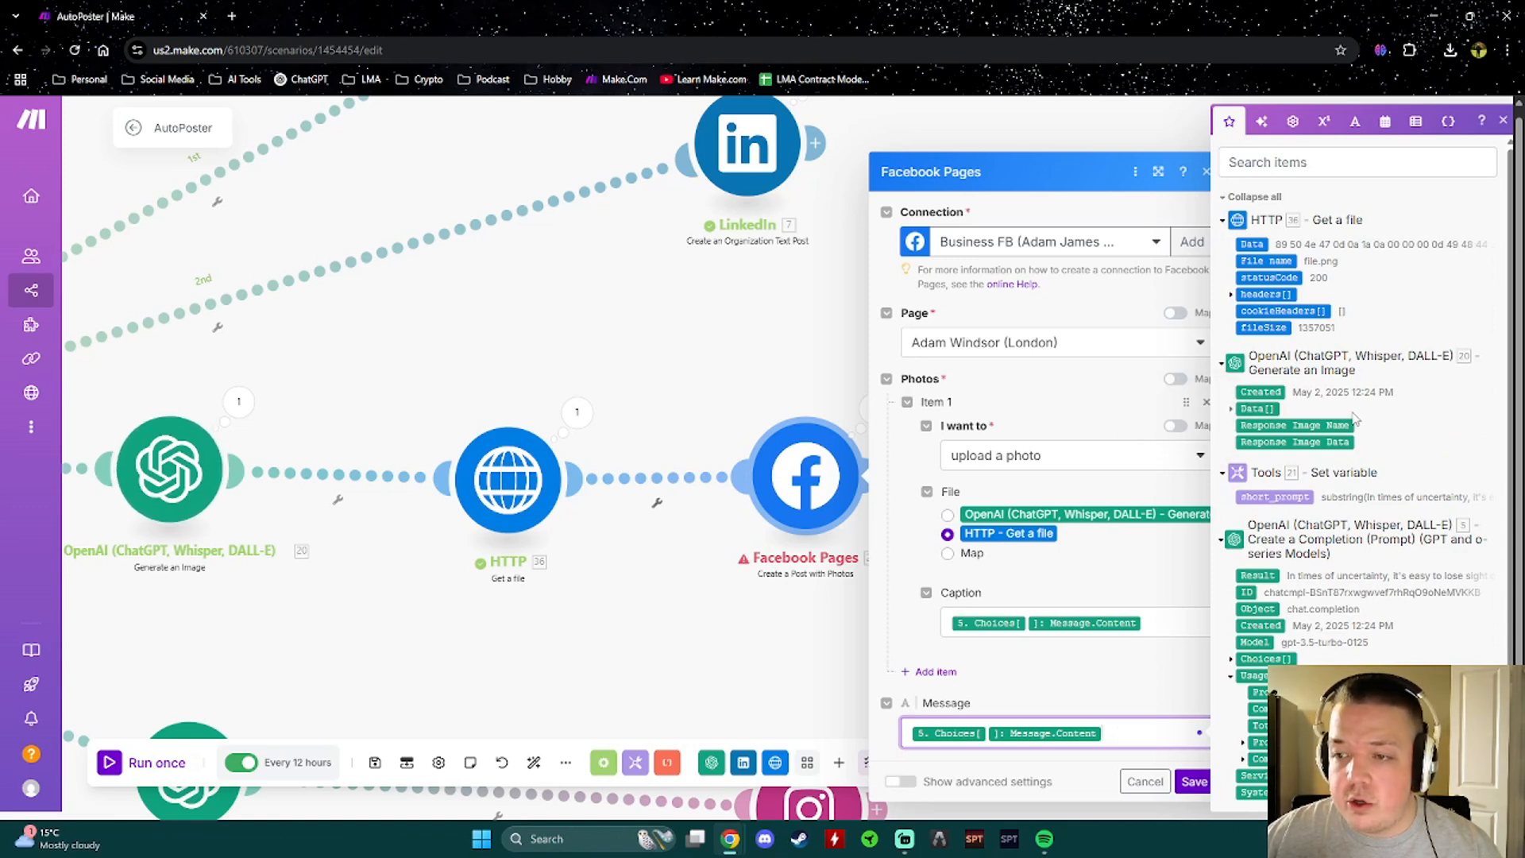
{"action": "left_click", "coordinate": [1231, 410]}
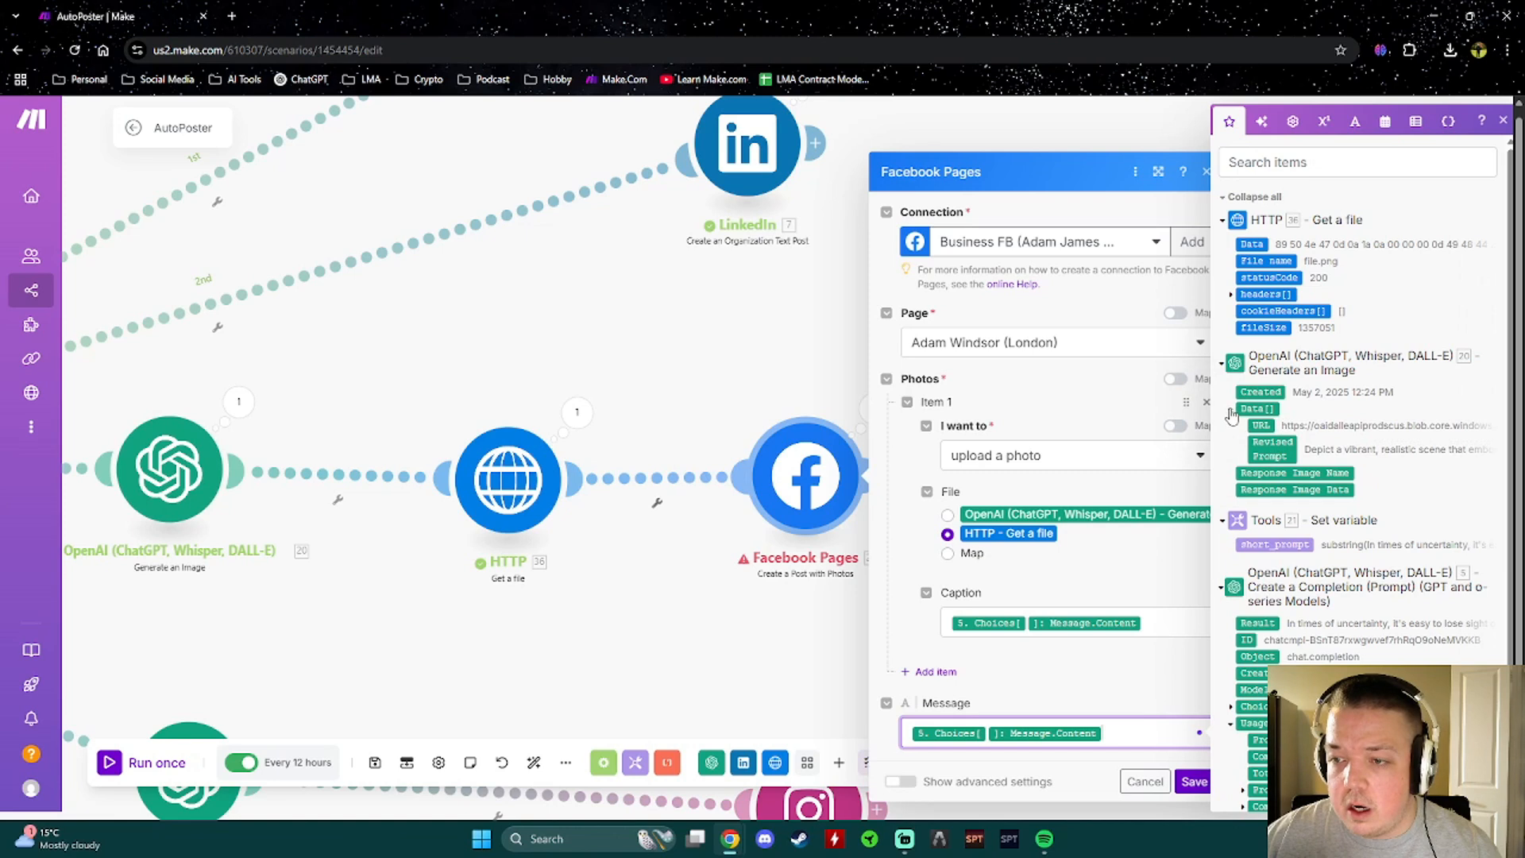
{"action": "left_click", "coordinate": [1230, 410]}
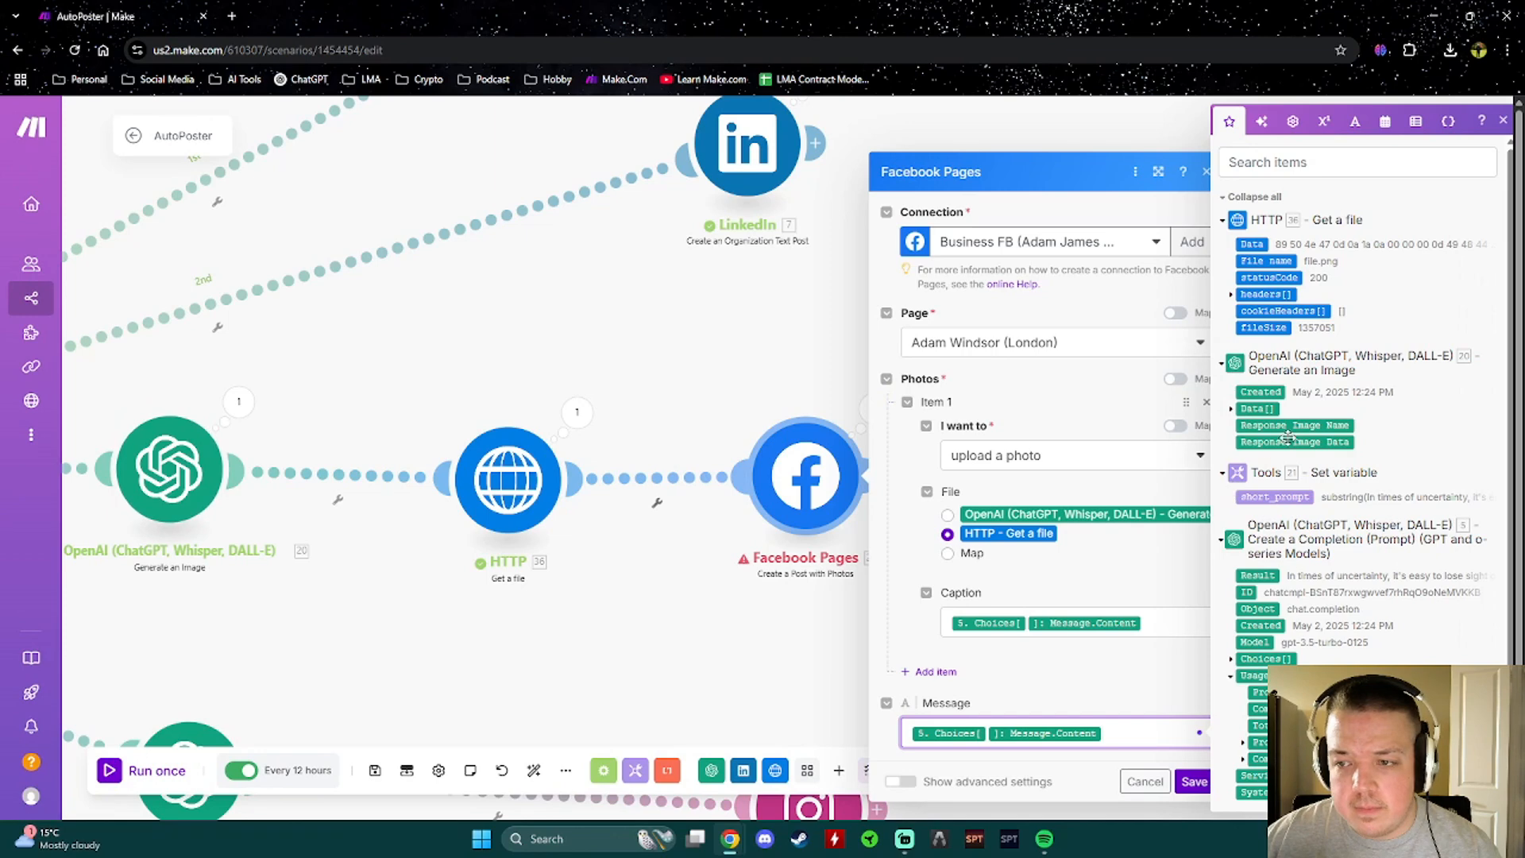
{"action": "left_click", "coordinate": [1269, 389]}
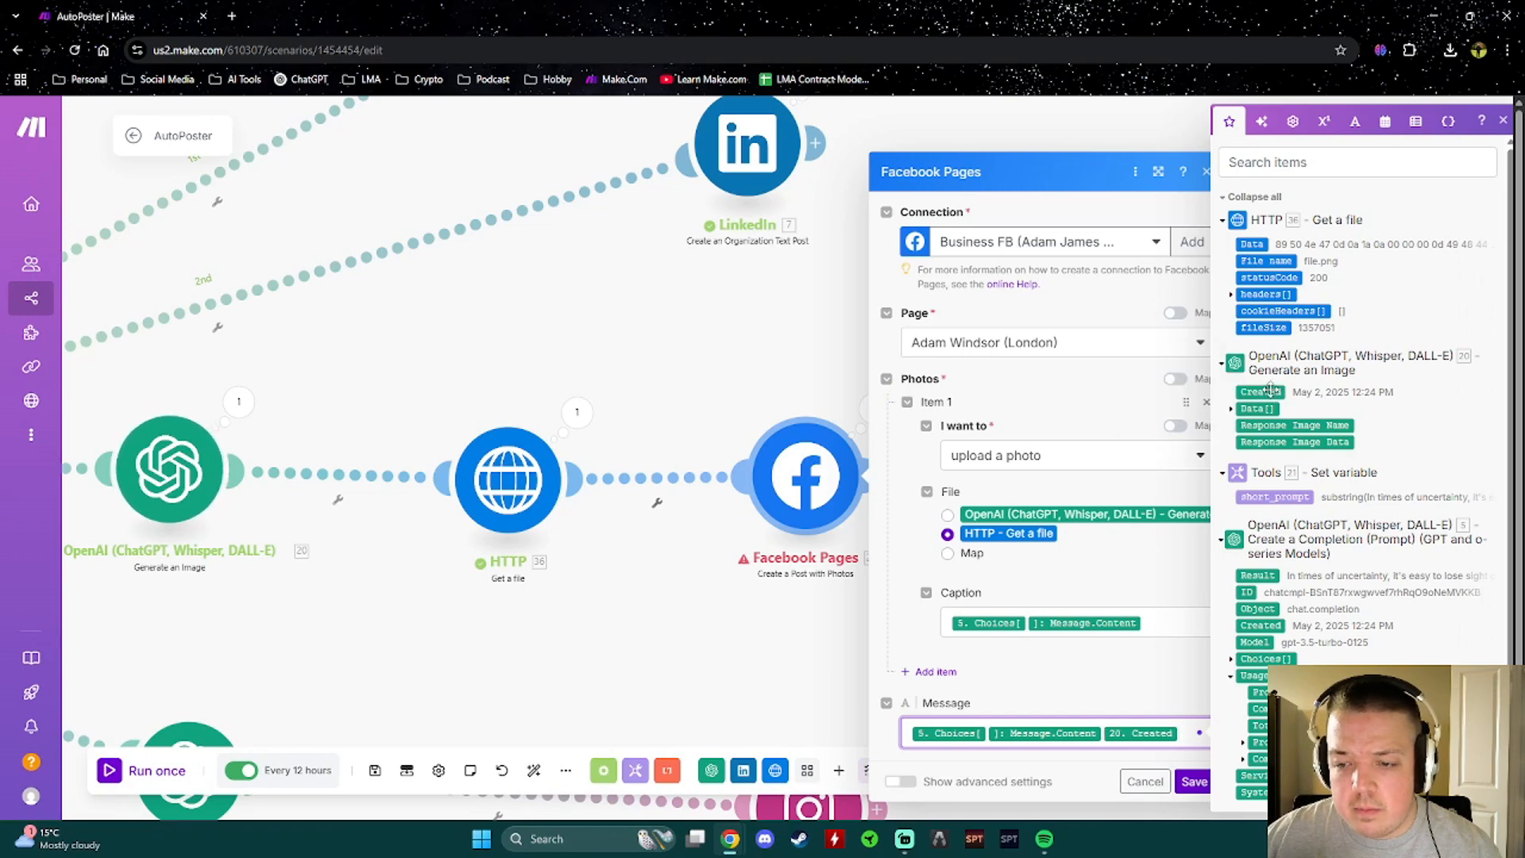
{"action": "left_click", "coordinate": [1191, 783]}
Review the Facebook Pages module's connection, file source, caption and message mappings, and save it
{"action": "scroll", "coordinate": [889, 597], "scroll_direction": "down", "scroll_amount": 5}
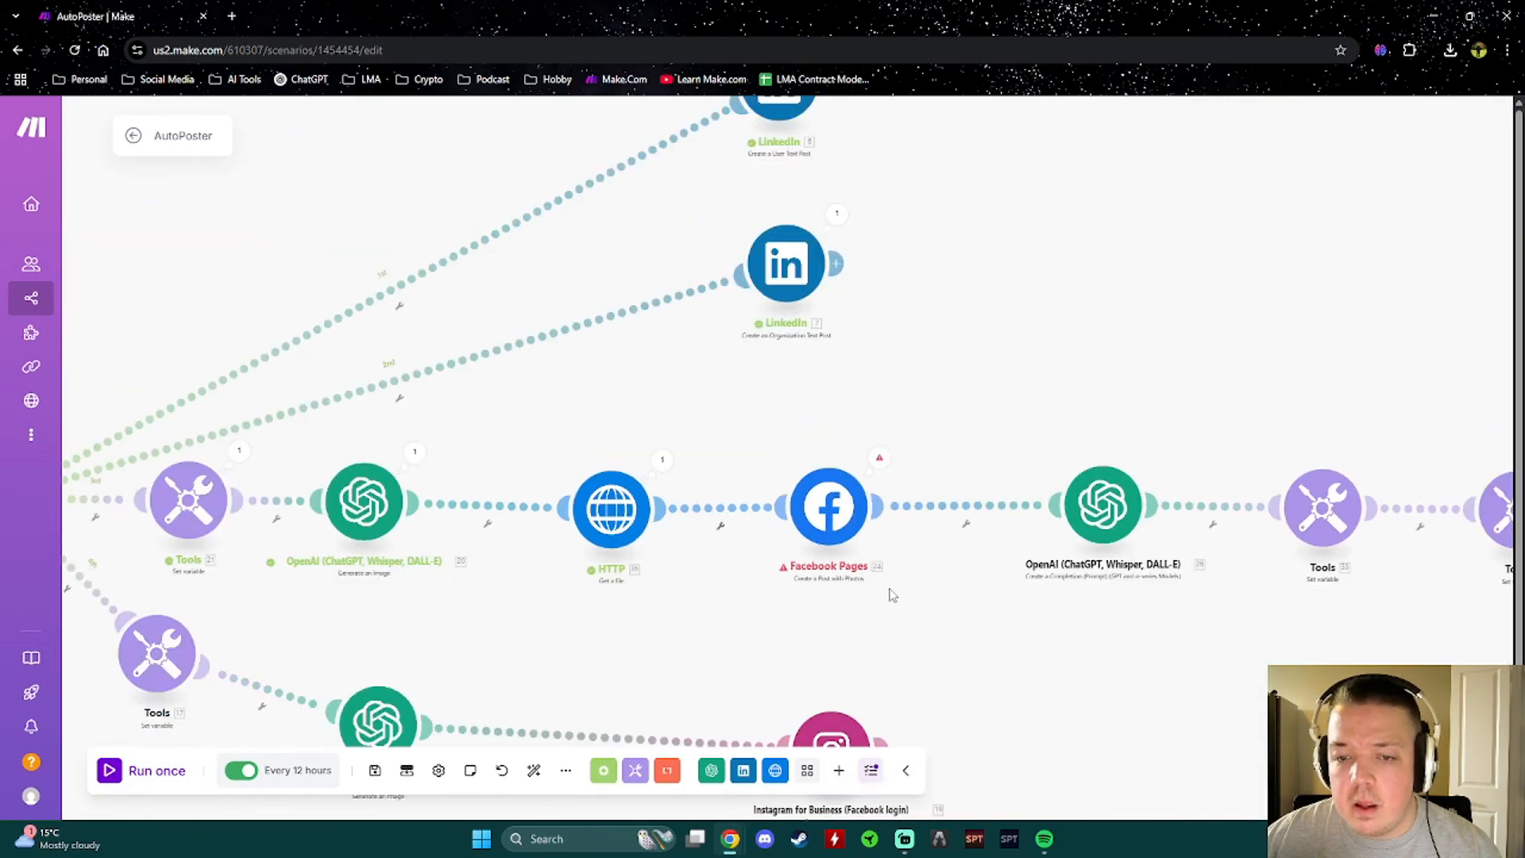
{"action": "left_click_drag", "start_coordinate": [876, 610], "coordinate": [860, 599]}
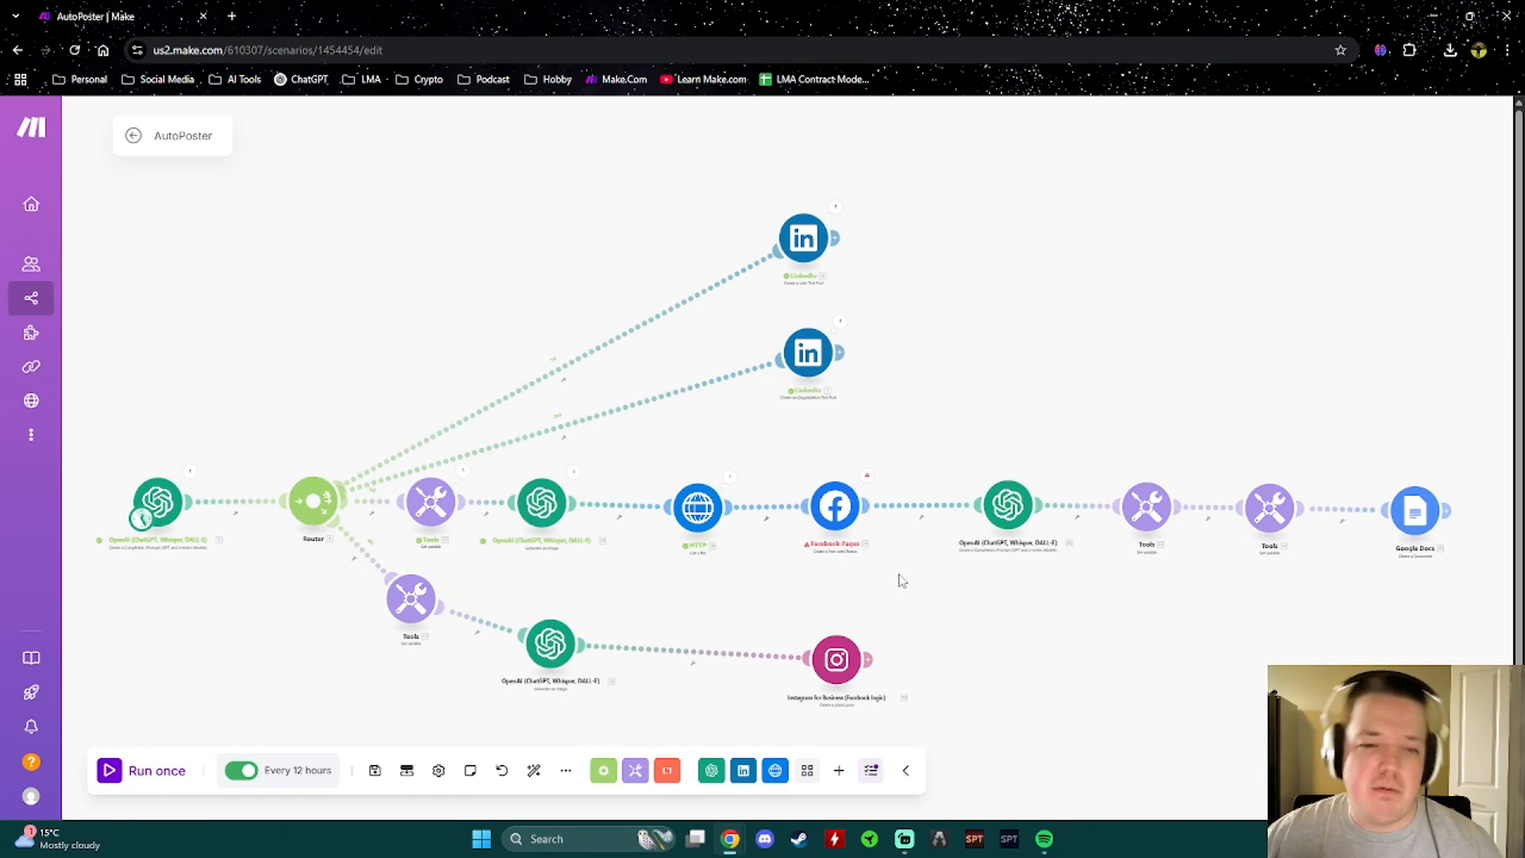
{"action": "left_click_drag", "start_coordinate": [894, 574], "coordinate": [895, 572]}
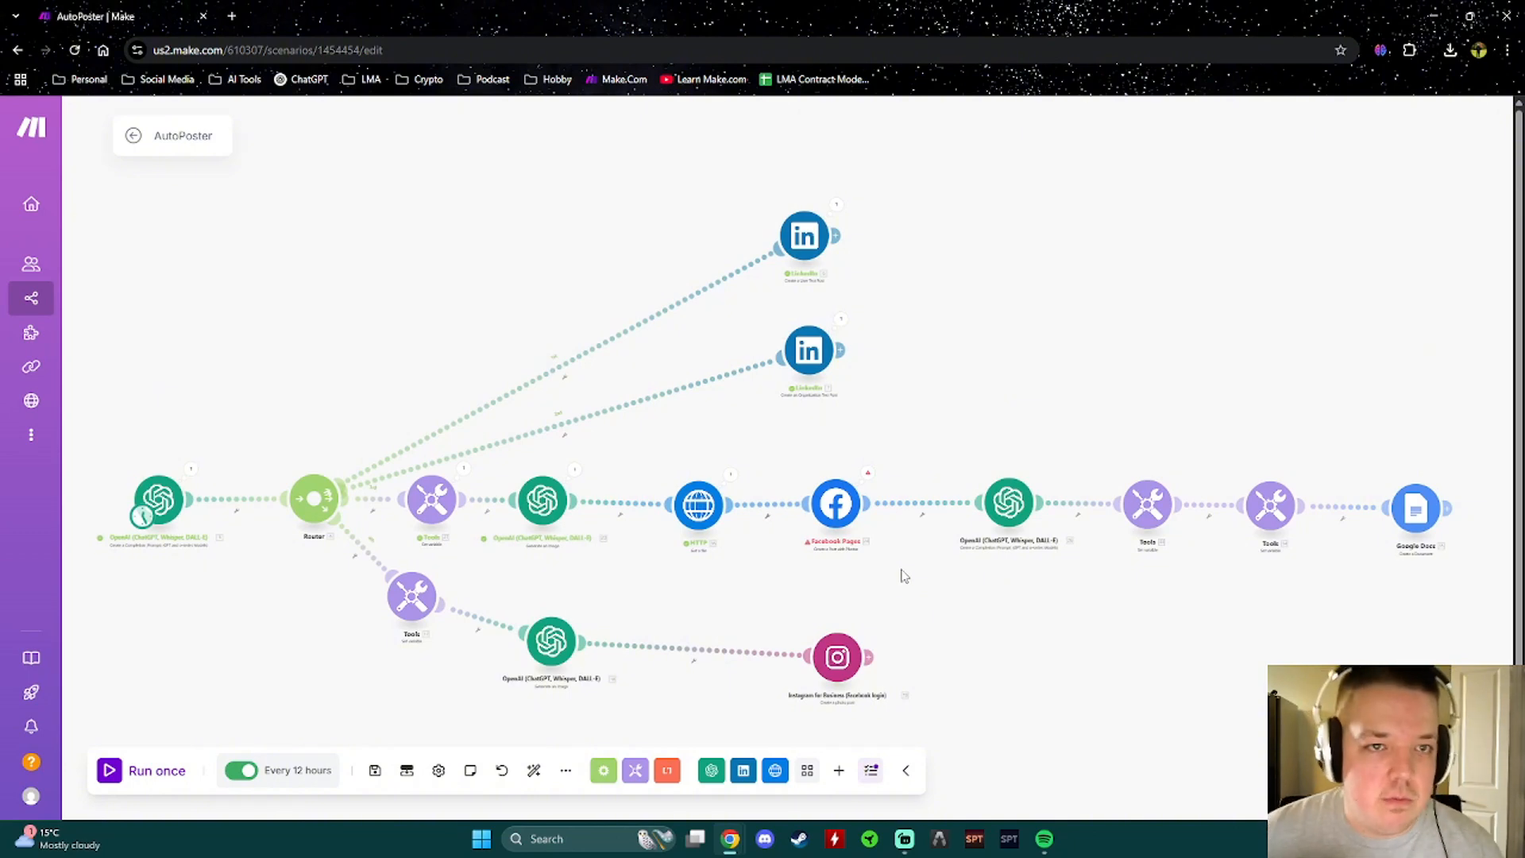
{"action": "scroll", "coordinate": [906, 563], "scroll_direction": "up", "scroll_amount": 5}
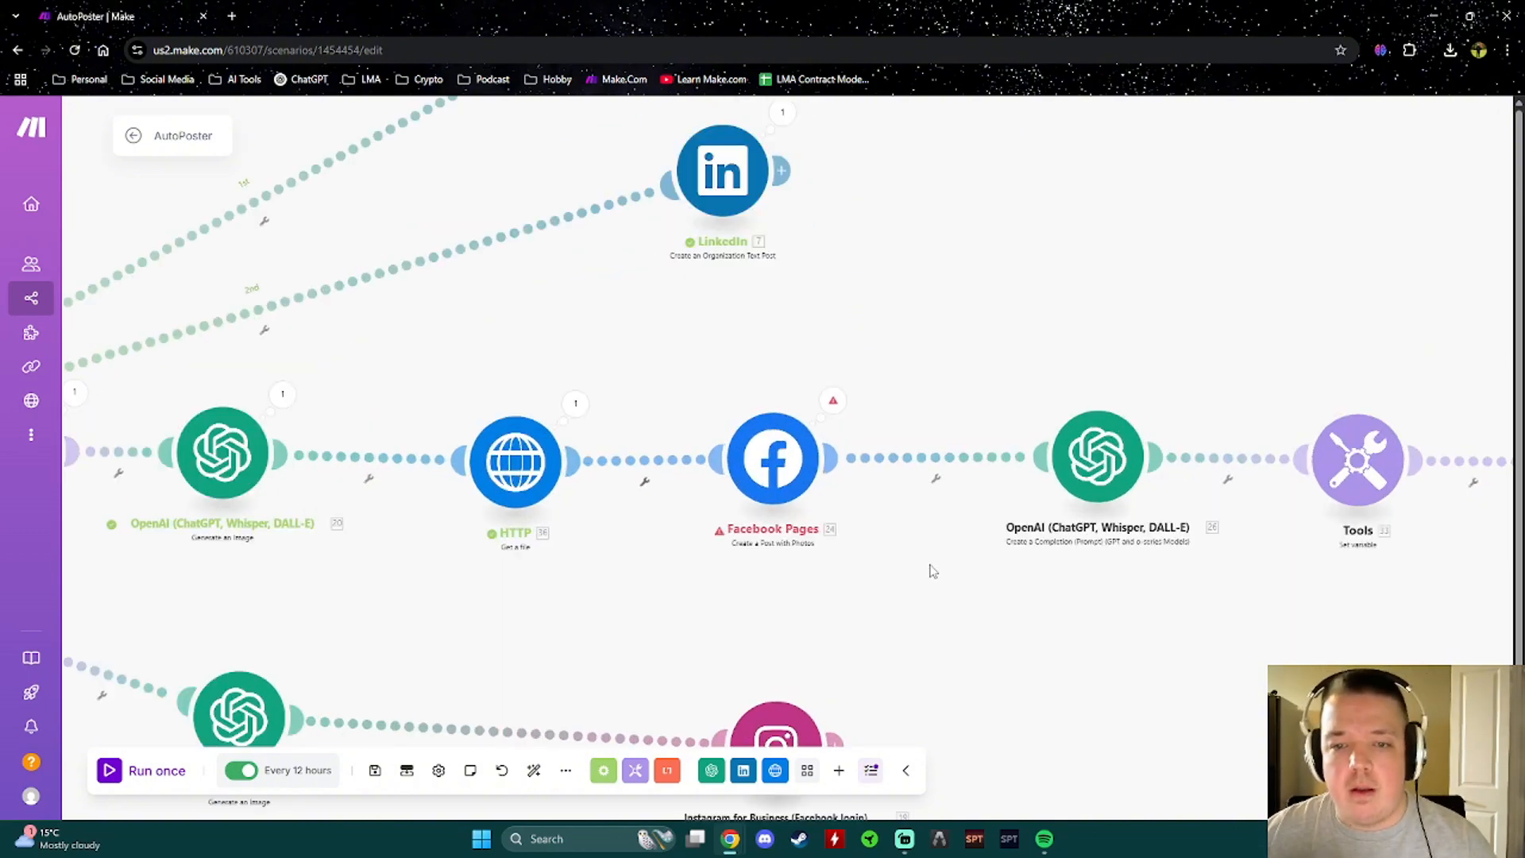
{"action": "left_click", "coordinate": [782, 468]}
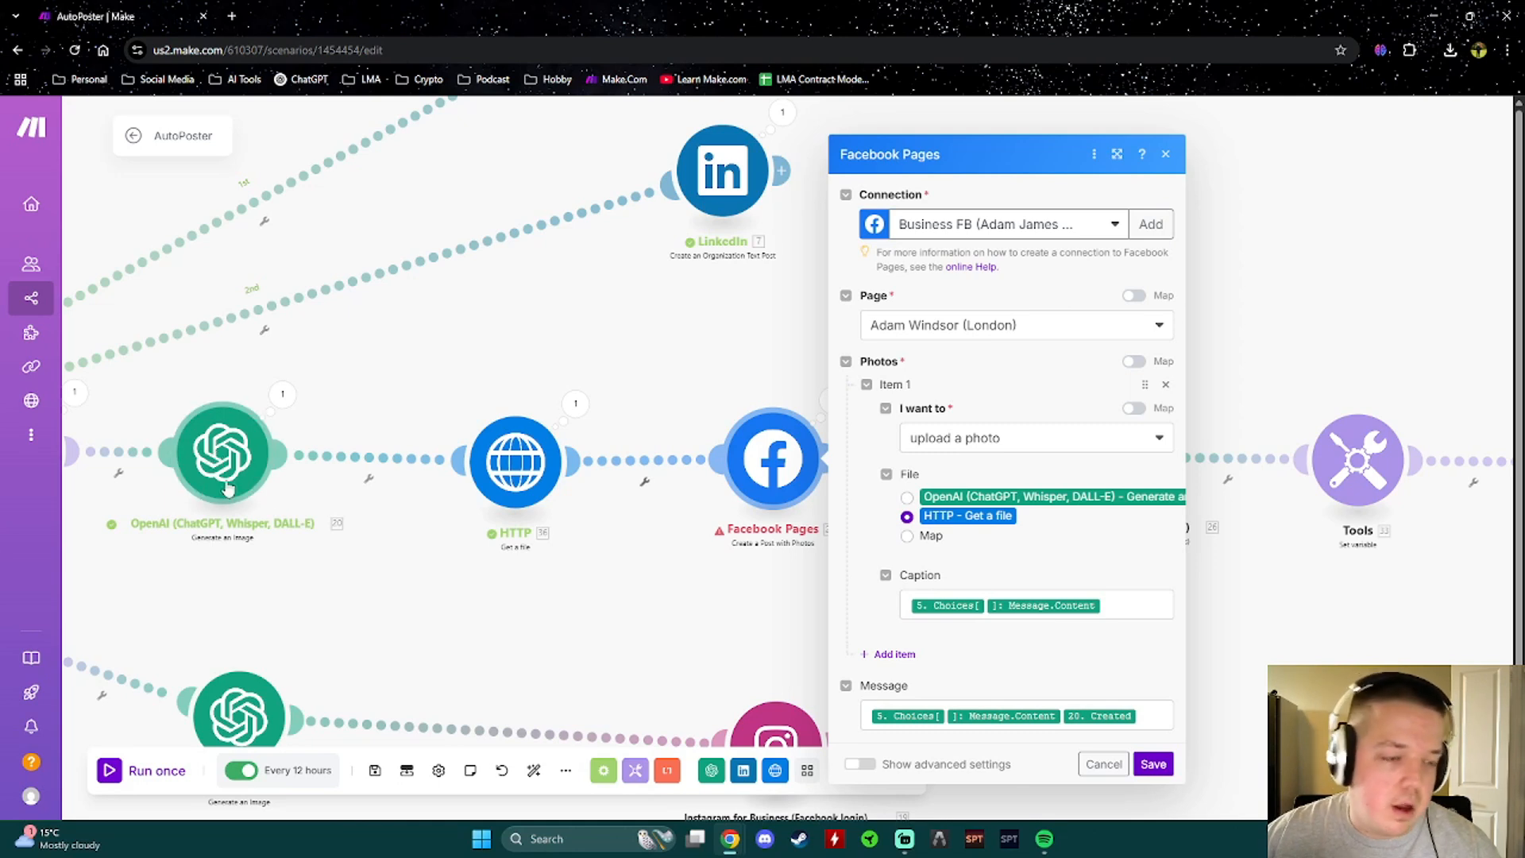
{"action": "left_click", "coordinate": [1129, 604]}
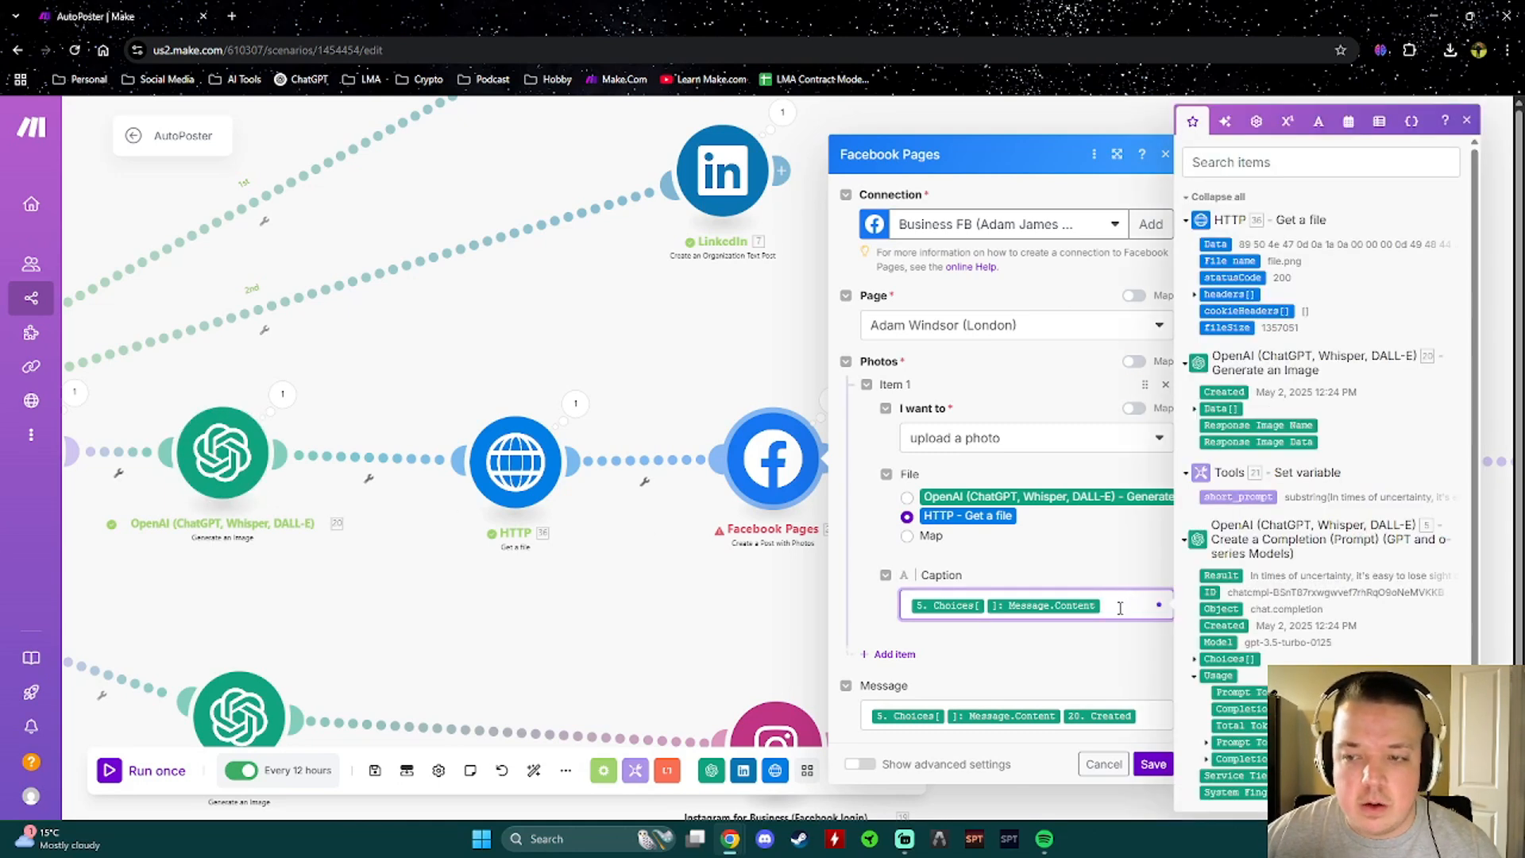
{"action": "left_click", "coordinate": [1049, 560]}
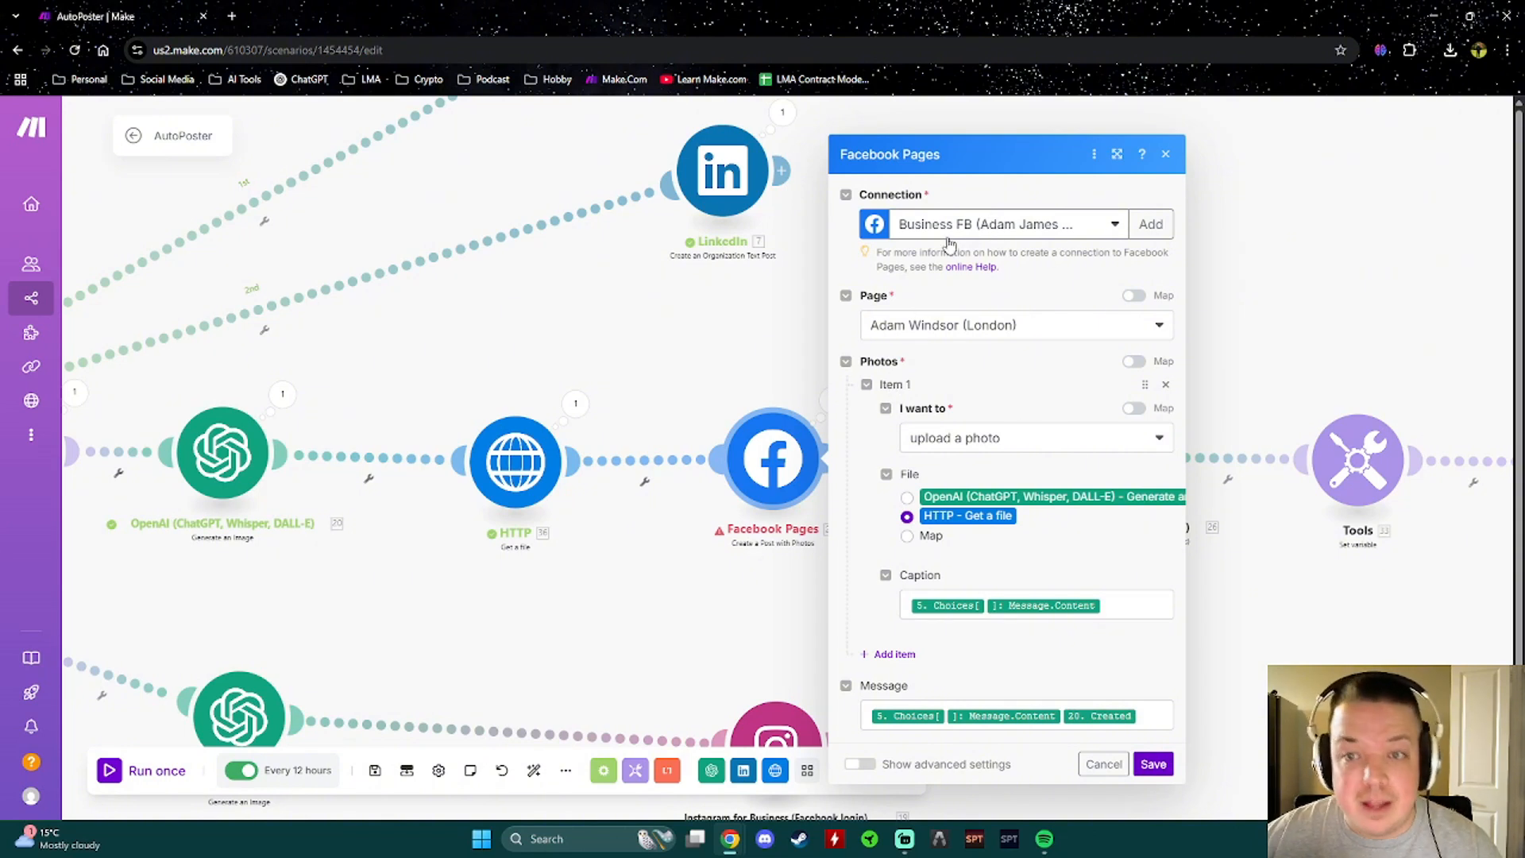
{"action": "left_click", "coordinate": [1158, 771]}
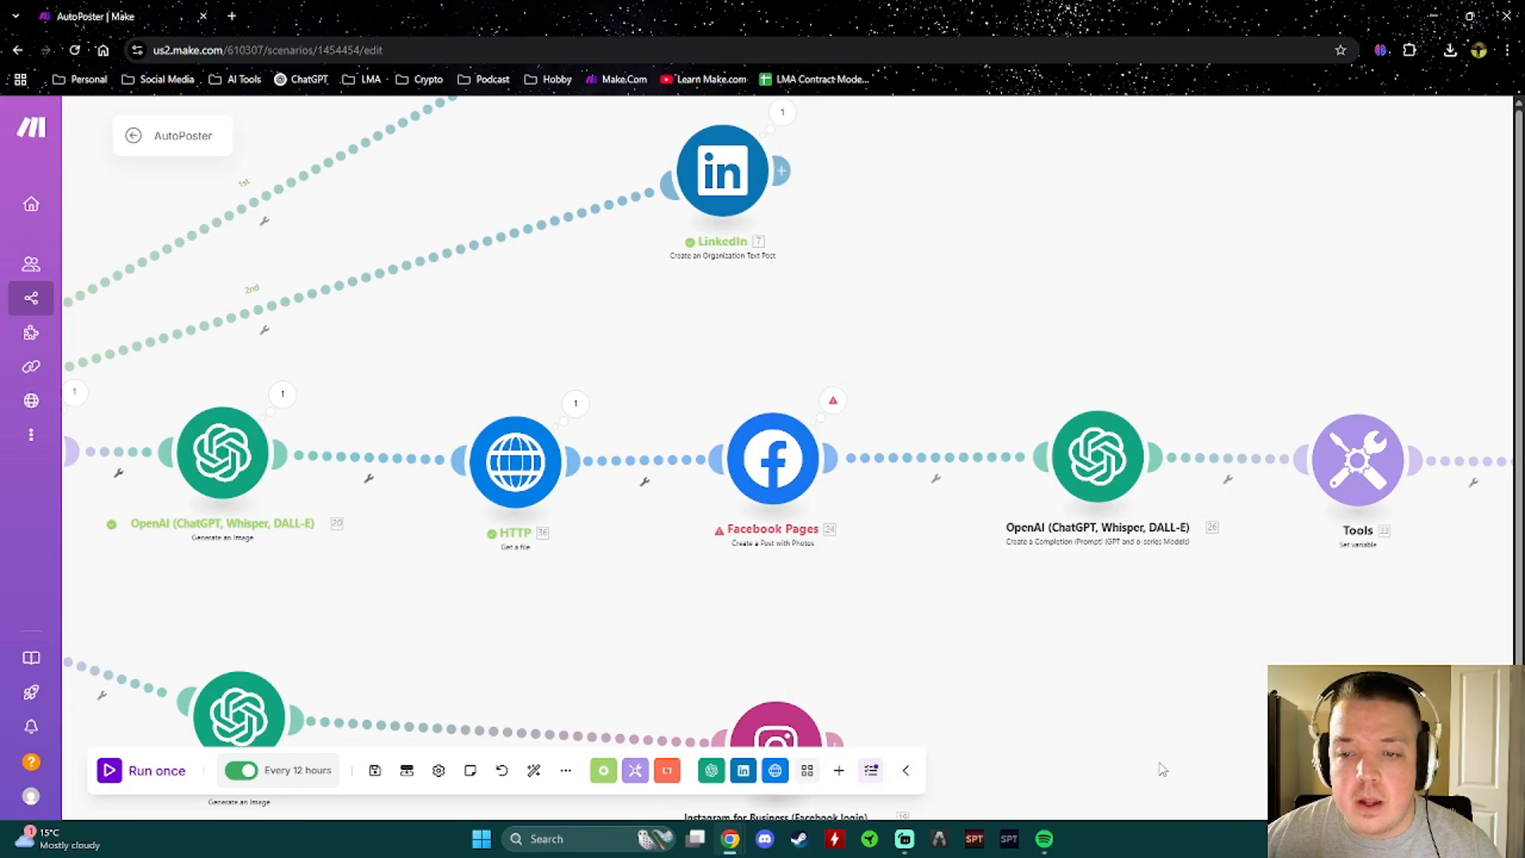
Review the short_prompt variable and Dall-E 3 image generation modules on the Instagram route, saving each one
{"action": "left_click_drag", "start_coordinate": [1158, 635], "coordinate": [669, 617]}
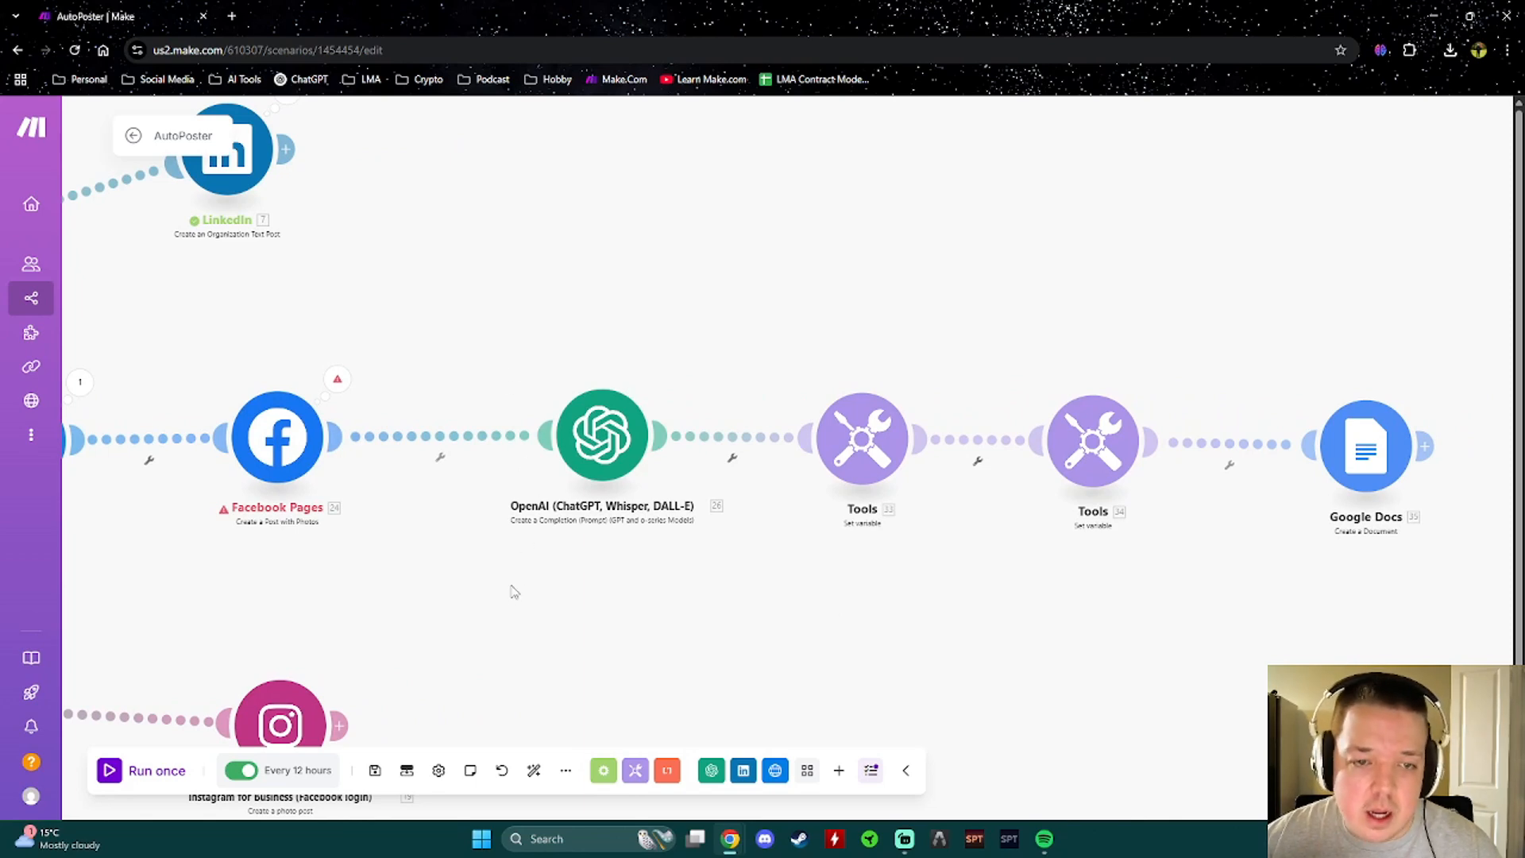
{"action": "left_click_drag", "start_coordinate": [453, 619], "coordinate": [1072, 419]}
{"action": "left_click_drag", "start_coordinate": [592, 576], "coordinate": [800, 640]}
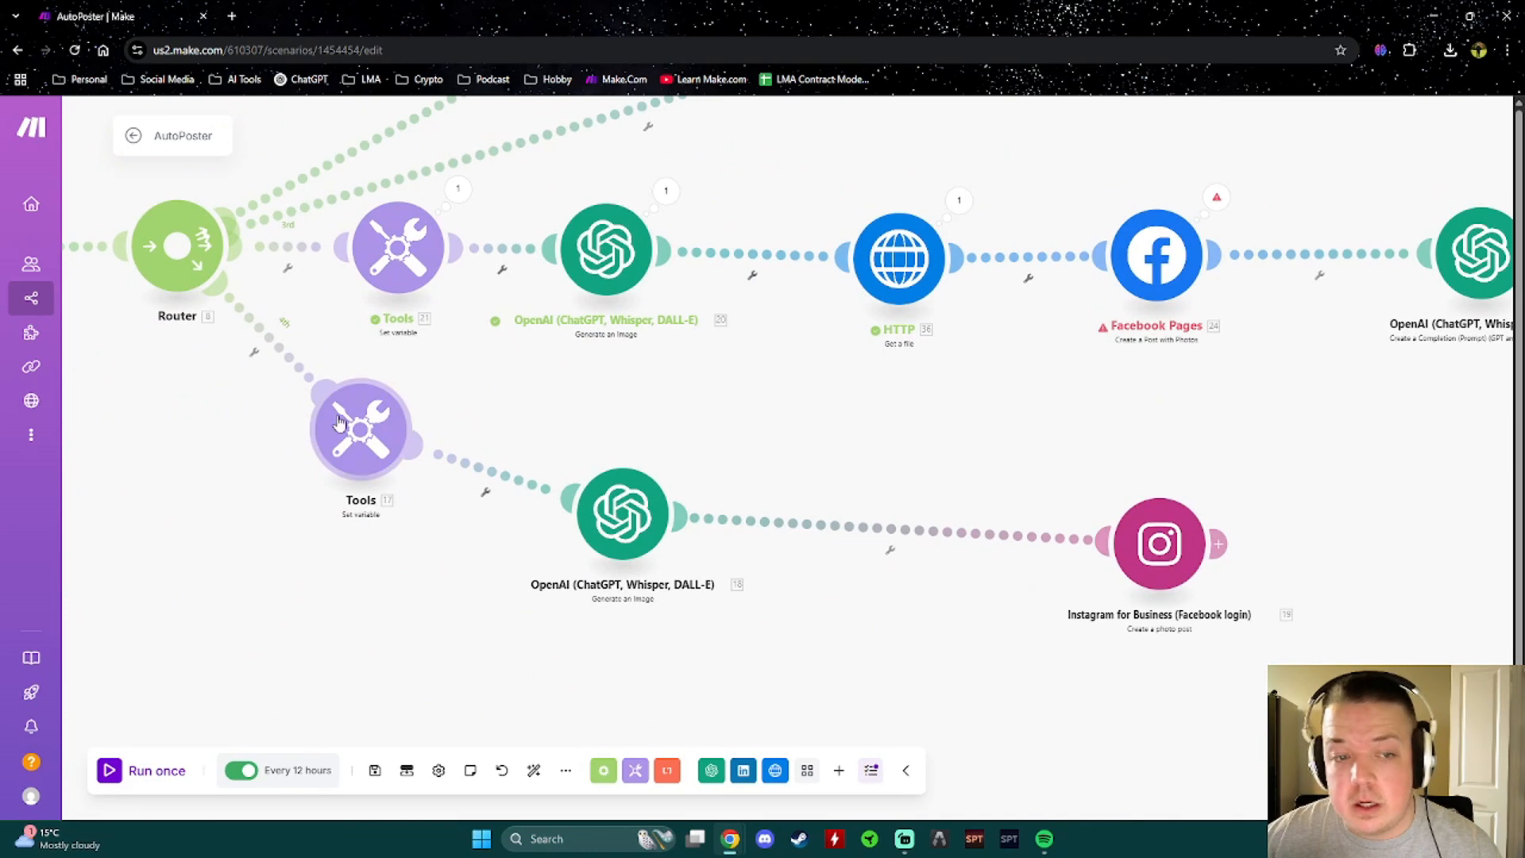
{"action": "left_click", "coordinate": [359, 433]}
{"action": "left_click", "coordinate": [743, 537]}
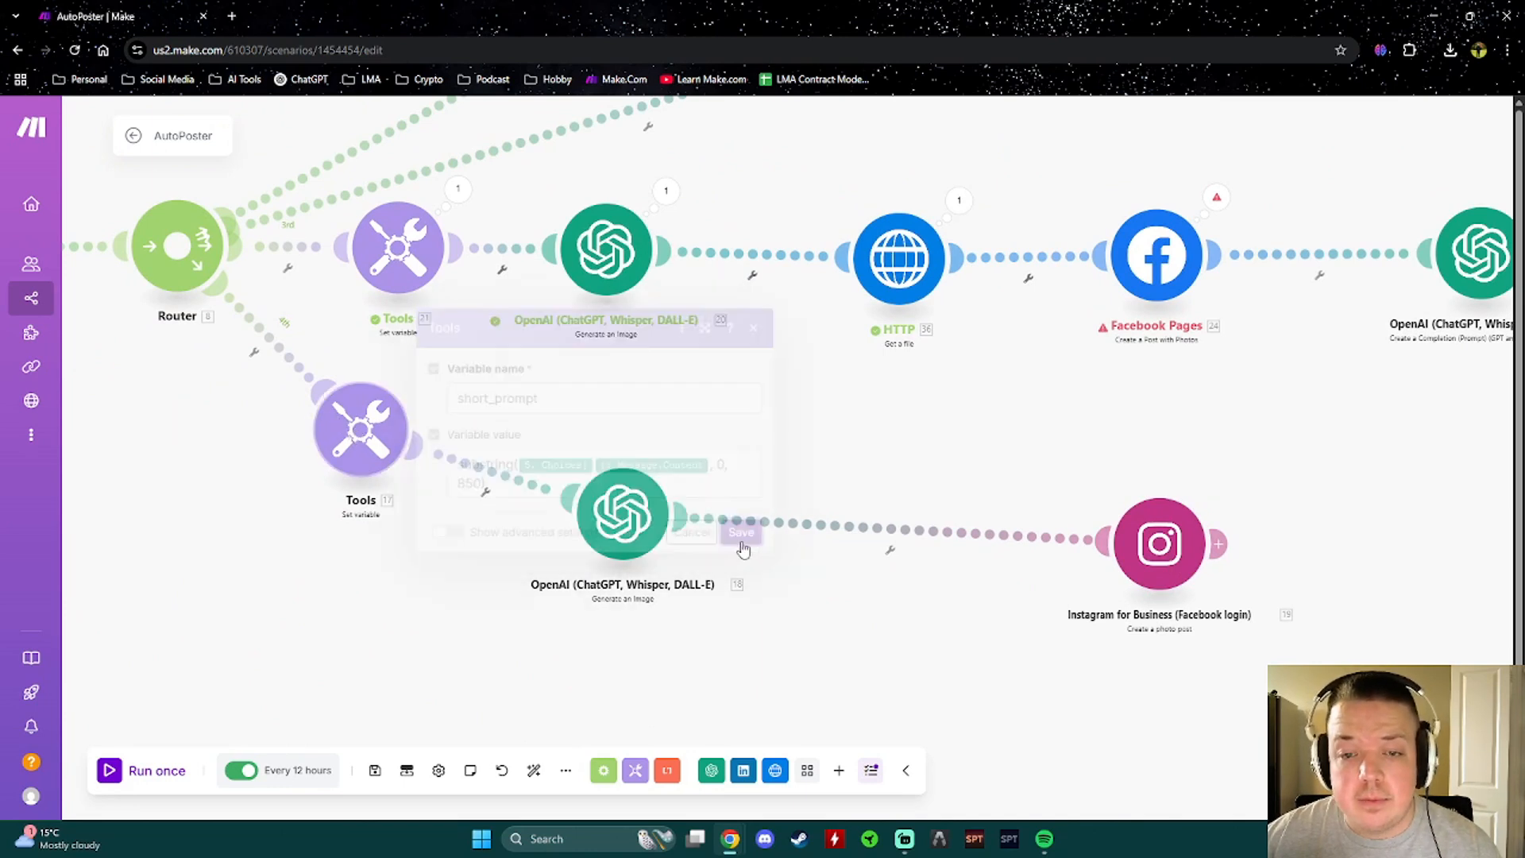
{"action": "left_click", "coordinate": [632, 520]}
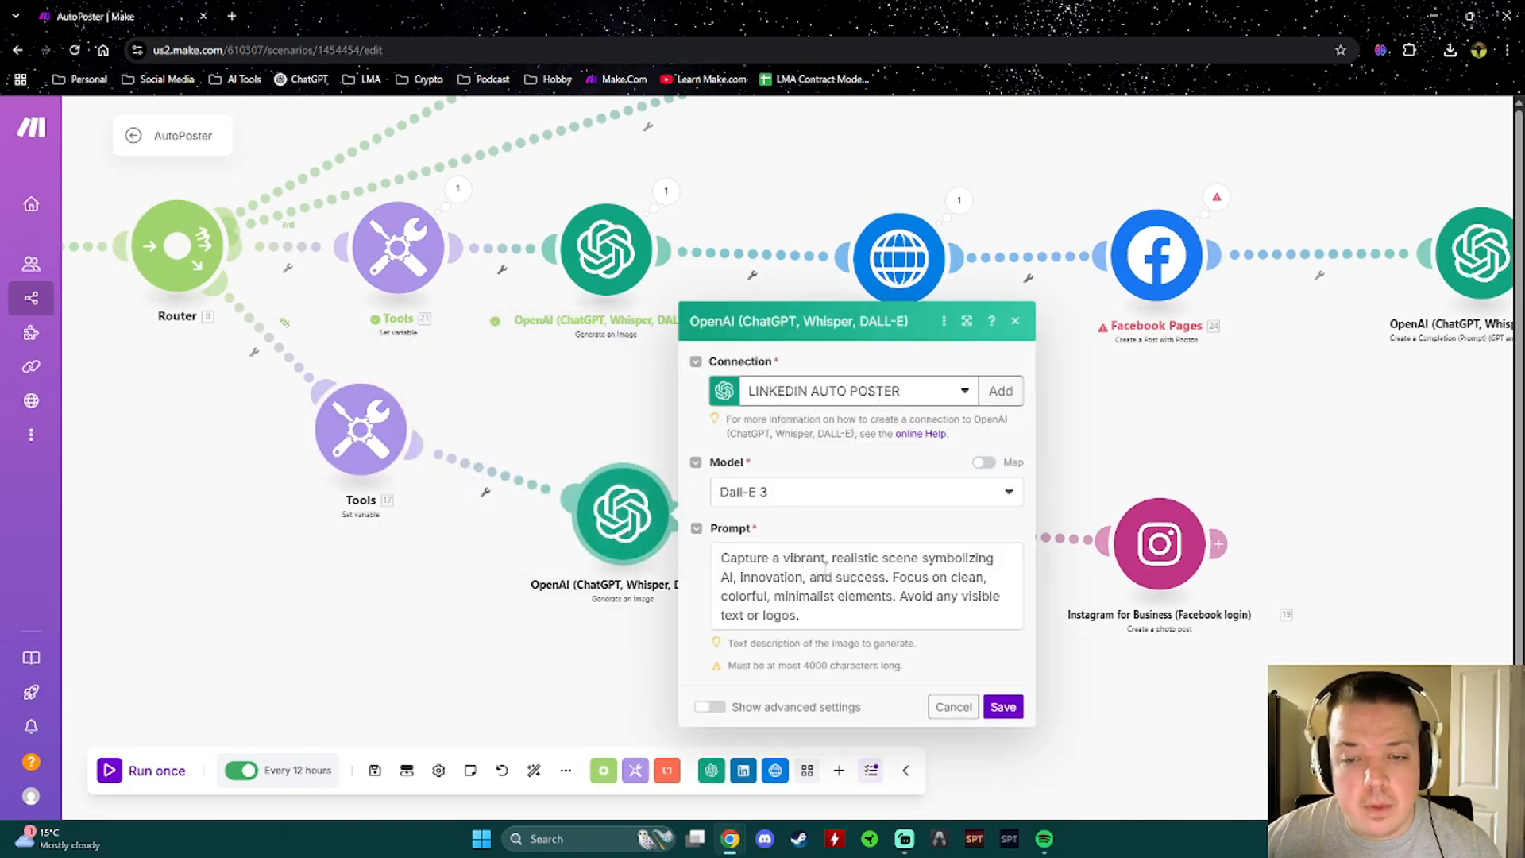
{"action": "left_click", "coordinate": [993, 715]}
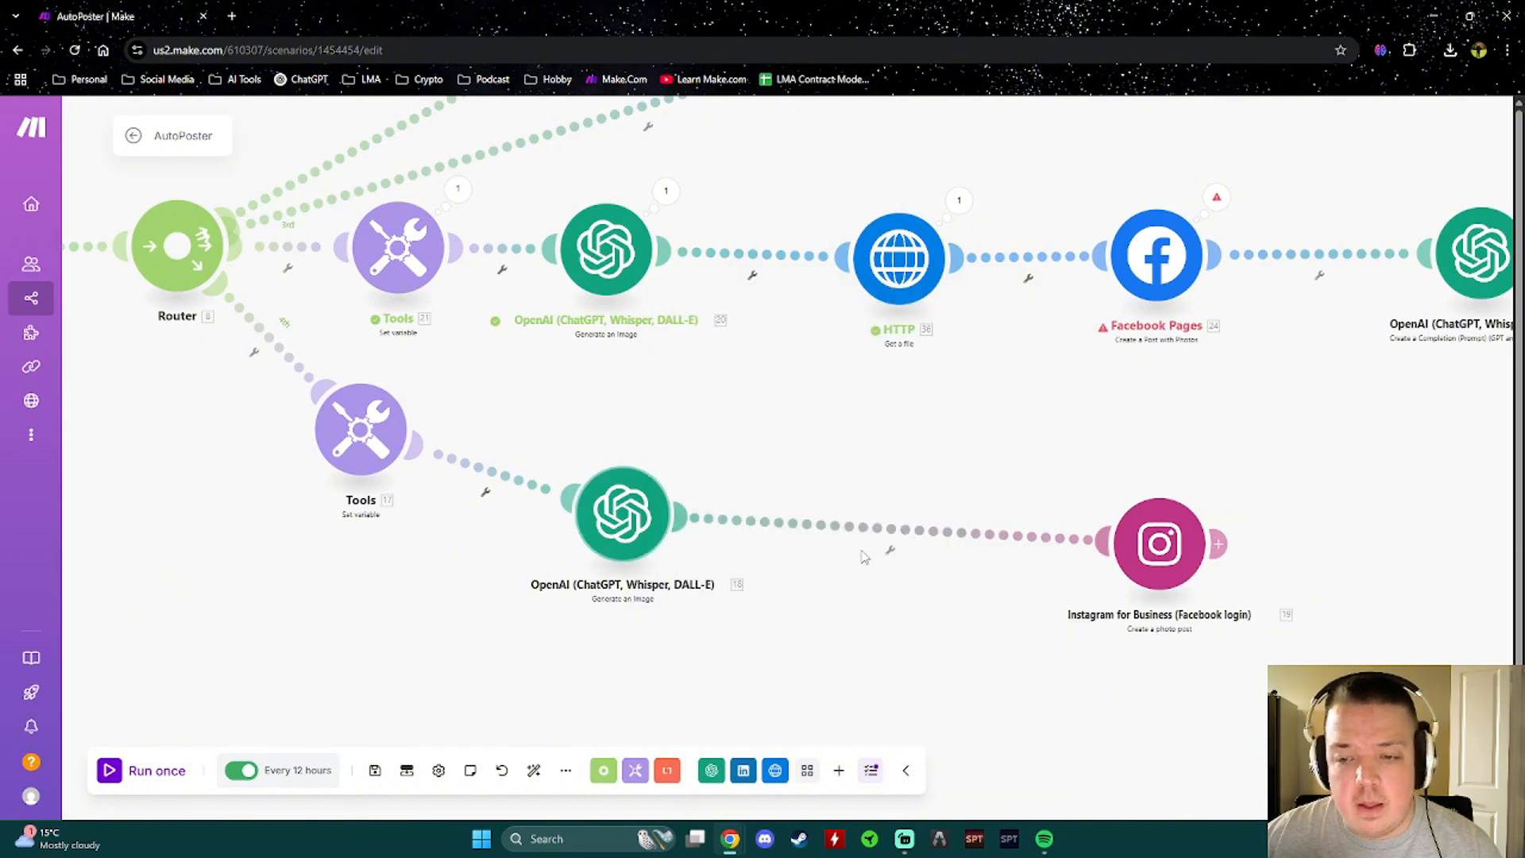
Compare the Instagram photo post's Photo URL and Caption mappings with the Facebook Pages photo settings, saving both modules
{"action": "left_click", "coordinate": [1154, 564]}
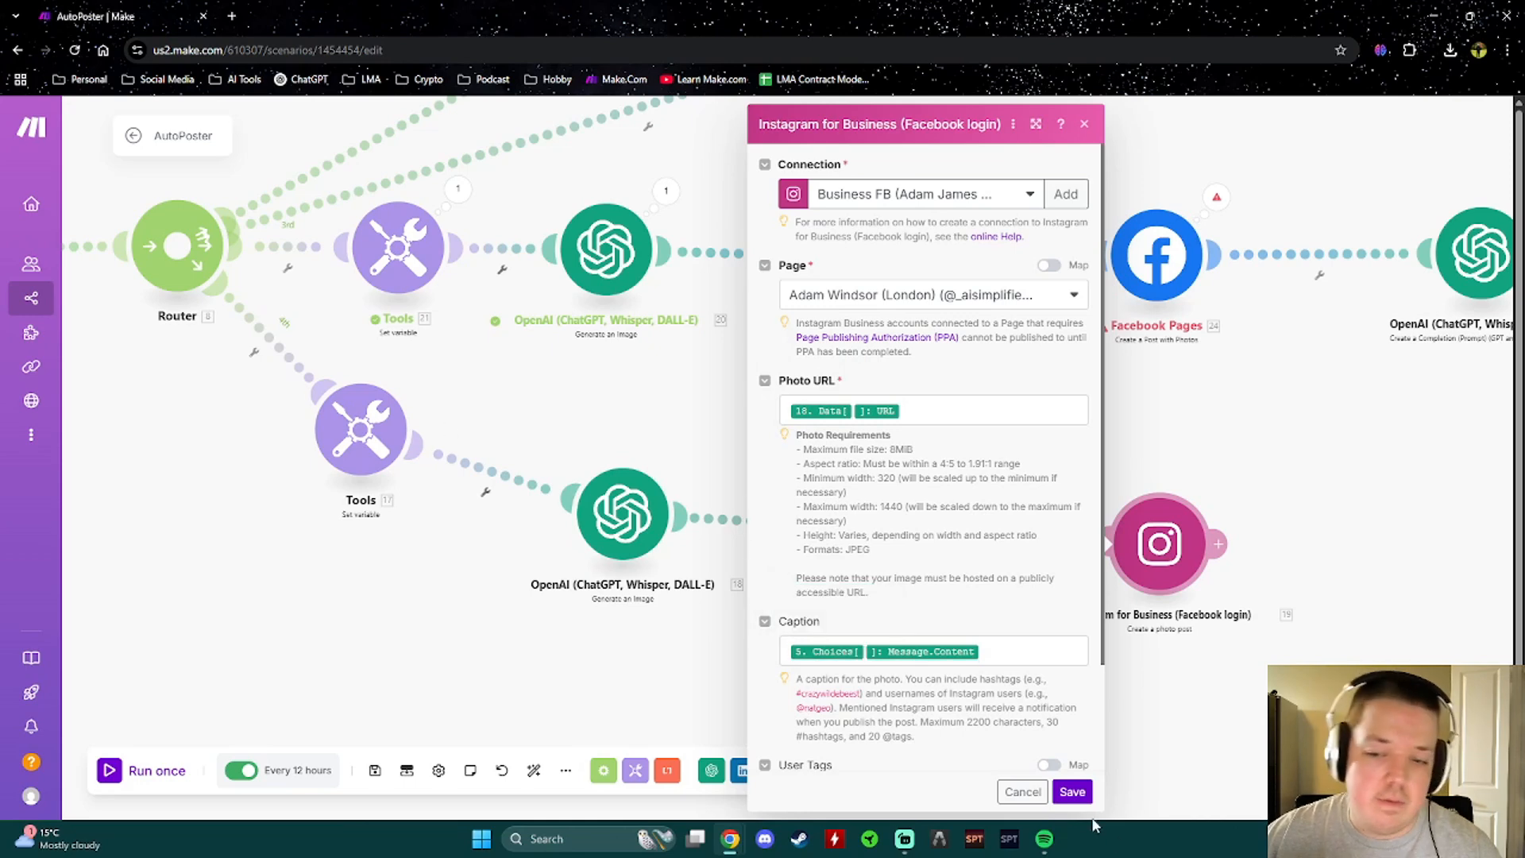
{"action": "left_click", "coordinate": [1072, 792]}
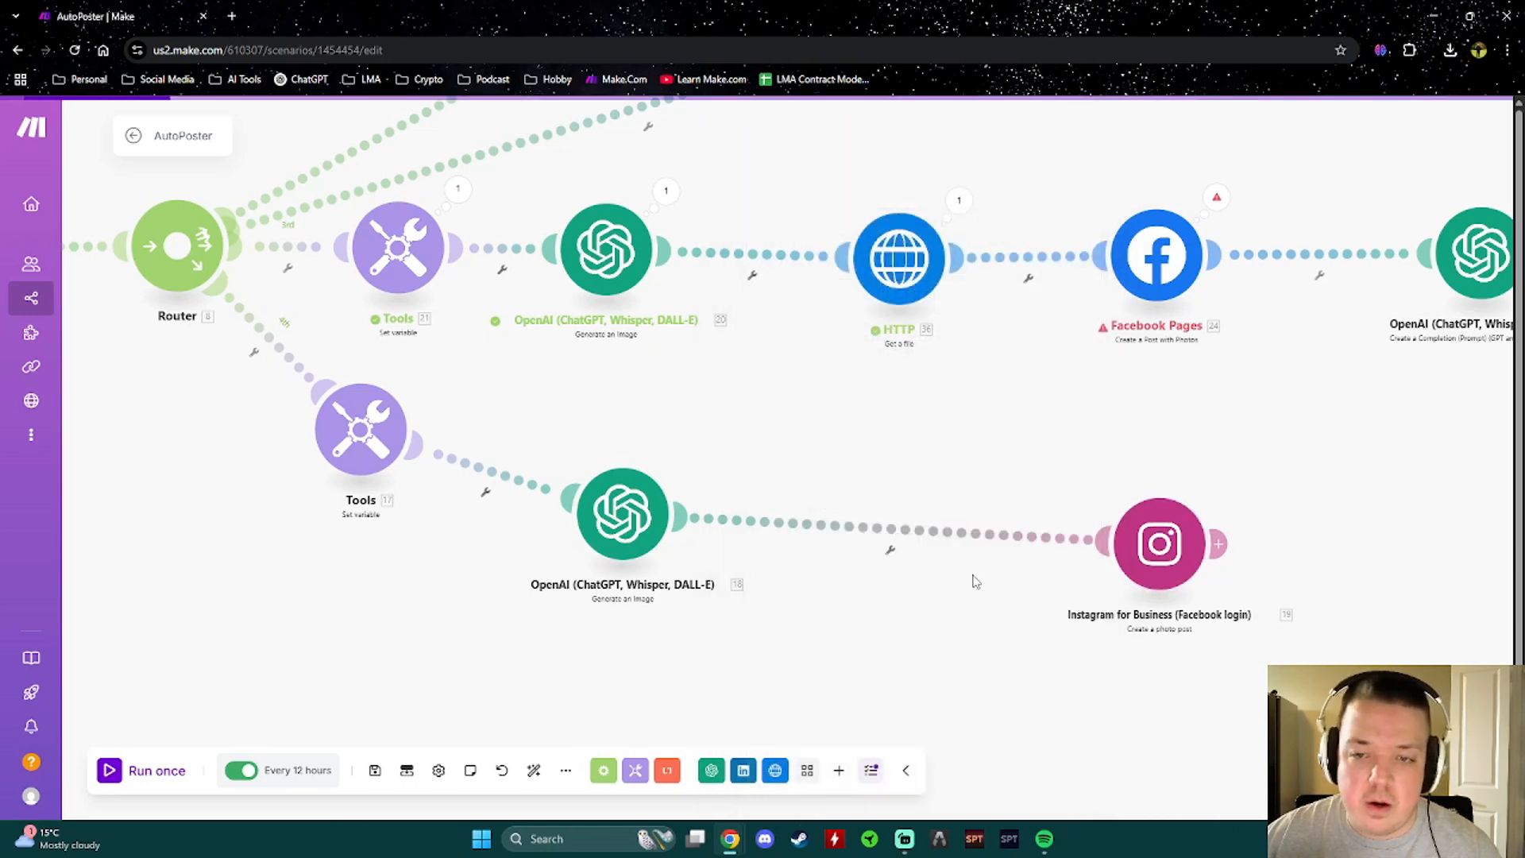
{"action": "left_click", "coordinate": [1134, 278]}
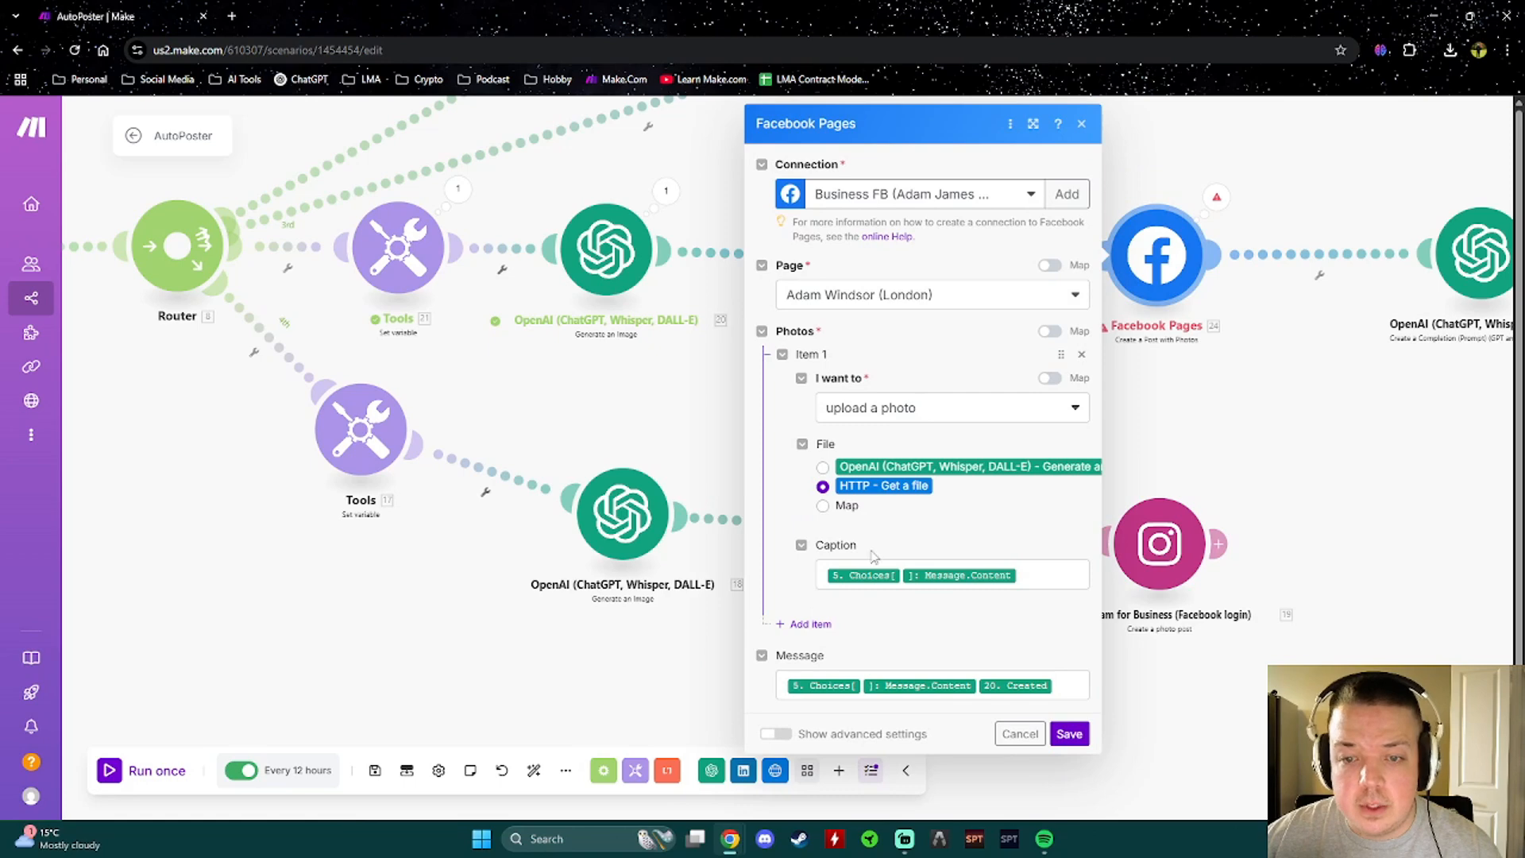
{"action": "left_click", "coordinate": [1069, 733]}
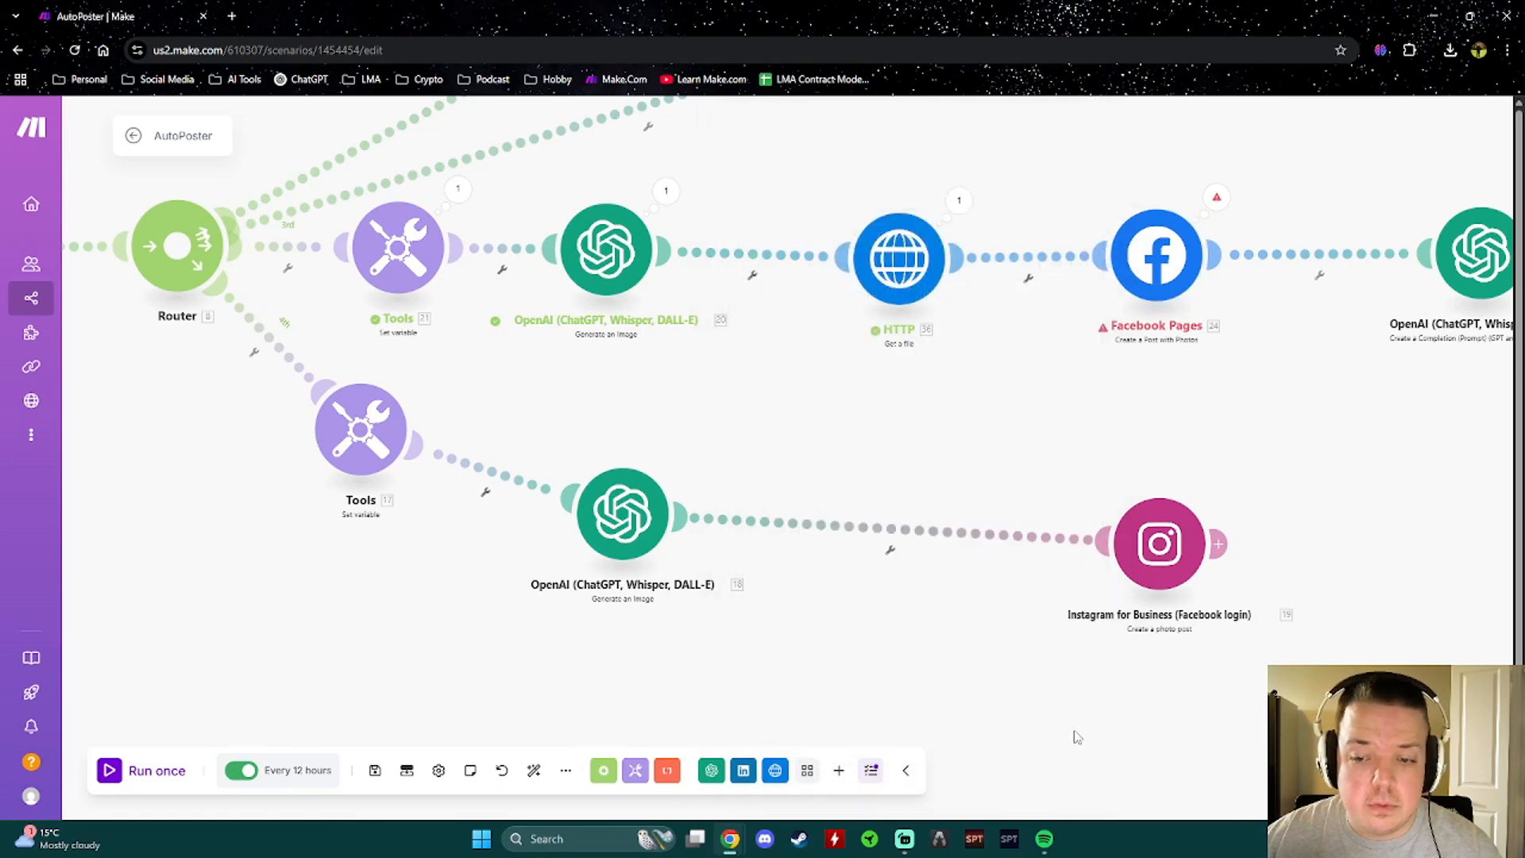
Run the AutoPoster scenario once and check the execution of all its routes through to Instagram and Google Docs
{"action": "scroll", "coordinate": [985, 525], "scroll_direction": "down", "scroll_amount": 5}
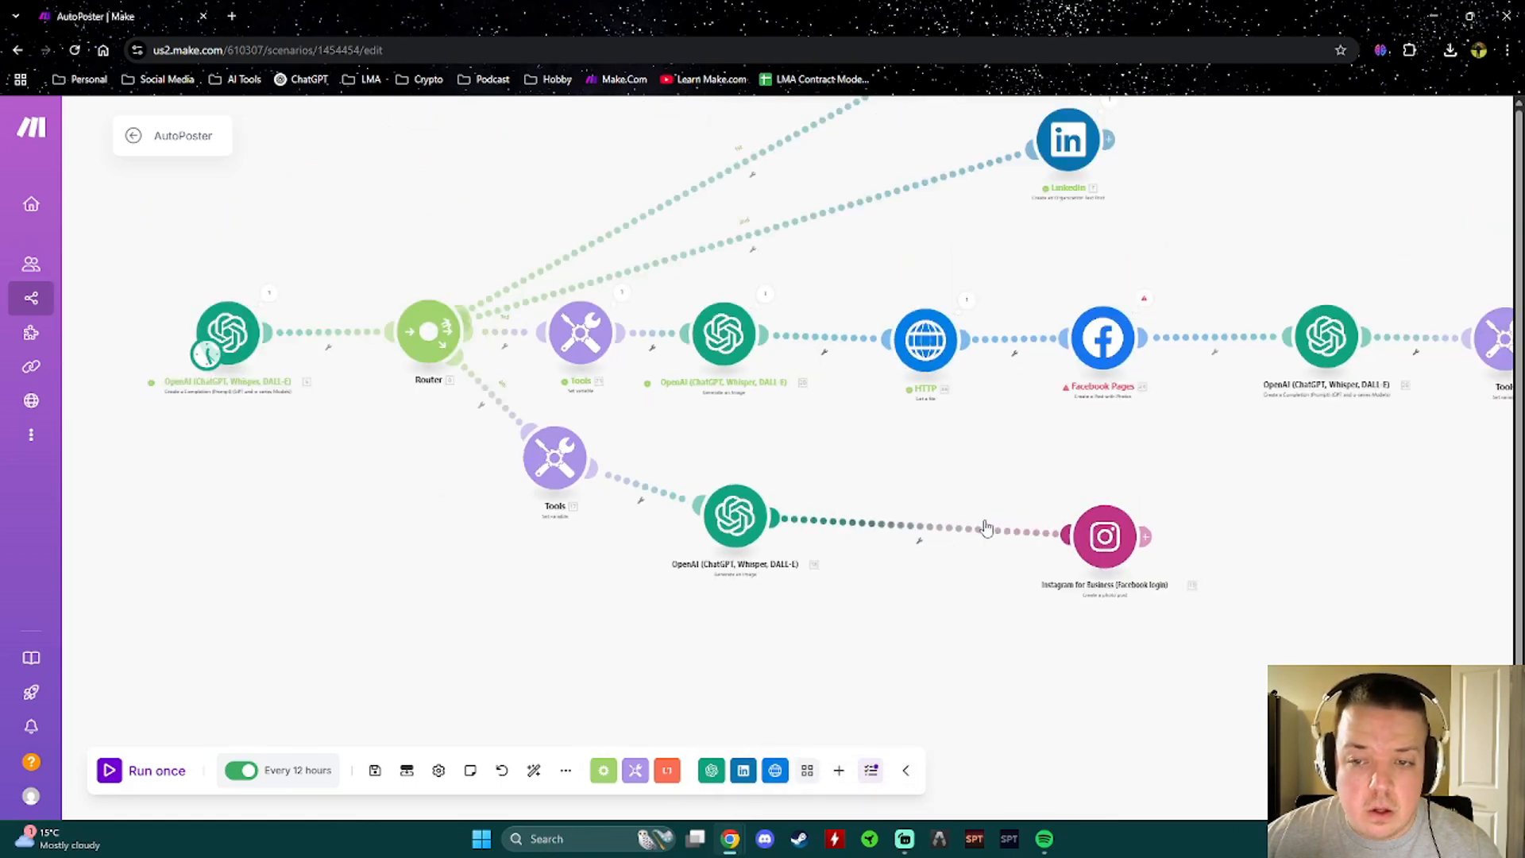
{"action": "left_click", "coordinate": [151, 771]}
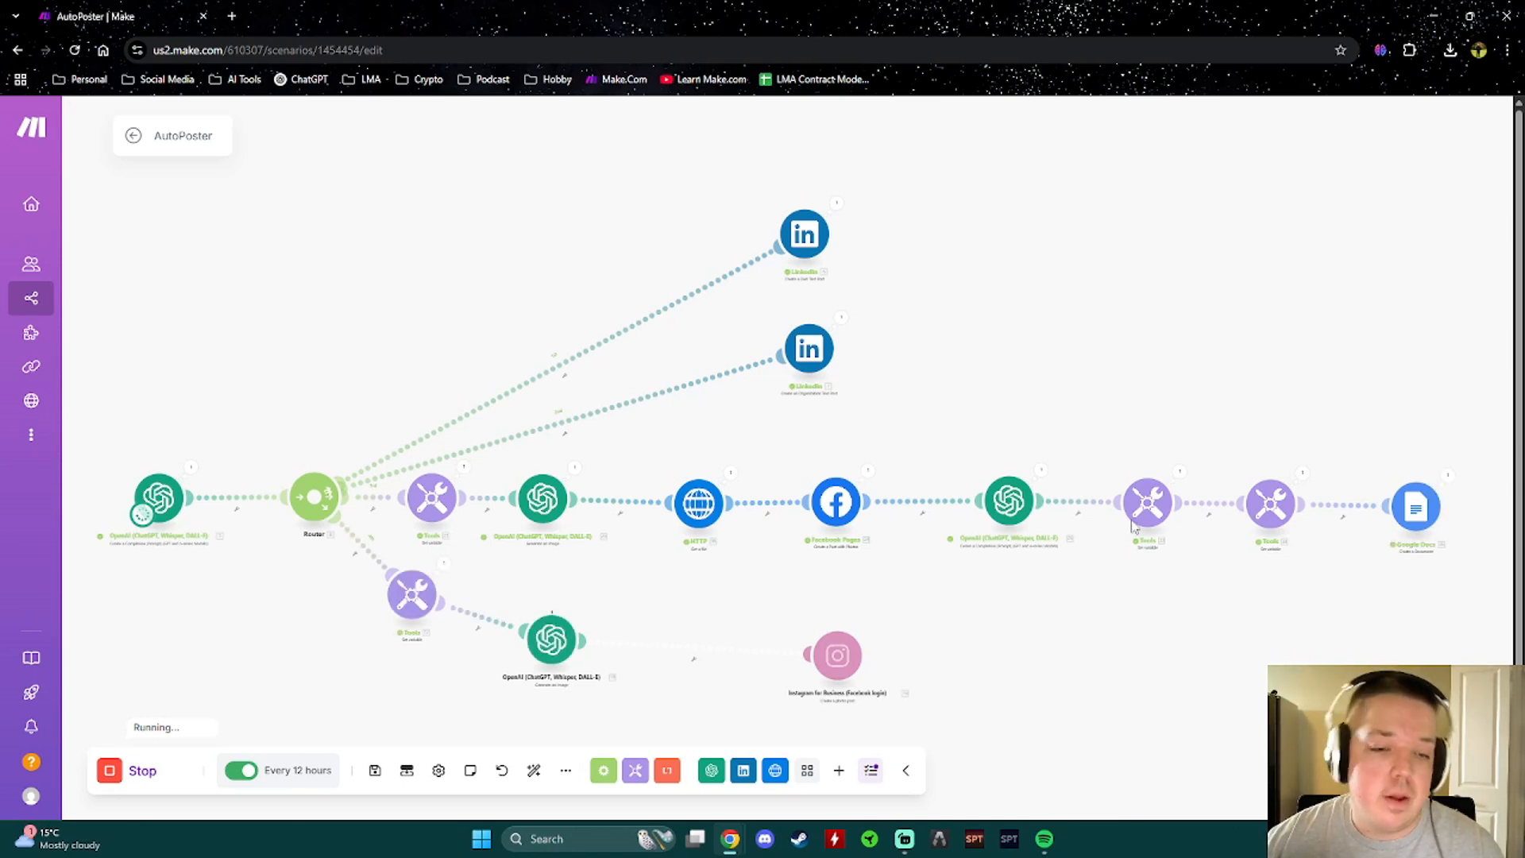
{"action": "scroll", "coordinate": [981, 651], "scroll_direction": "down", "scroll_amount": 2}
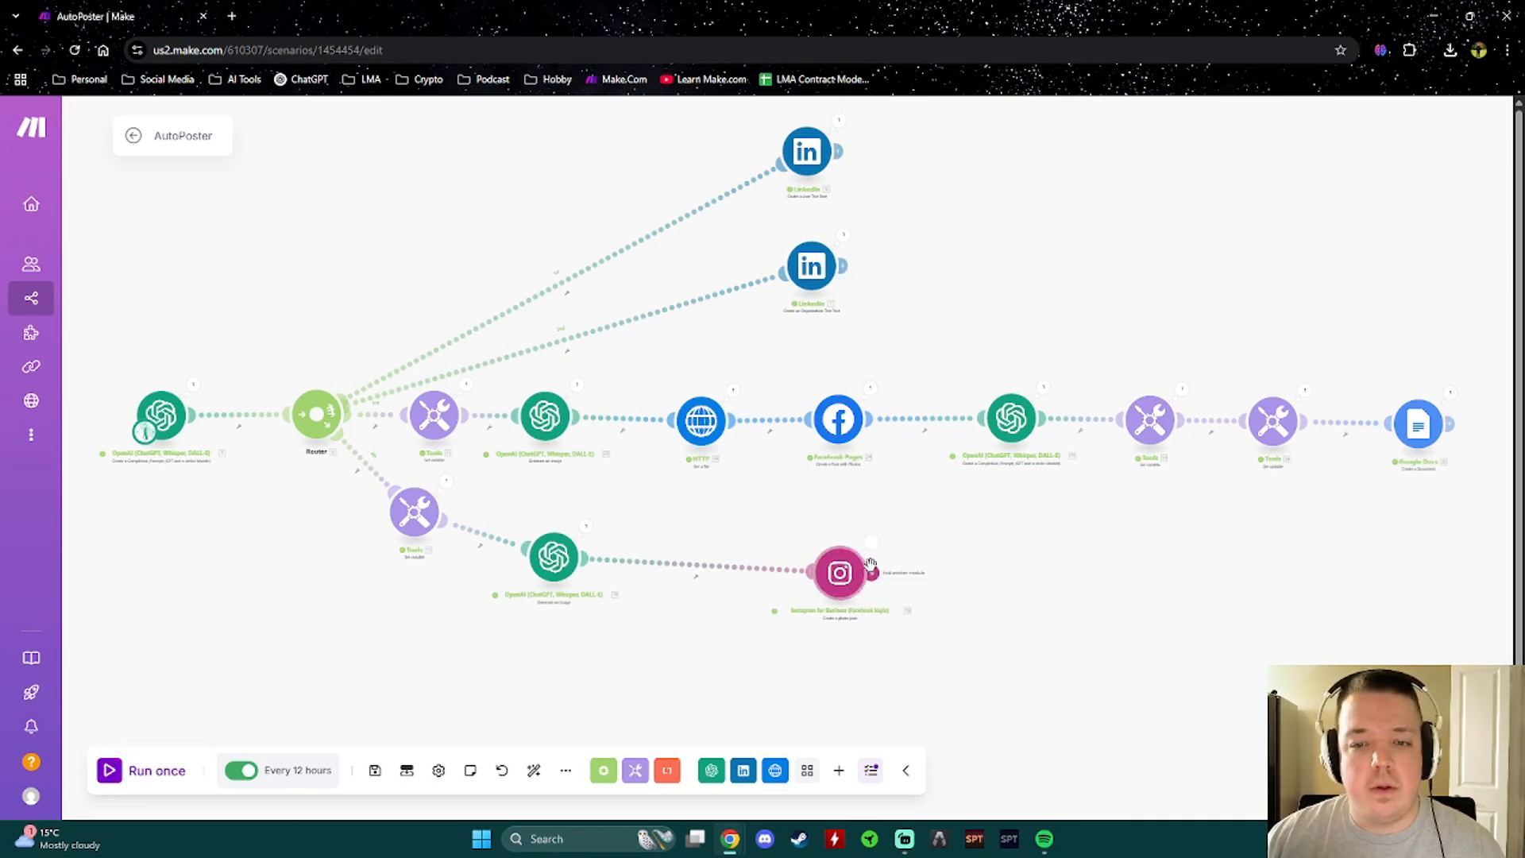
{"action": "scroll", "coordinate": [921, 513], "scroll_direction": "down", "scroll_amount": 2}
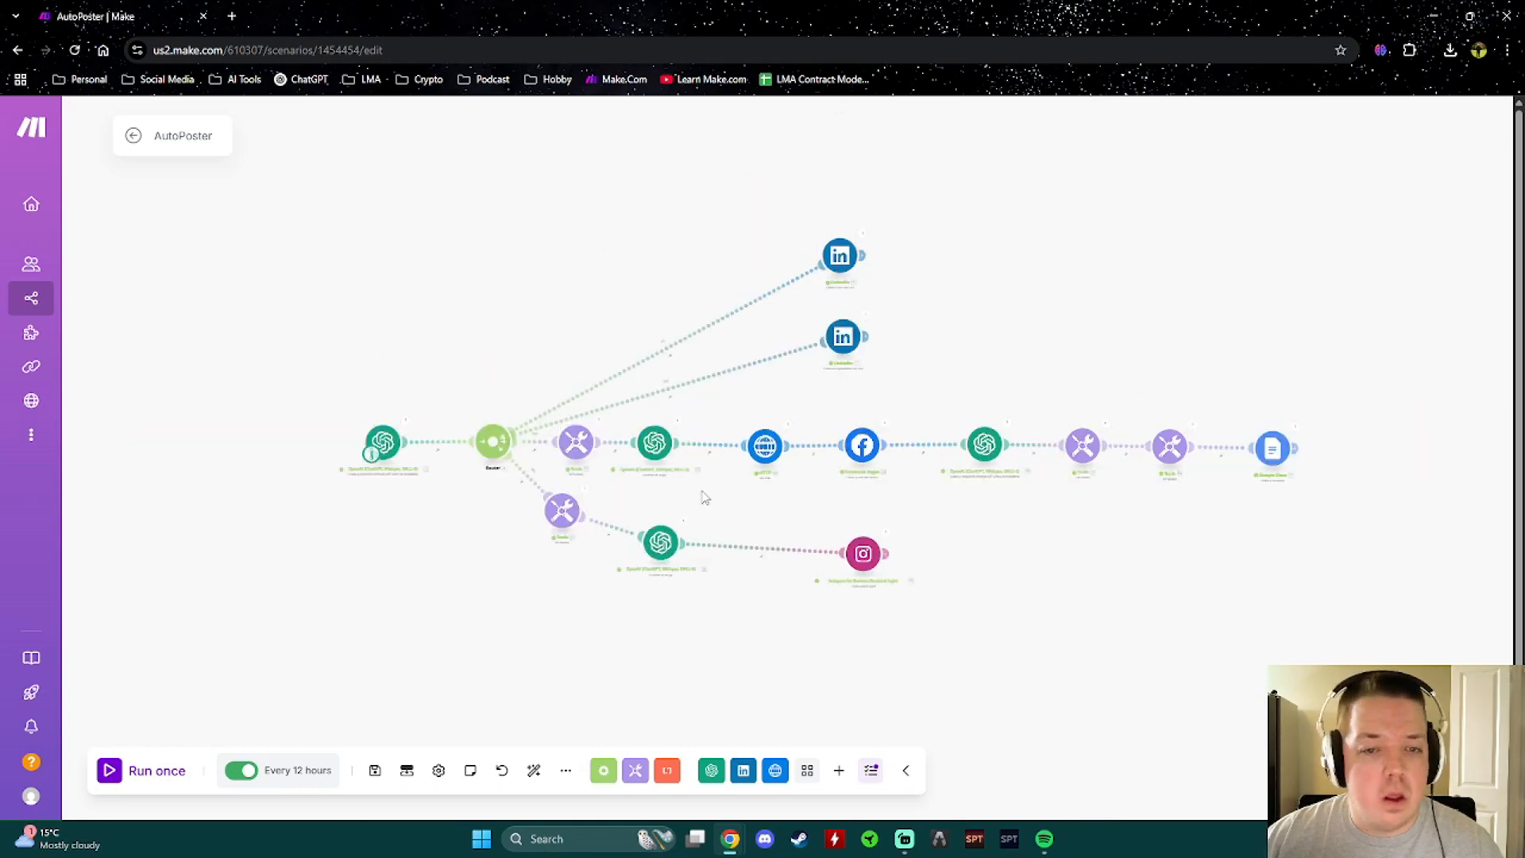
{"action": "scroll", "coordinate": [870, 520], "scroll_direction": "up", "scroll_amount": 2}
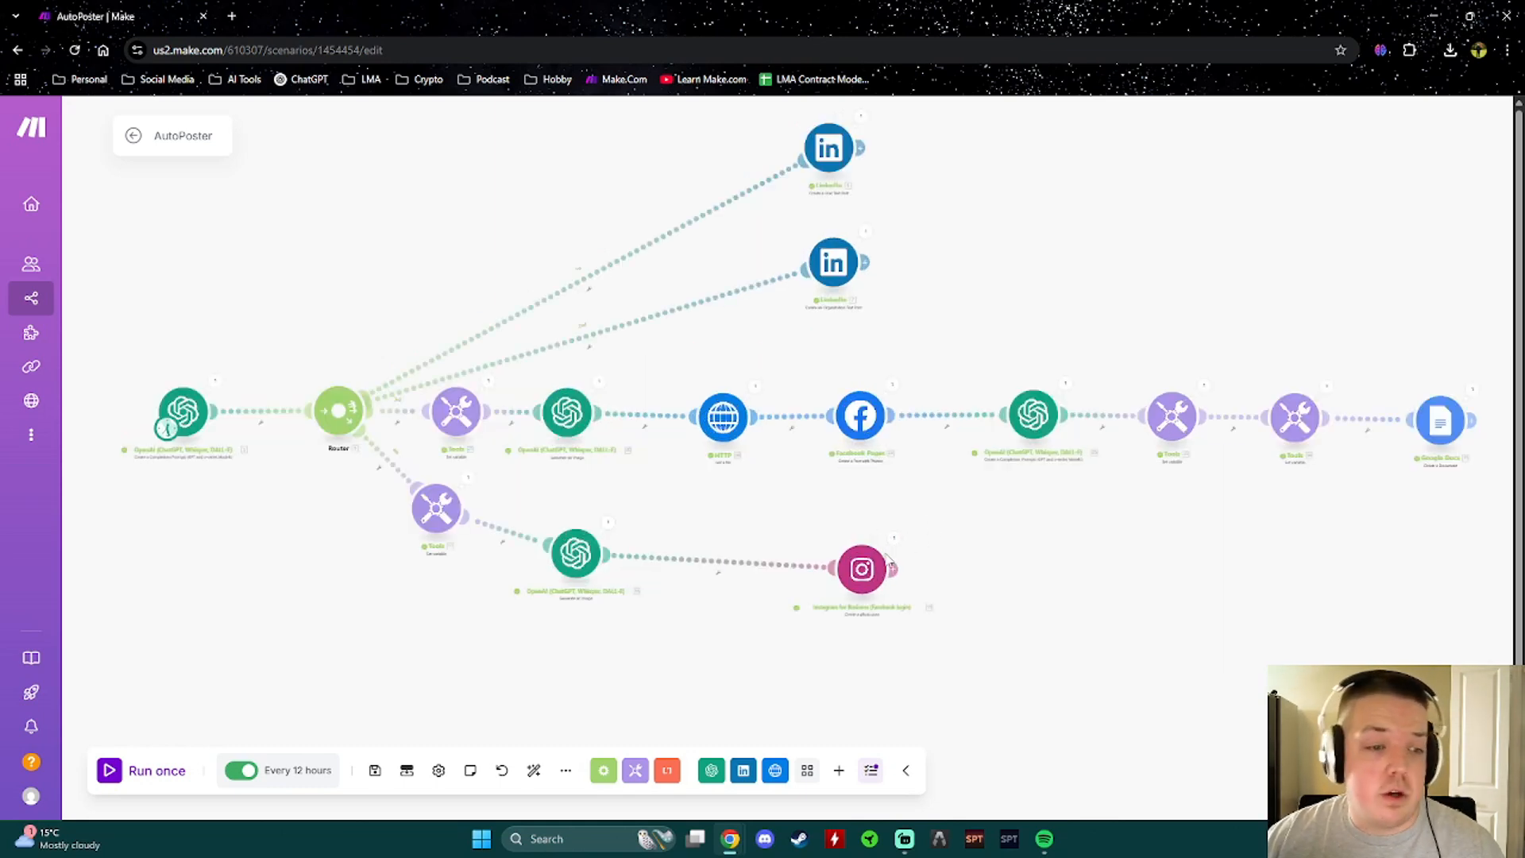